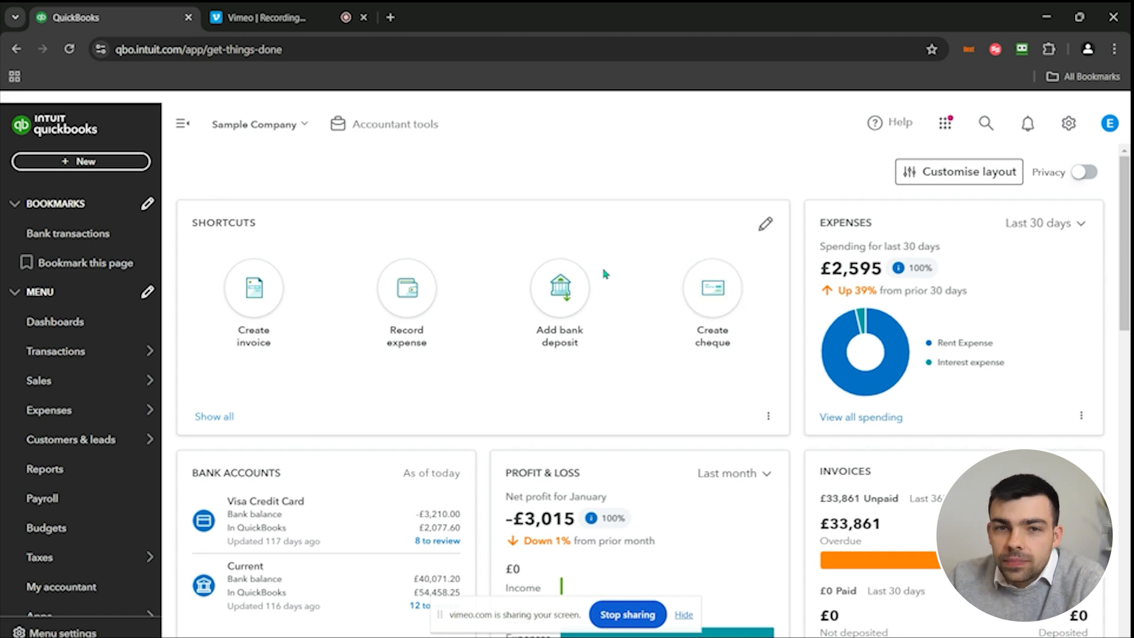
Step: Add Create estimate and Record payment to the dashboard's favourite shortcuts and save the customisation
click(765, 223)
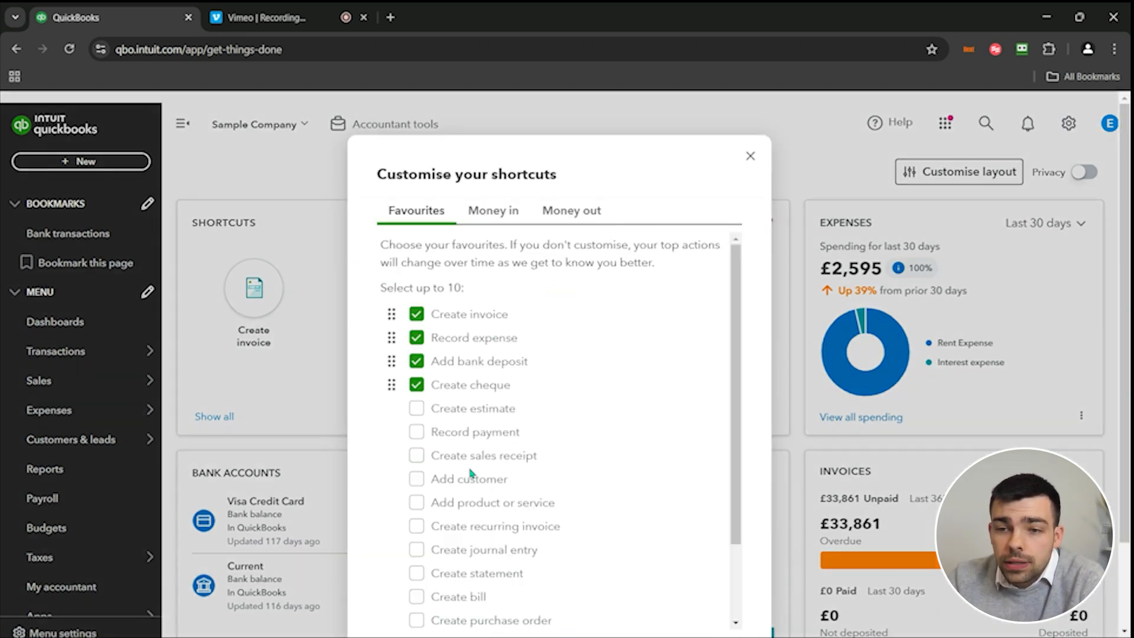
scroll(488, 464, down, 1)
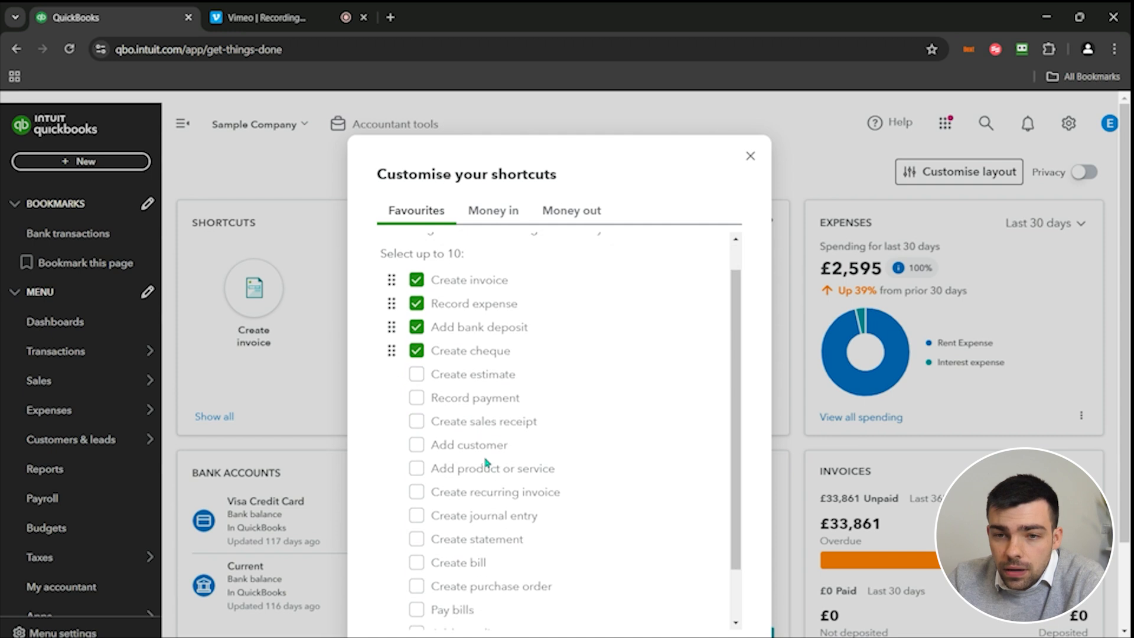
click(416, 379)
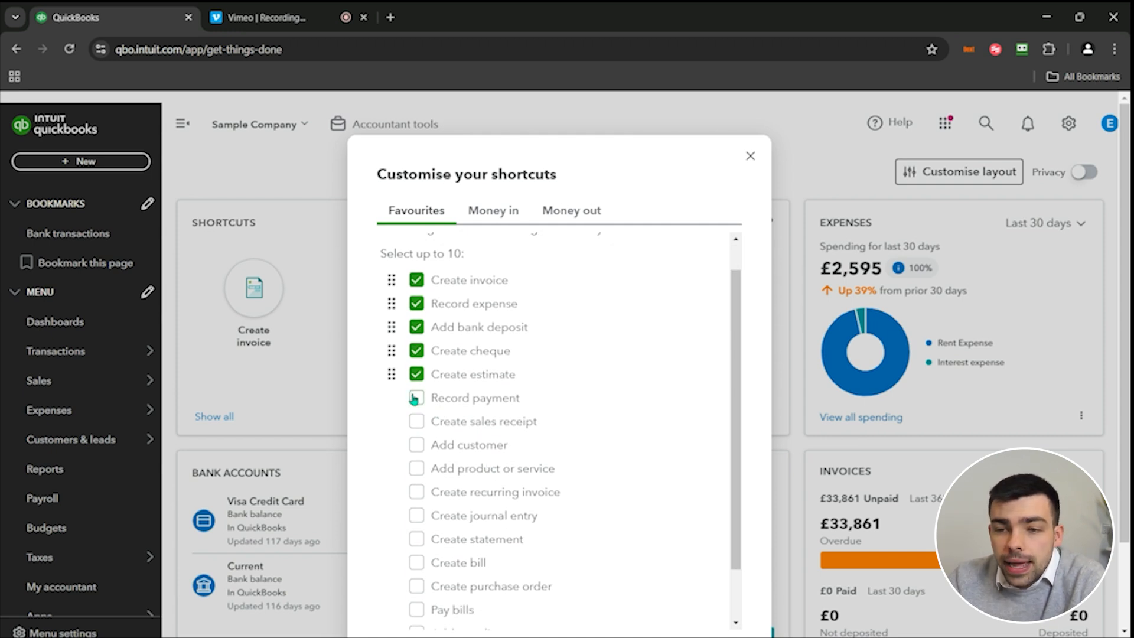
click(415, 399)
scroll(570, 433, down, 3)
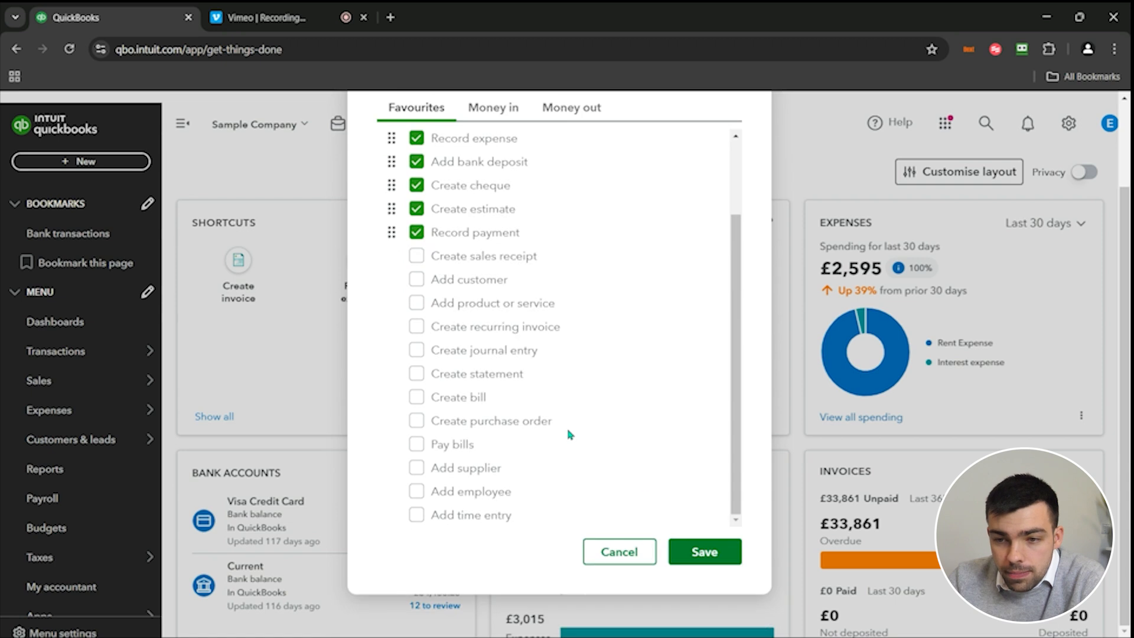
click(725, 558)
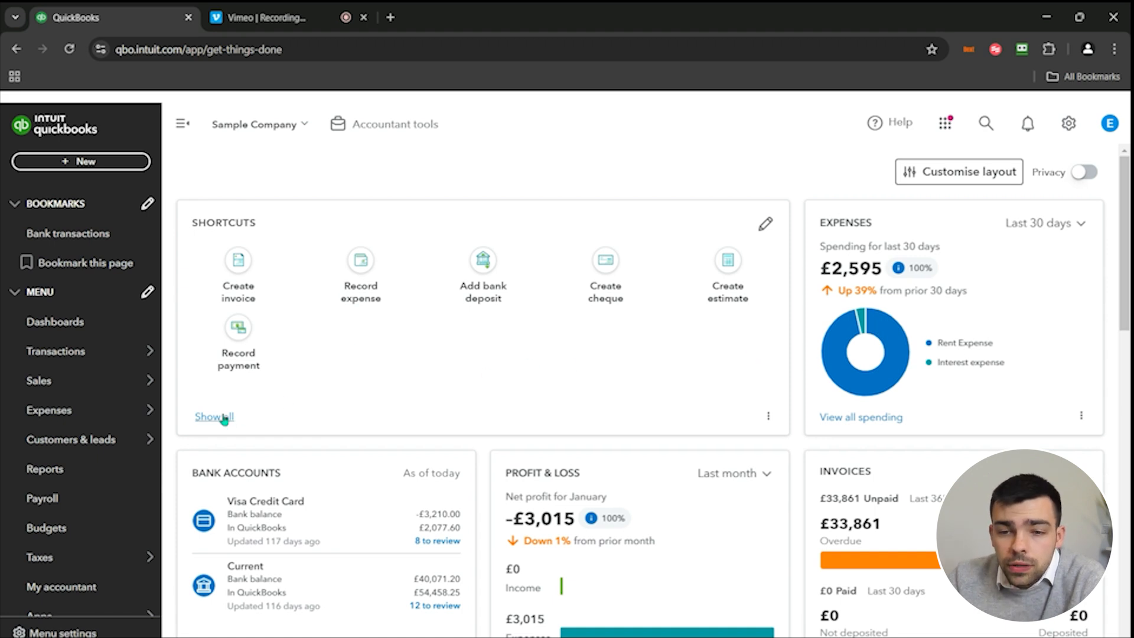
Step: Show all shortcuts, open a new invoice form from the Money In group and dismiss its automatic reminders tip
click(224, 418)
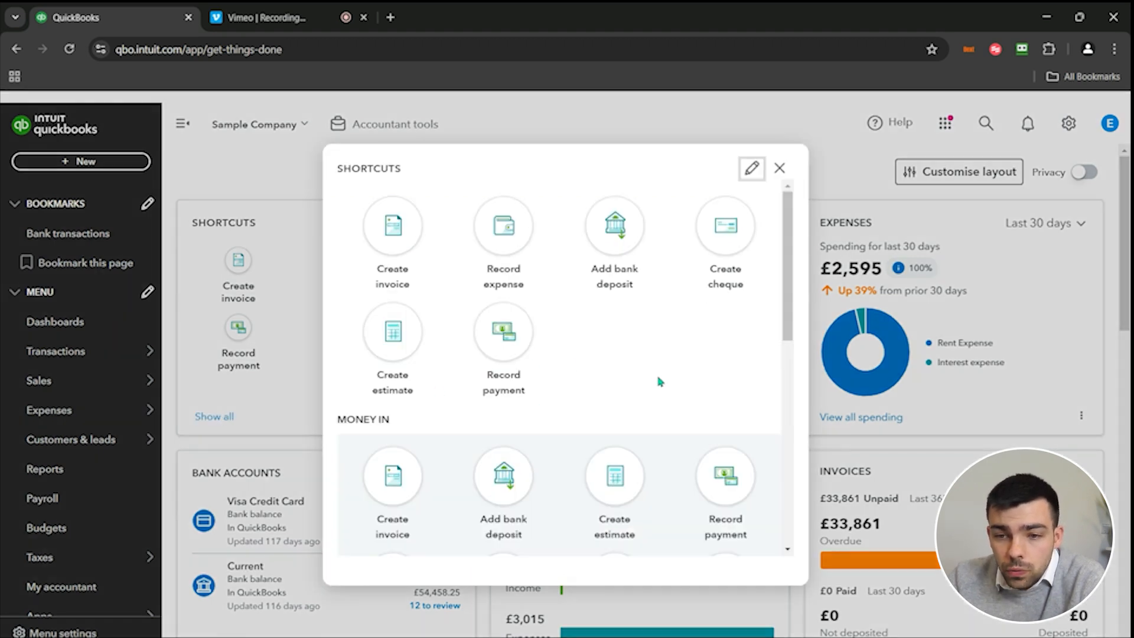
scroll(659, 381, down, 1)
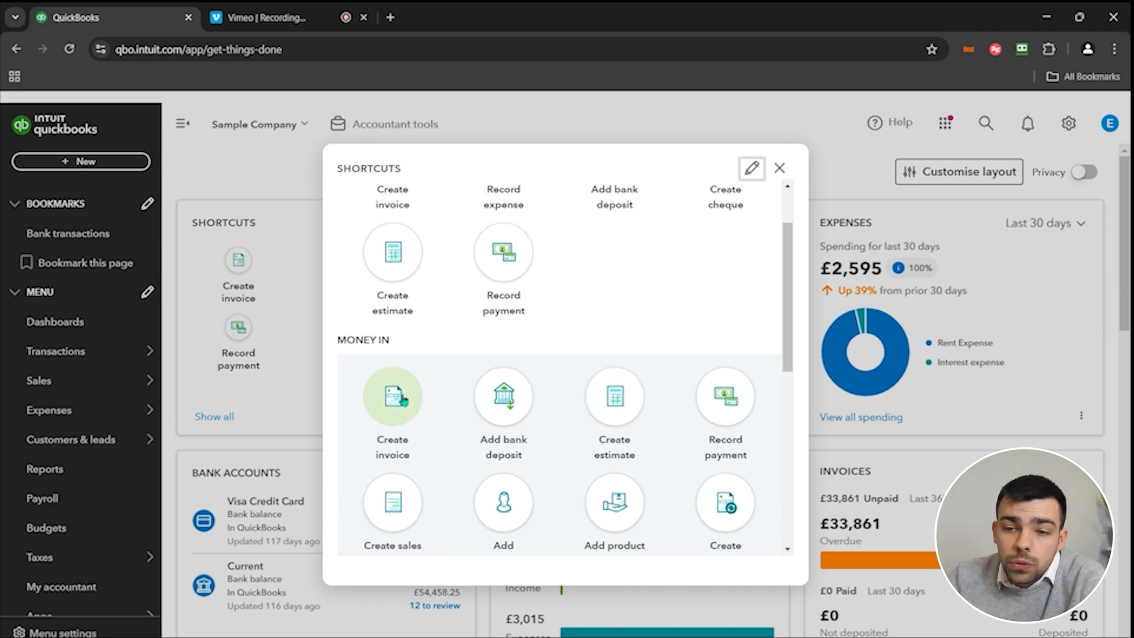
click(386, 399)
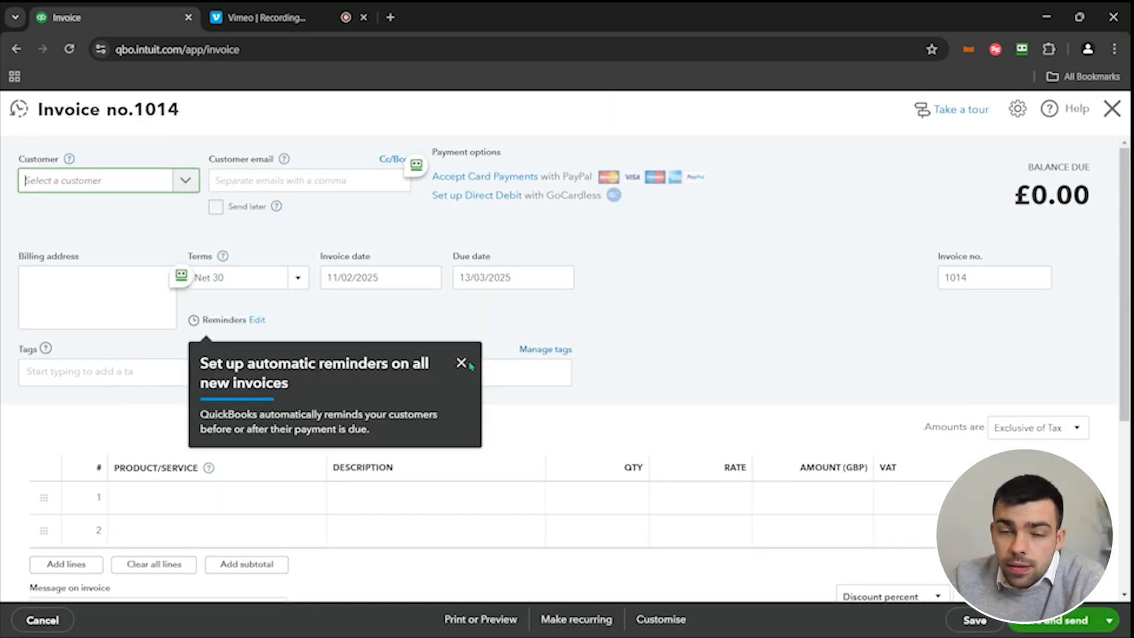
click(463, 365)
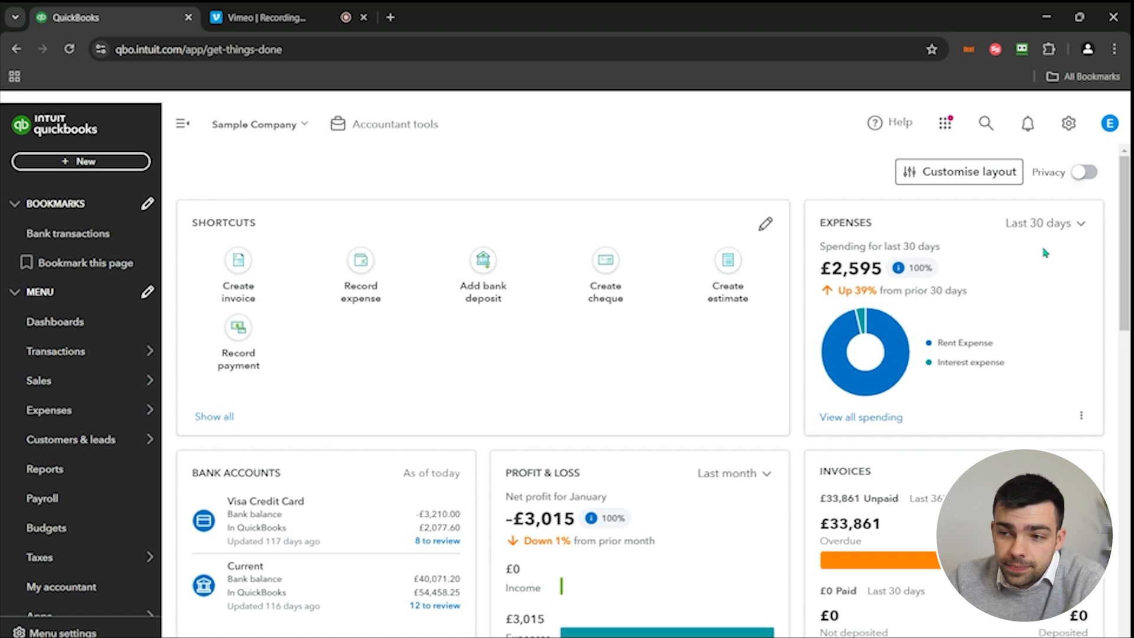
Step: Set the dashboard's Expenses card to cover This month
click(1049, 229)
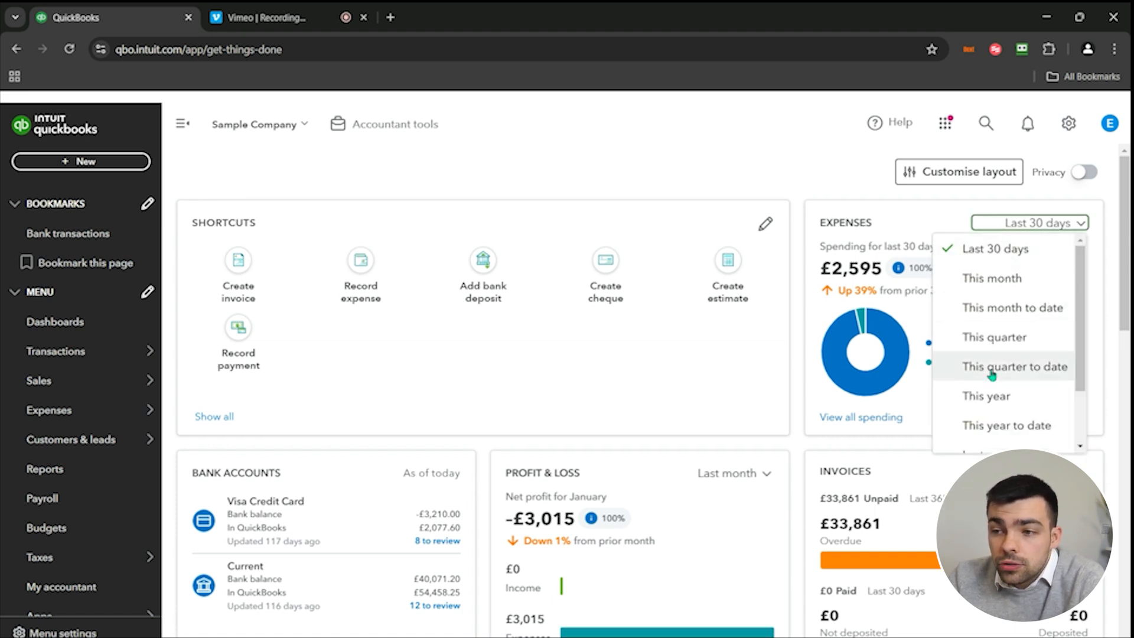
scroll(999, 366, down, 1)
scroll(993, 363, up, 1)
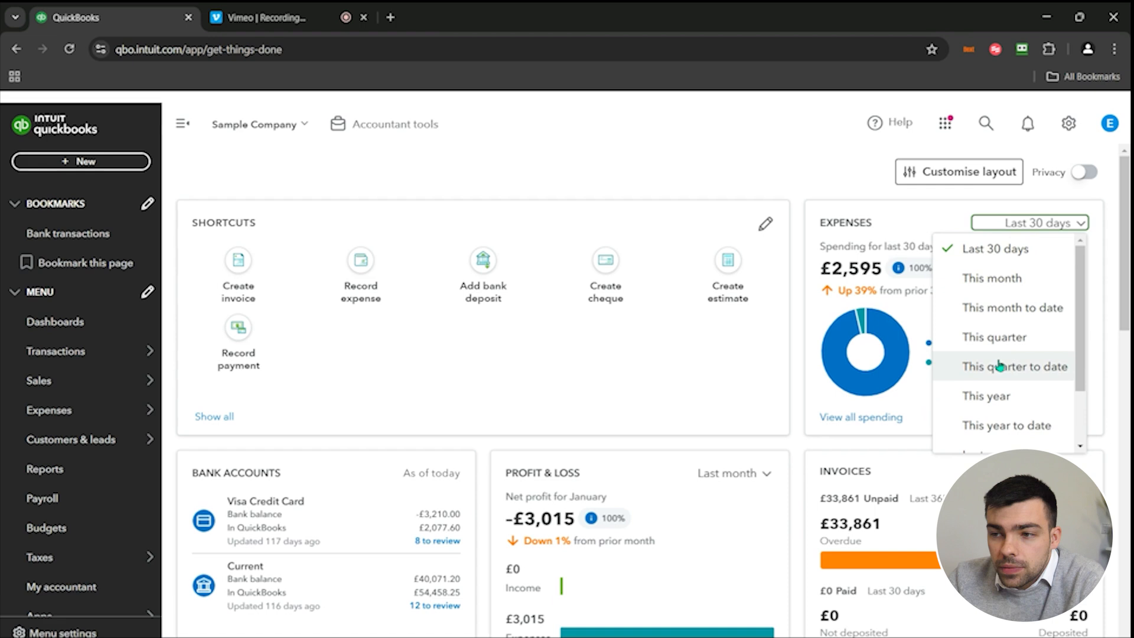
click(1030, 281)
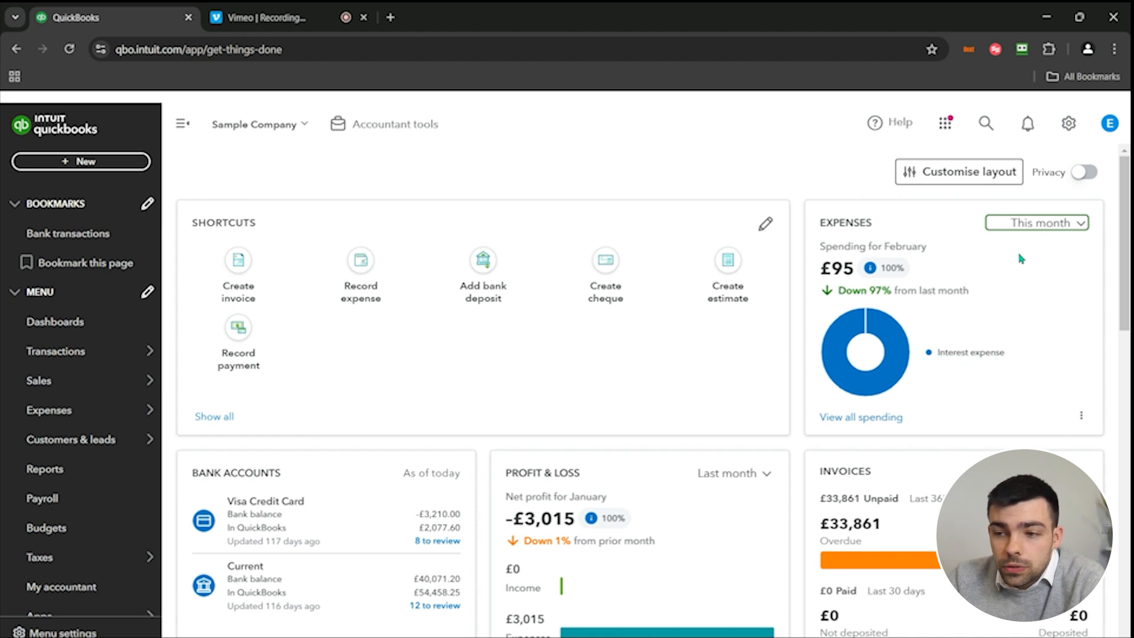
Step: View the detailed spending report behind the Expenses card, check its report period options and run it for This Month
click(879, 418)
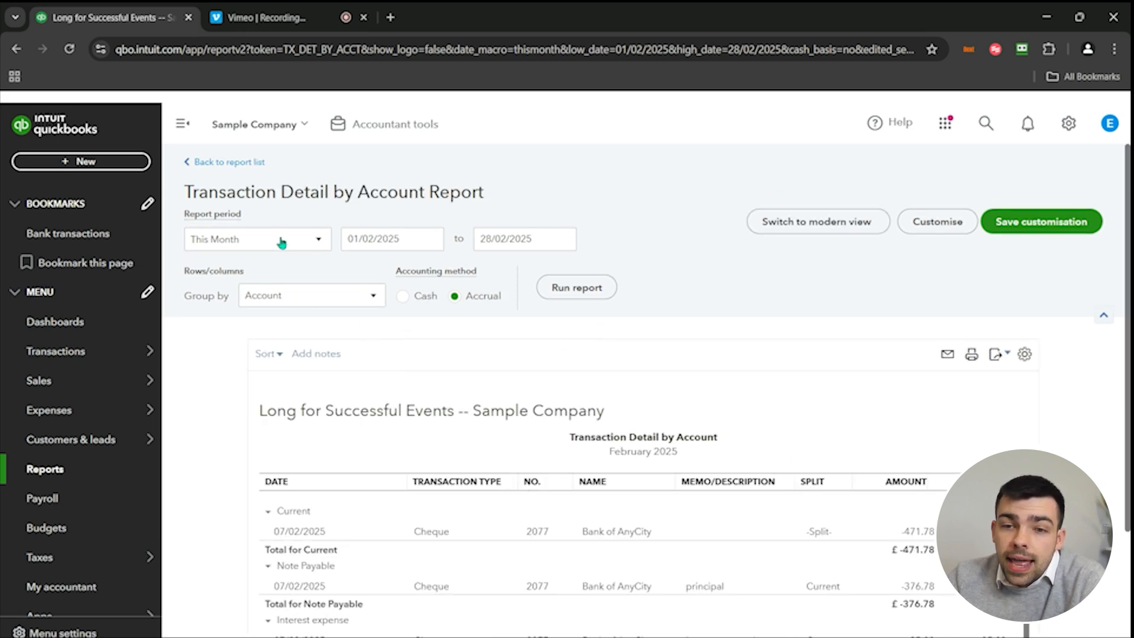
click(281, 242)
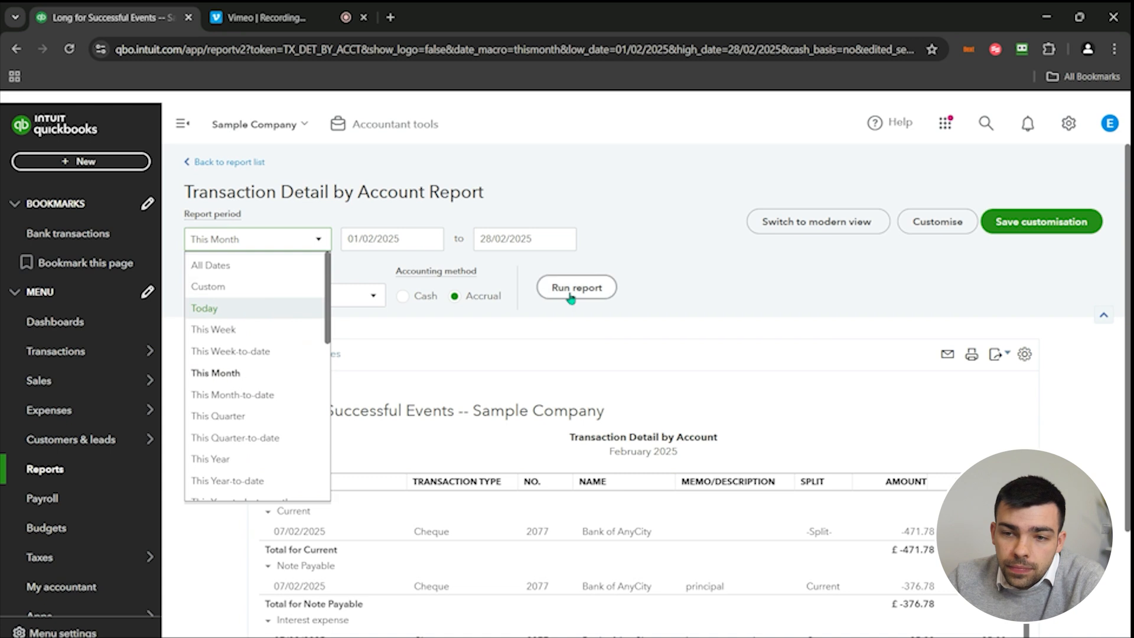
click(663, 250)
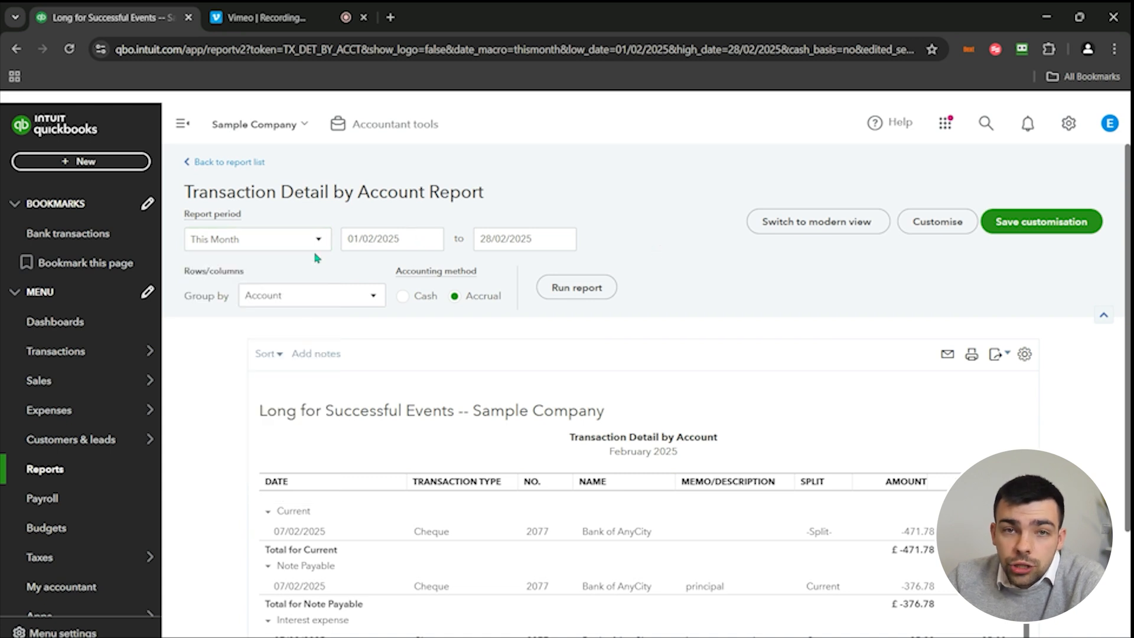
click(582, 297)
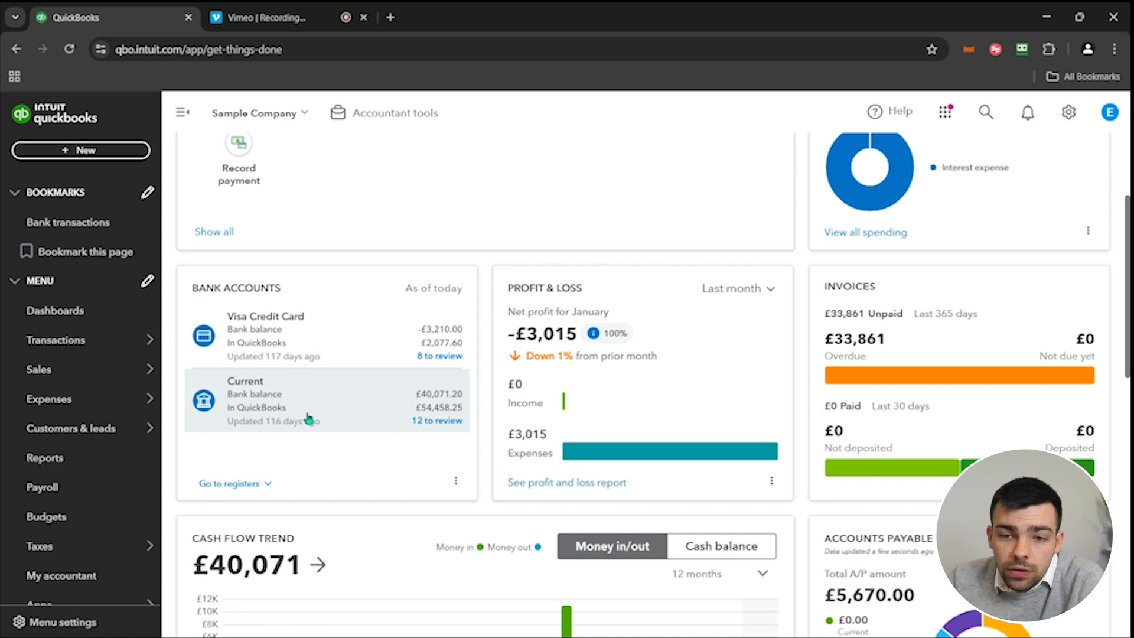
Step: View the Visa Credit Card's bank transactions, dismissing the category review promotion, and return to the dashboard
click(336, 332)
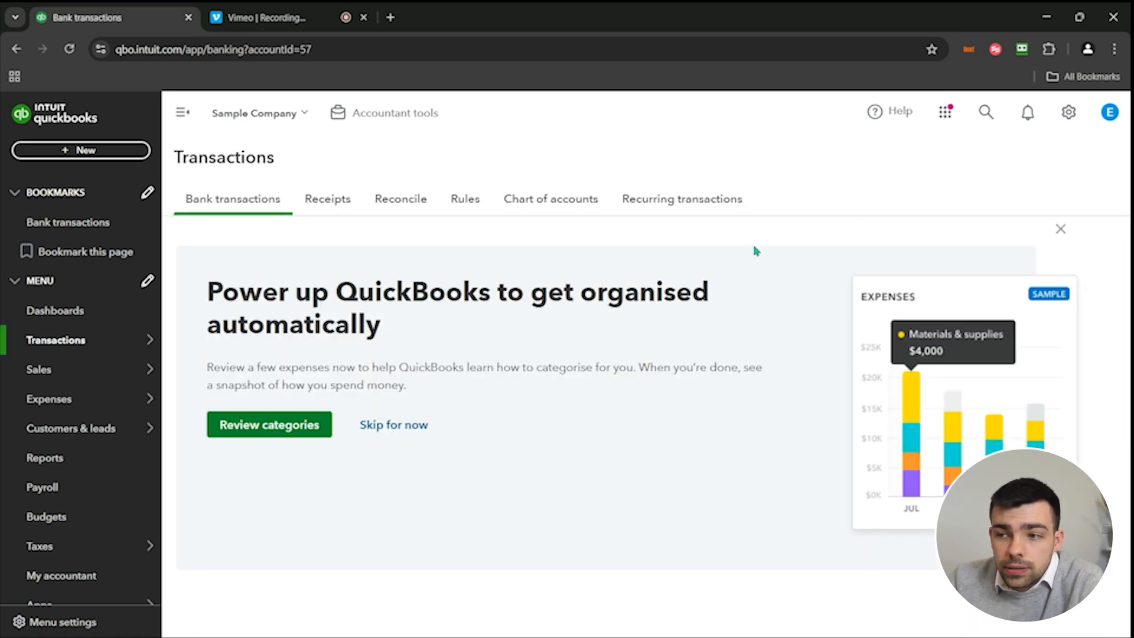
click(1059, 229)
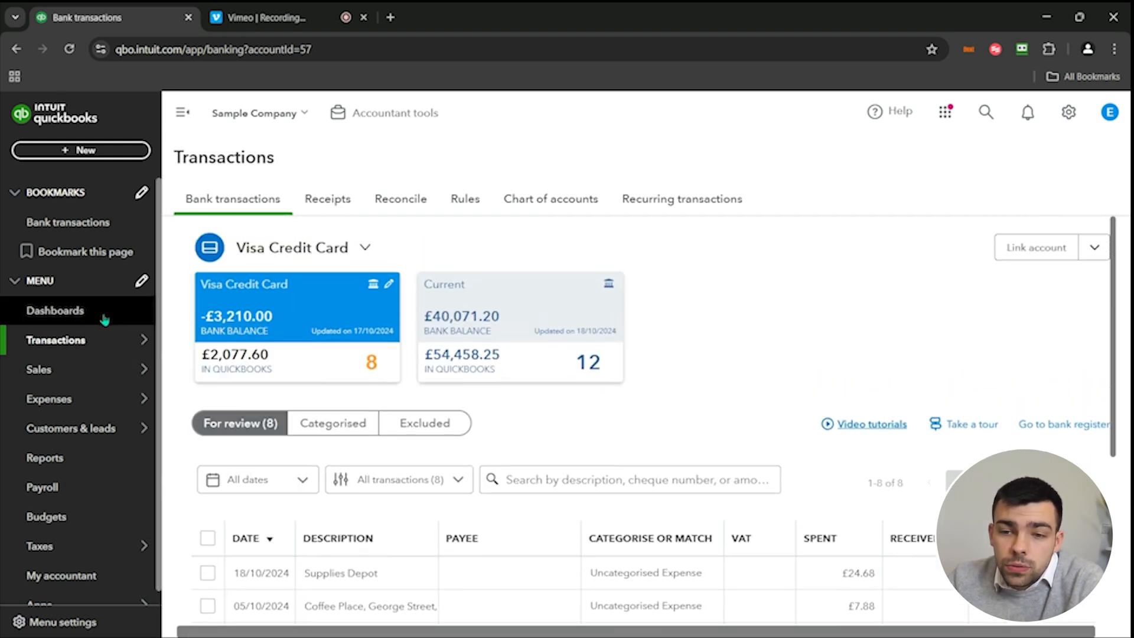
click(105, 320)
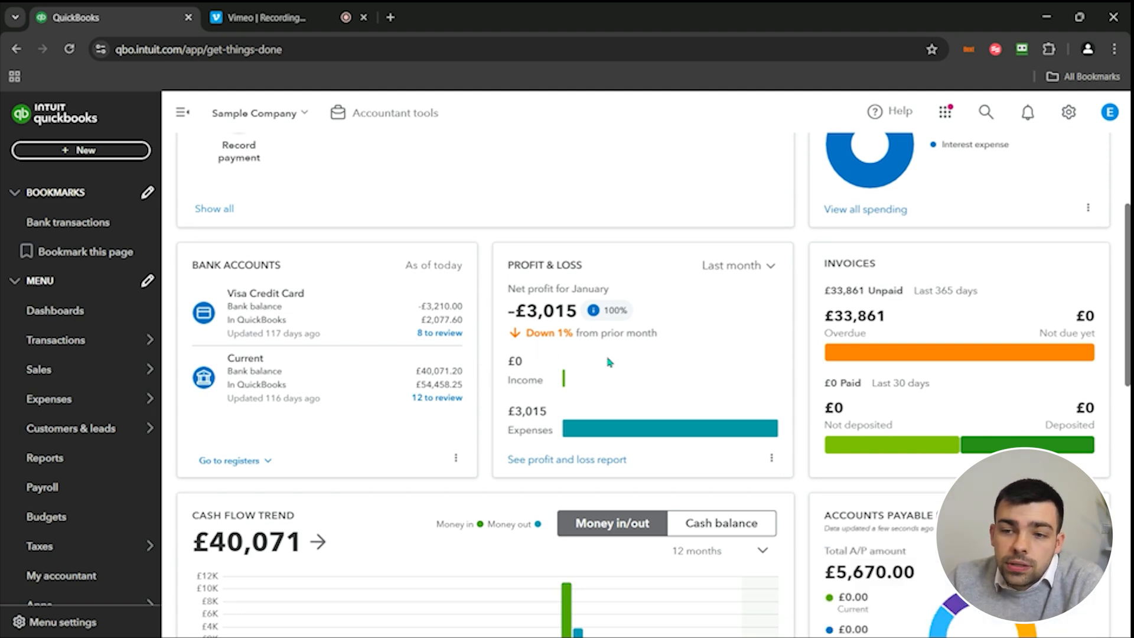
Step: Set the dashboard's Profit & Loss card to cover the Last 30 days
click(731, 267)
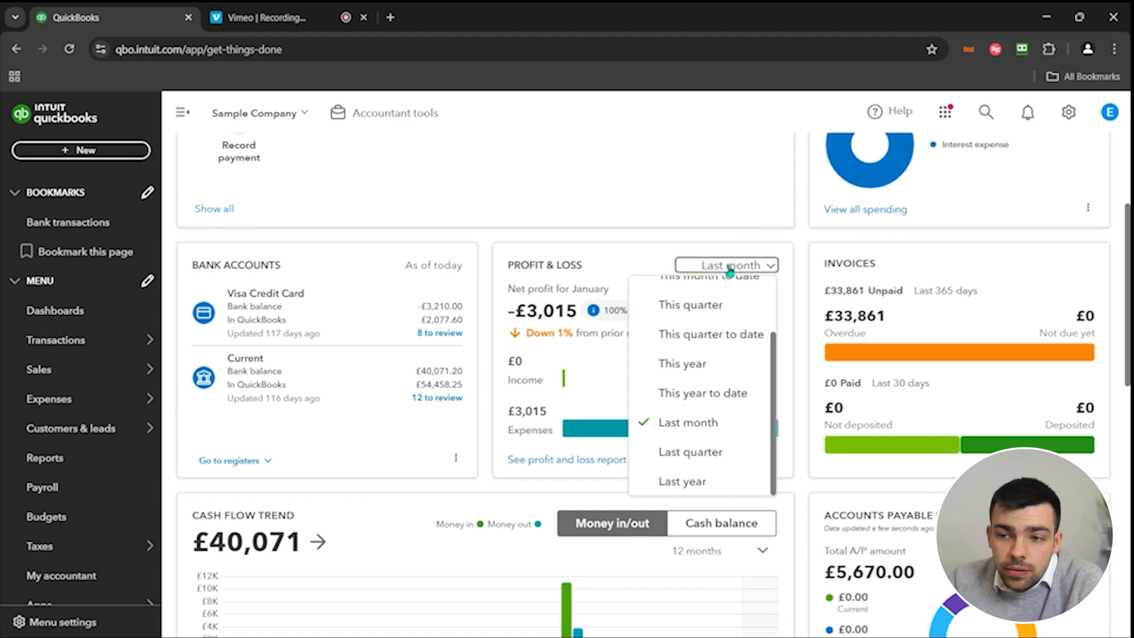
scroll(686, 341, up, 2)
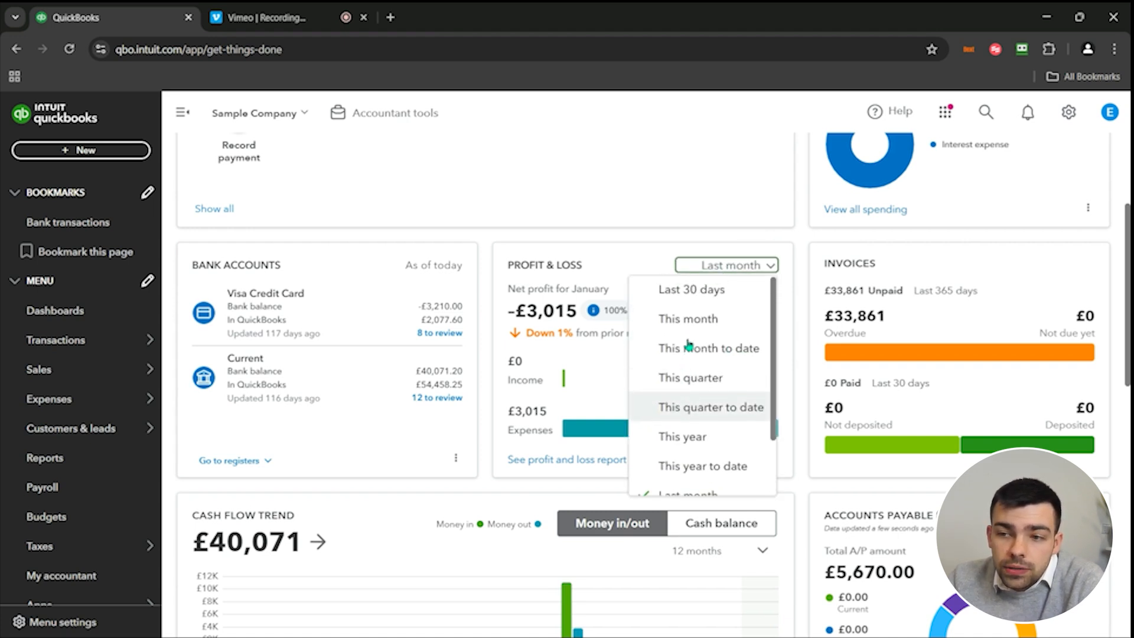
click(709, 295)
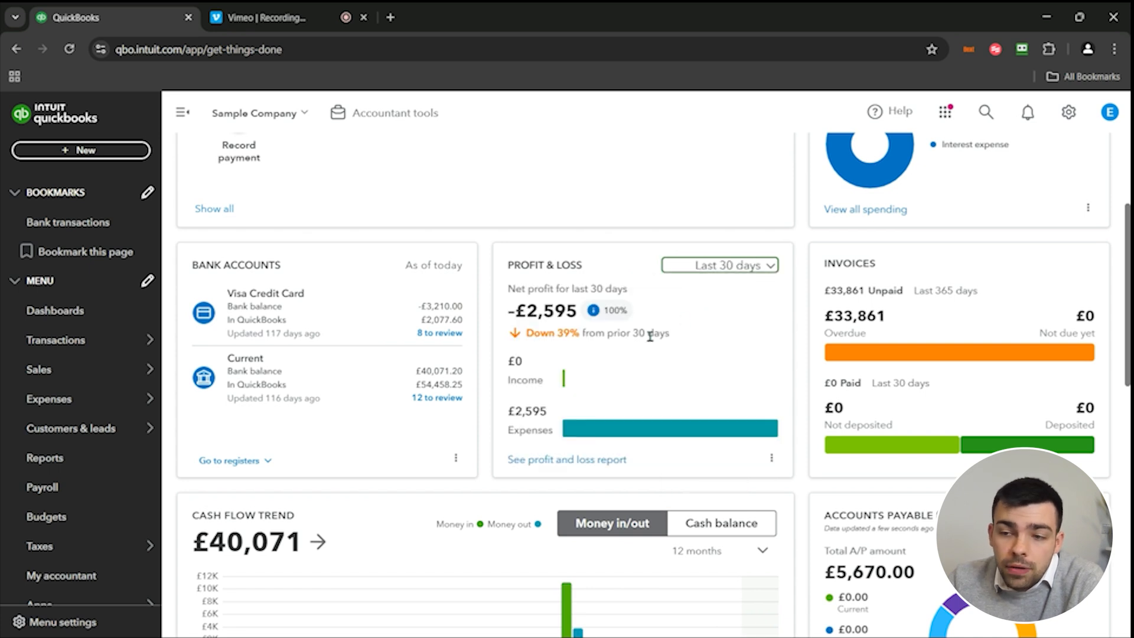
Step: Open the full profit and loss report from the Profit & Loss card and look through its income and expense lines
click(549, 460)
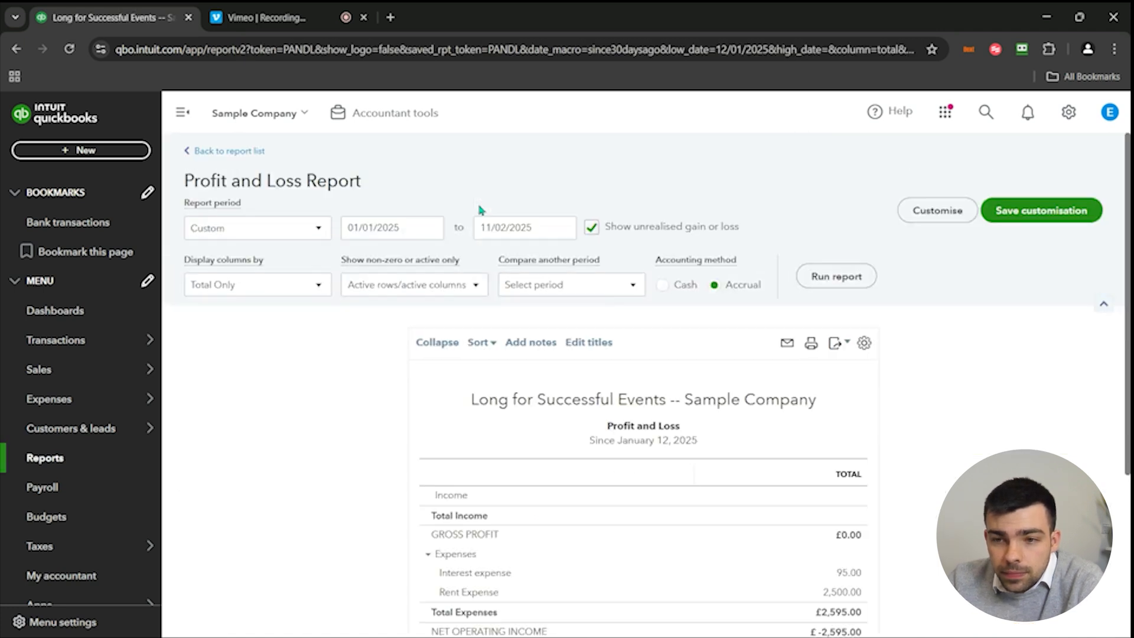
scroll(481, 210, down, 4)
scroll(327, 275, up, 4)
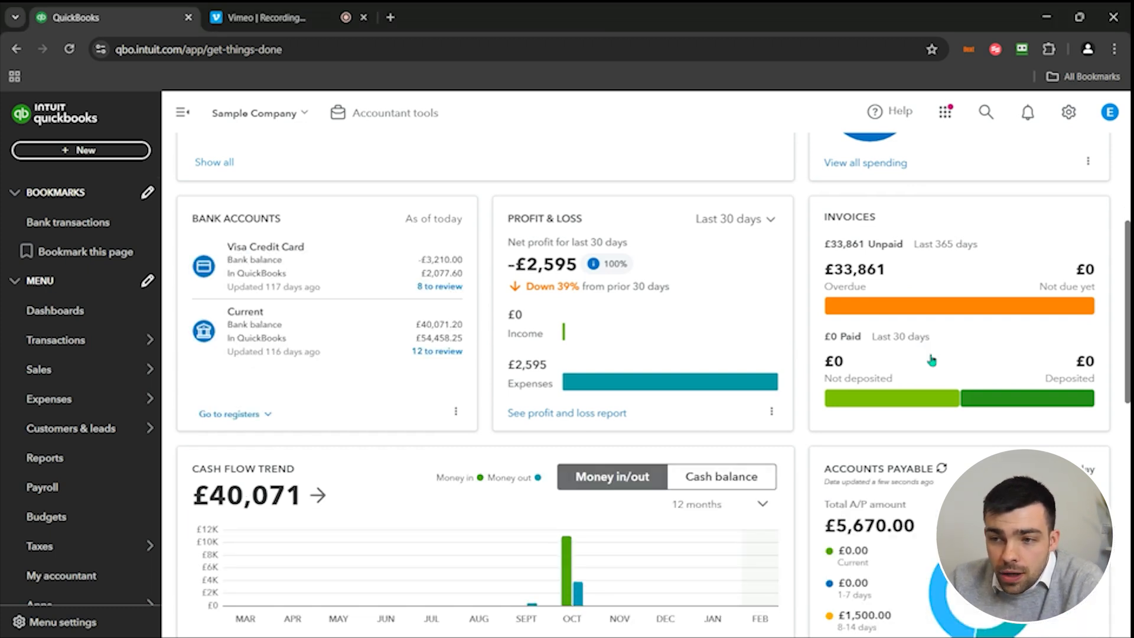
Step: Review the unpaid and paid invoice figures on the dashboard's Invoices card
scroll(955, 436, up, 2)
scroll(956, 435, up, 1)
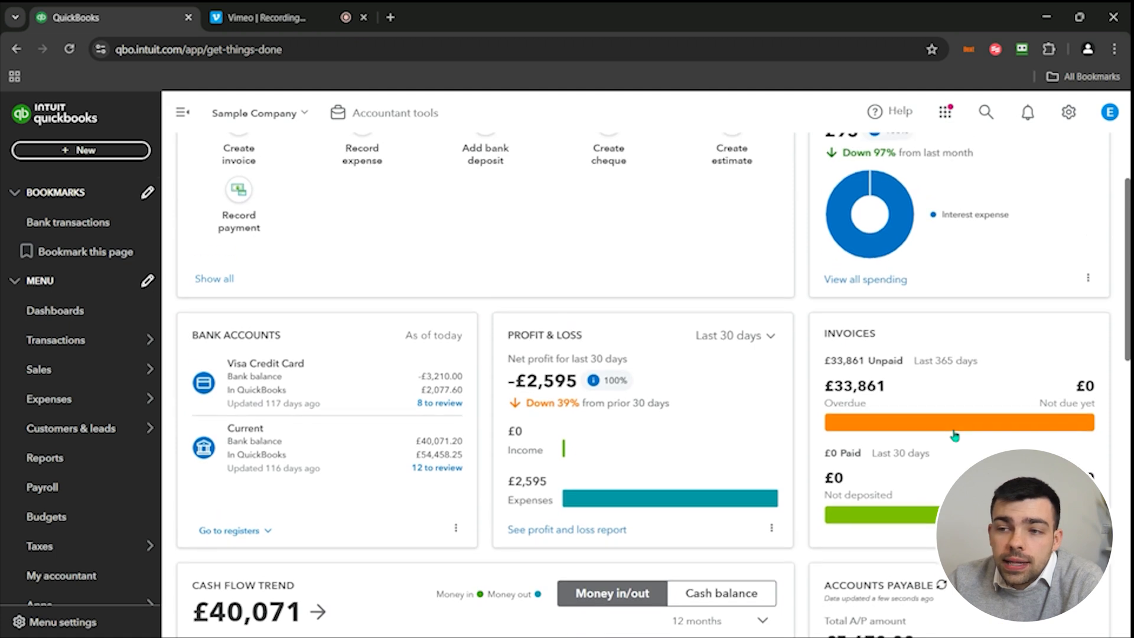
scroll(956, 436, down, 3)
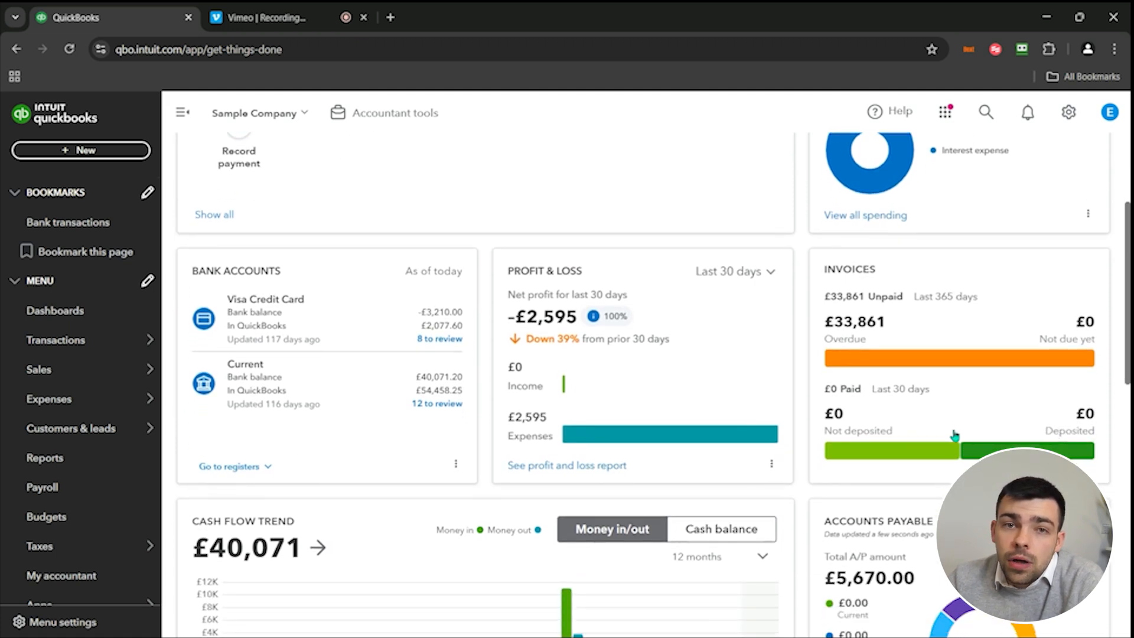
scroll(955, 435, down, 1)
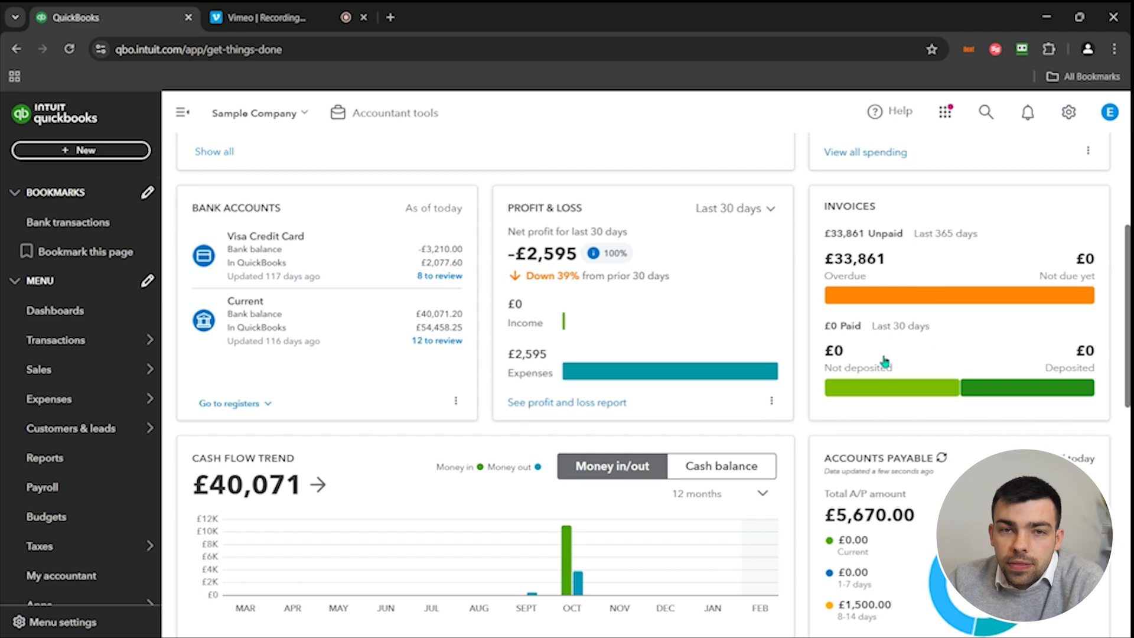
Step: Check the Cash Flow Trend chart's period options, keep 12 months, and switch the chart to Cash balance
scroll(853, 480, down, 4)
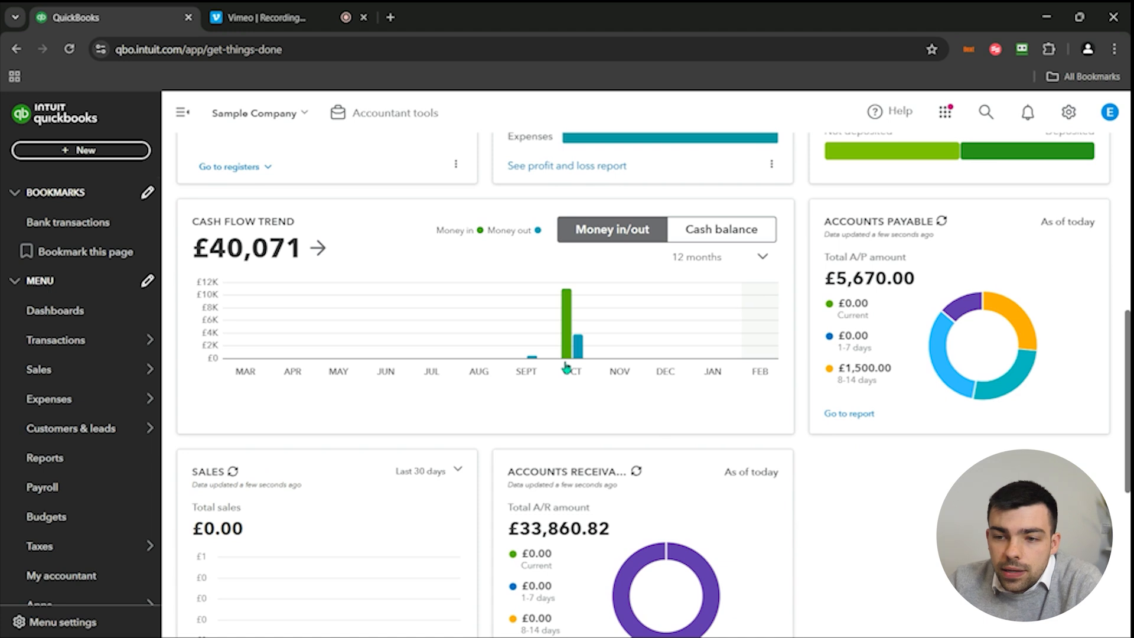
mouse_move(564, 351)
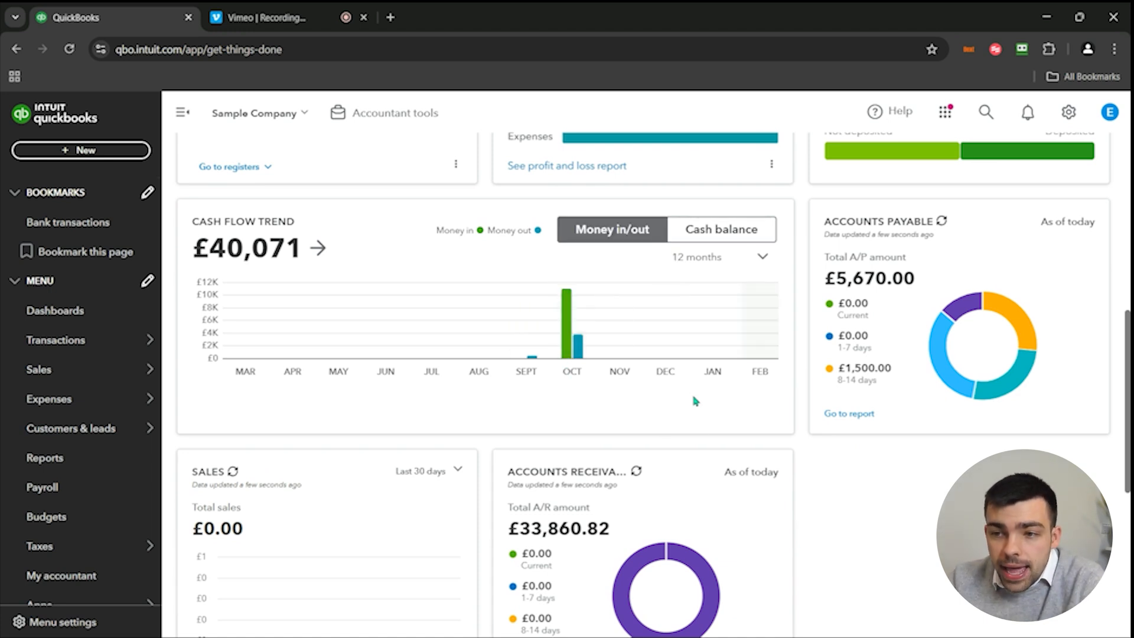
click(760, 264)
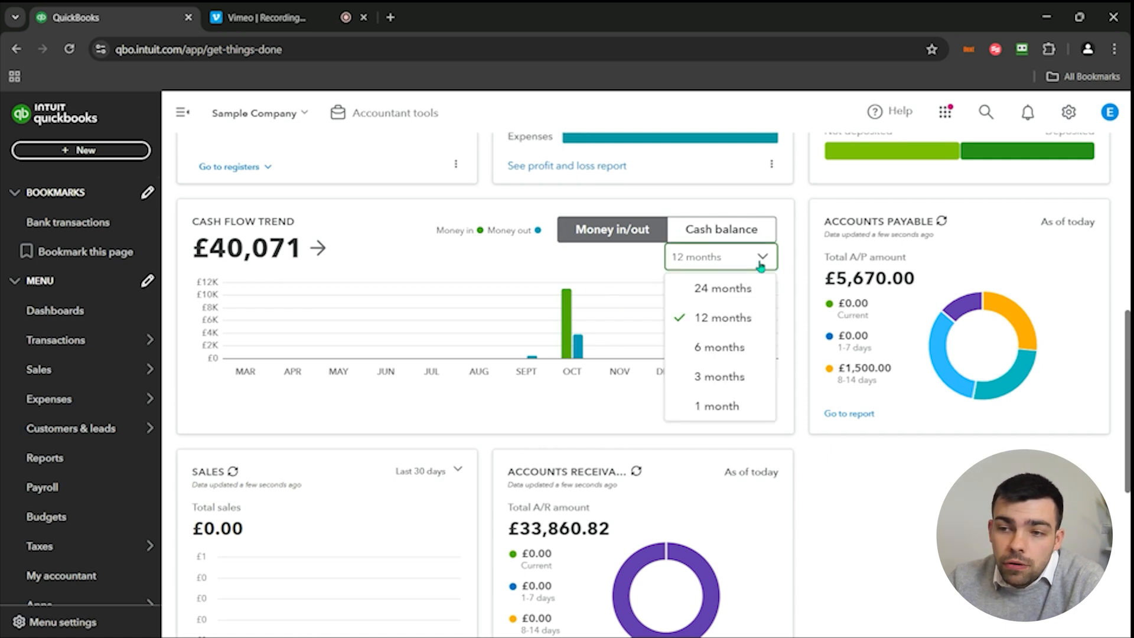
click(525, 414)
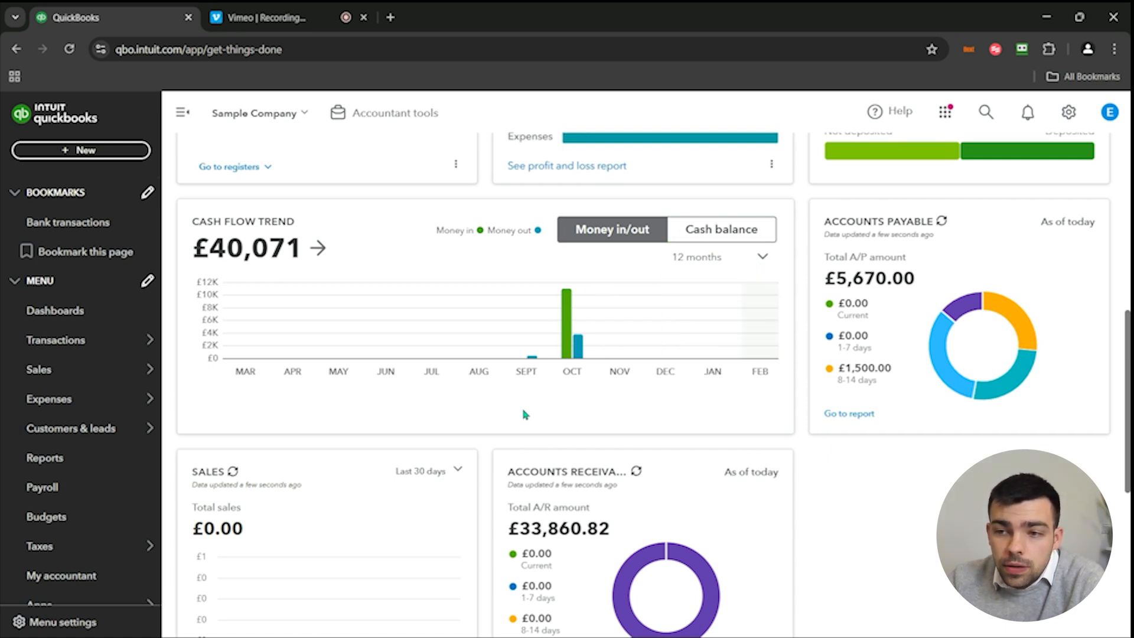
click(724, 238)
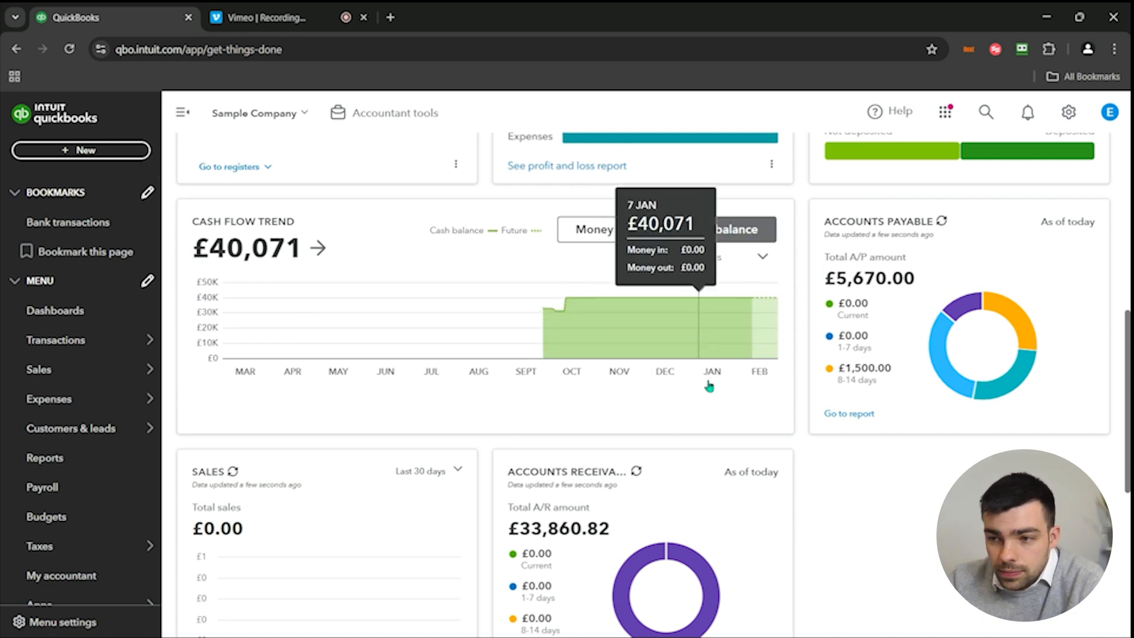
Step: Look over the Accounts Payable, Sales and Accounts Receivable cards, browse the Sales card's period options, and choose Last 30 days
scroll(779, 436, down, 1)
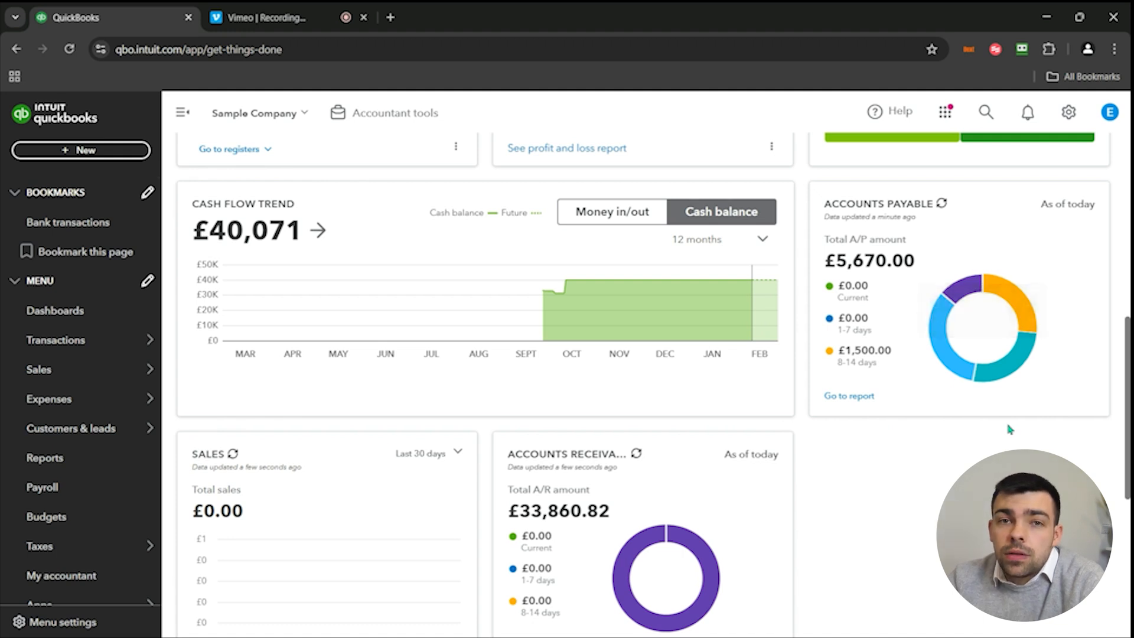
scroll(1008, 435, down, 3)
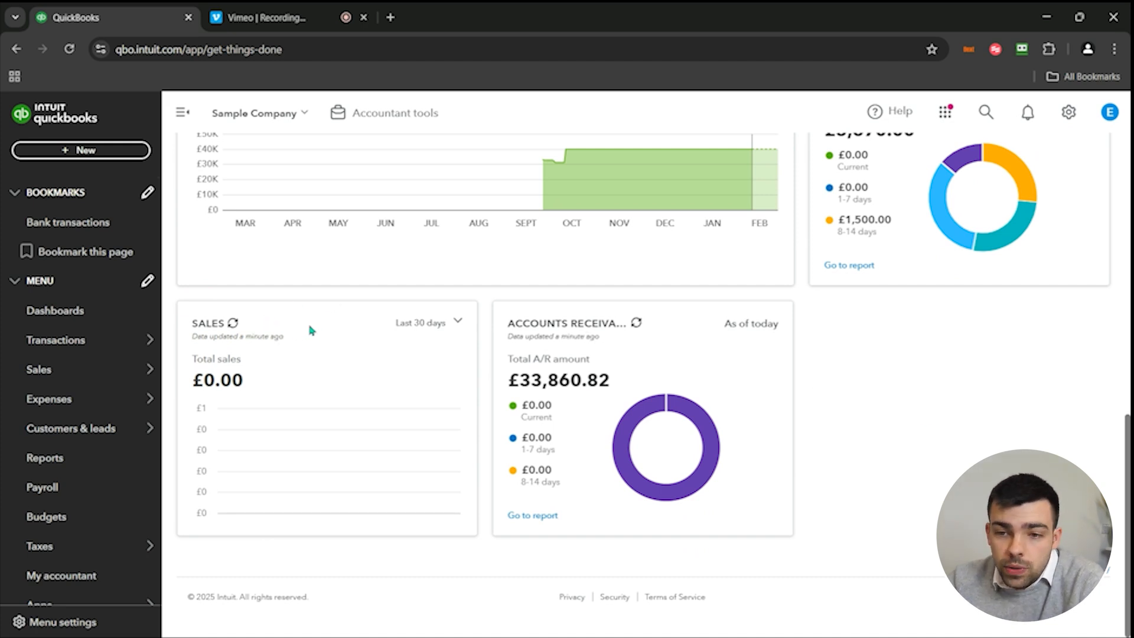
click(420, 332)
scroll(375, 473, down, 2)
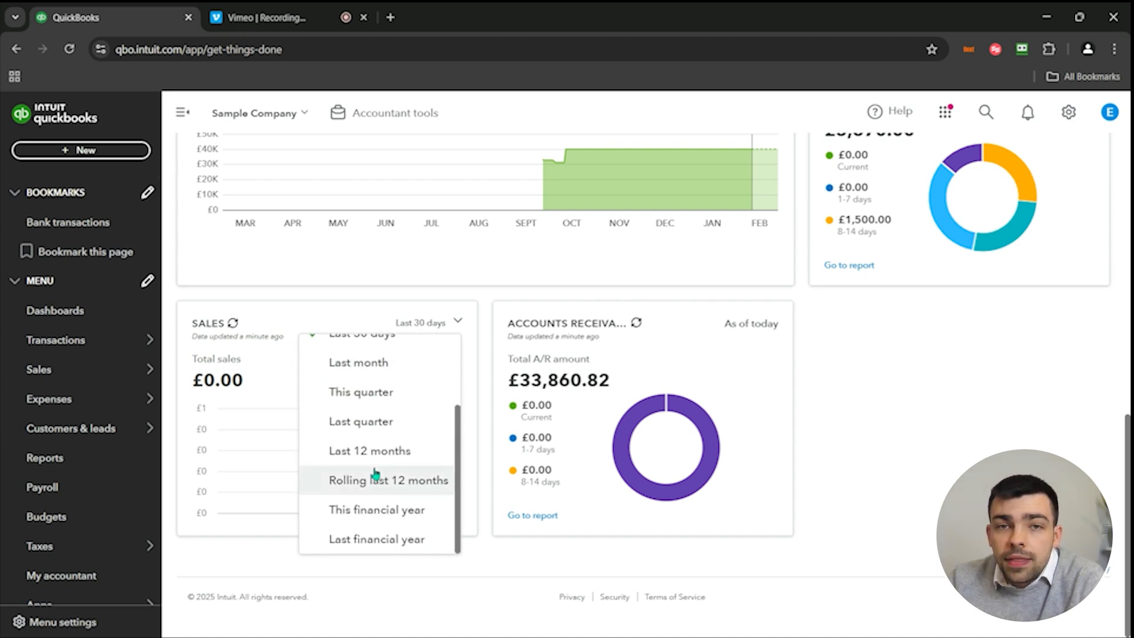
scroll(379, 454, up, 2)
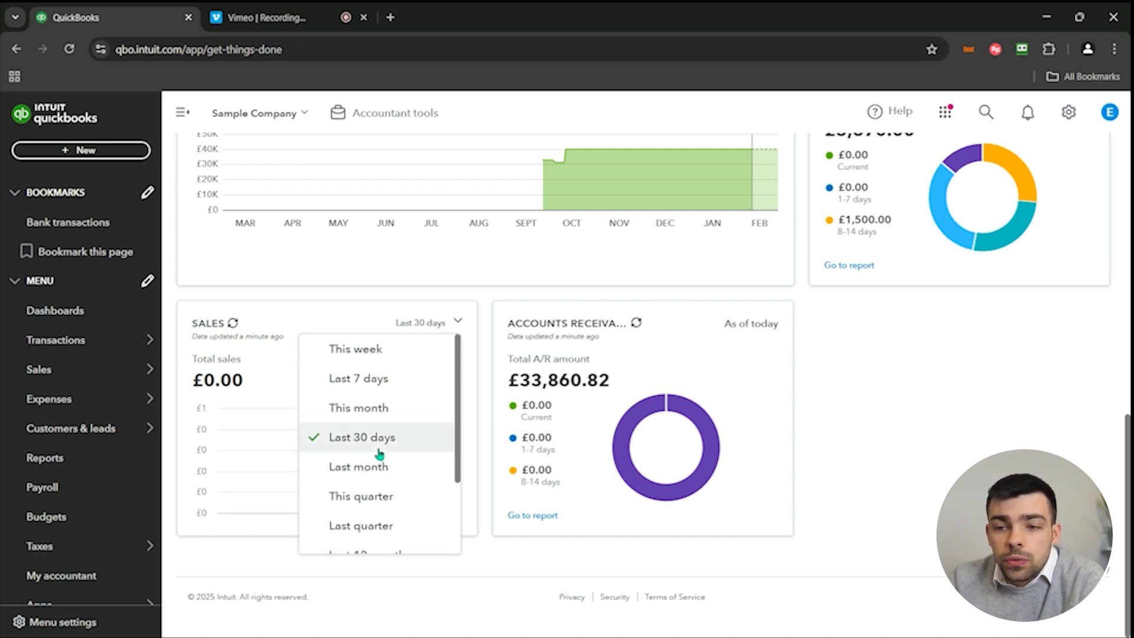
click(380, 450)
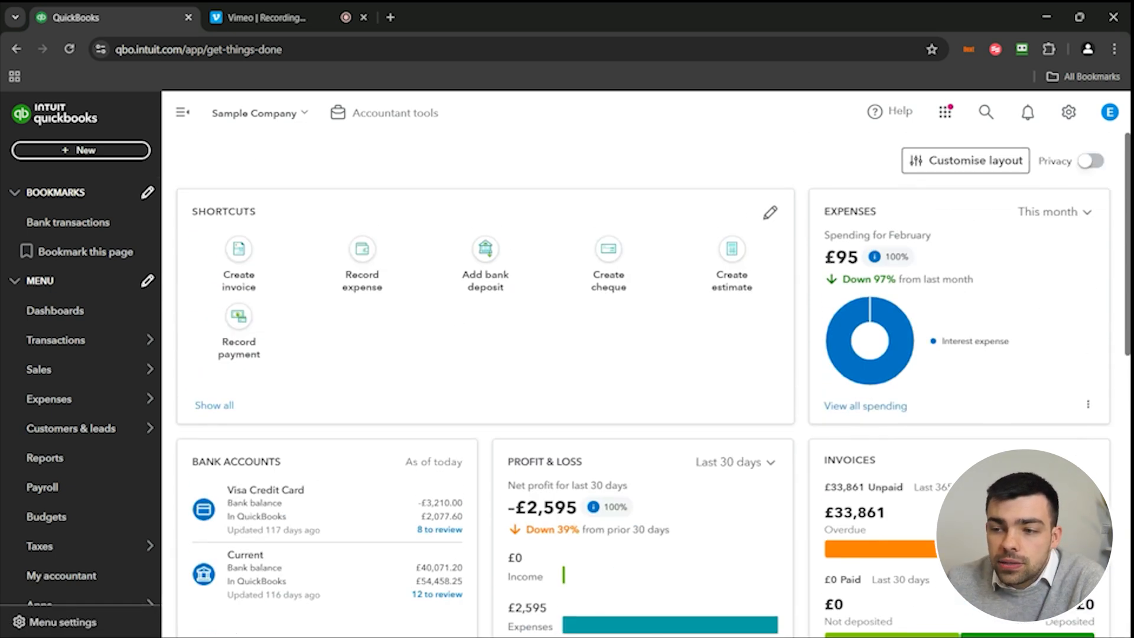
Step: Customise the dashboard layout by adding the My apps widget, and save the layout
click(963, 160)
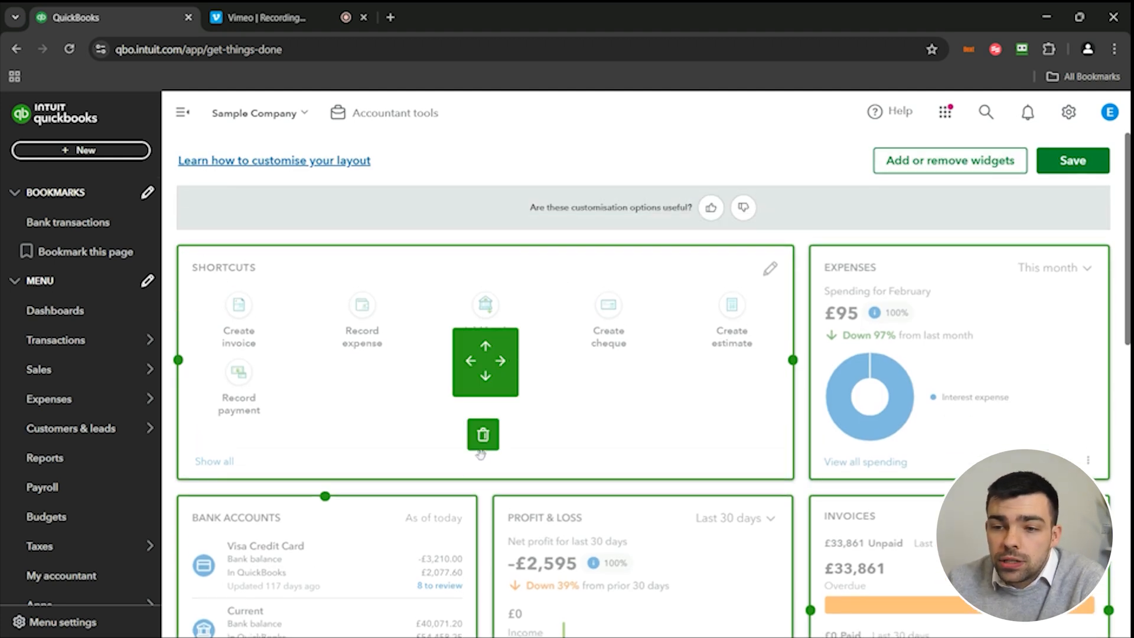
click(957, 167)
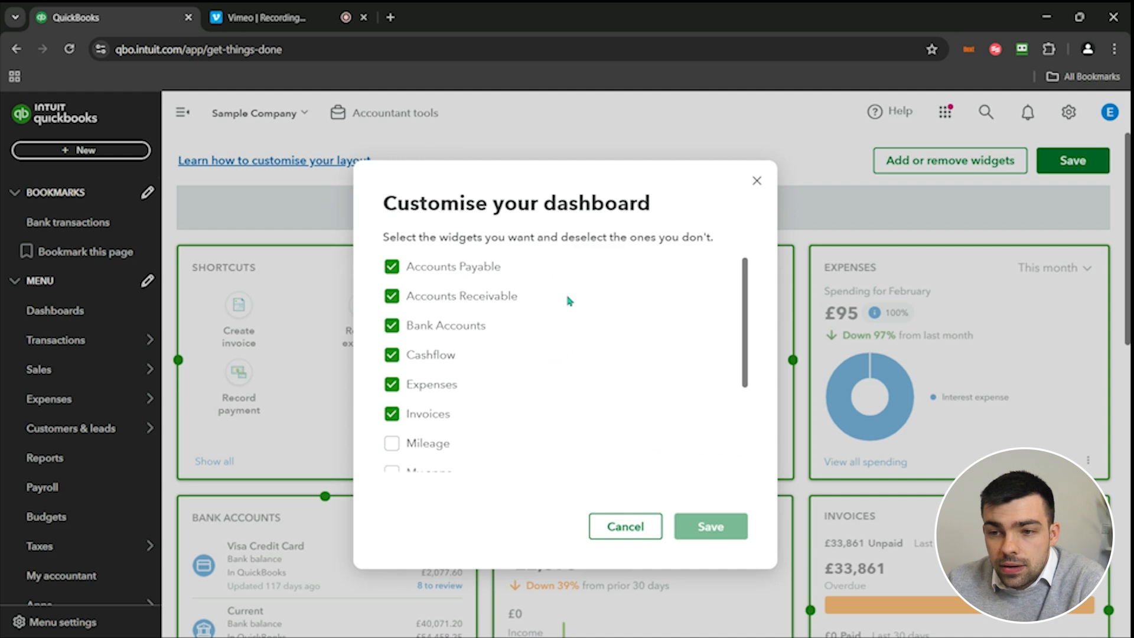
scroll(518, 404, down, 2)
scroll(519, 396, down, 1)
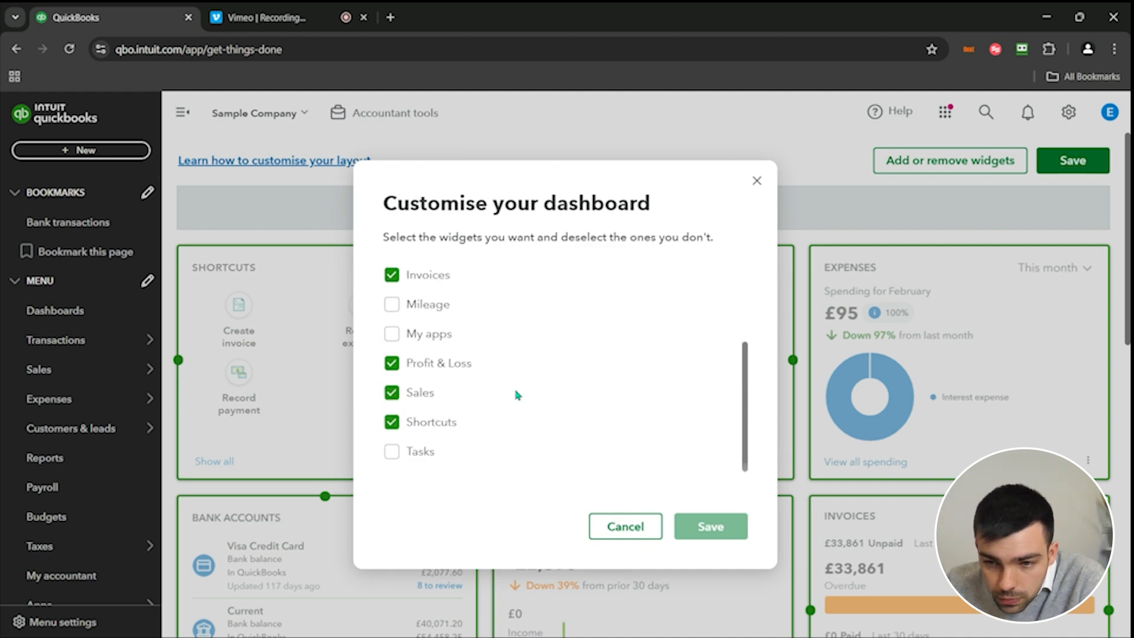
scroll(518, 396, up, 3)
scroll(518, 395, down, 3)
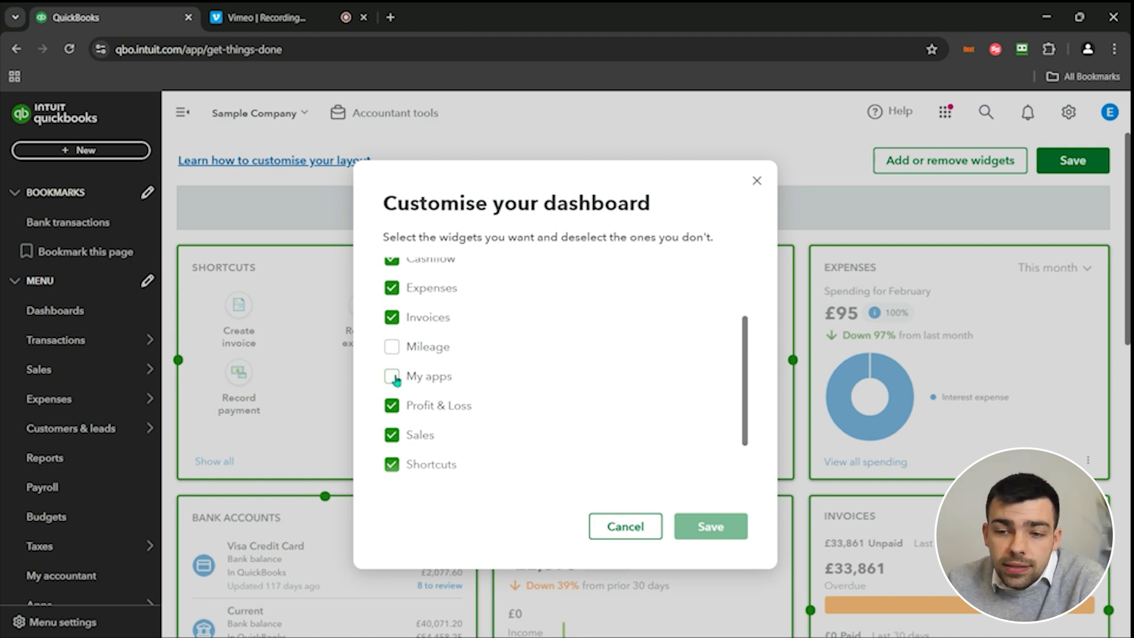
click(392, 377)
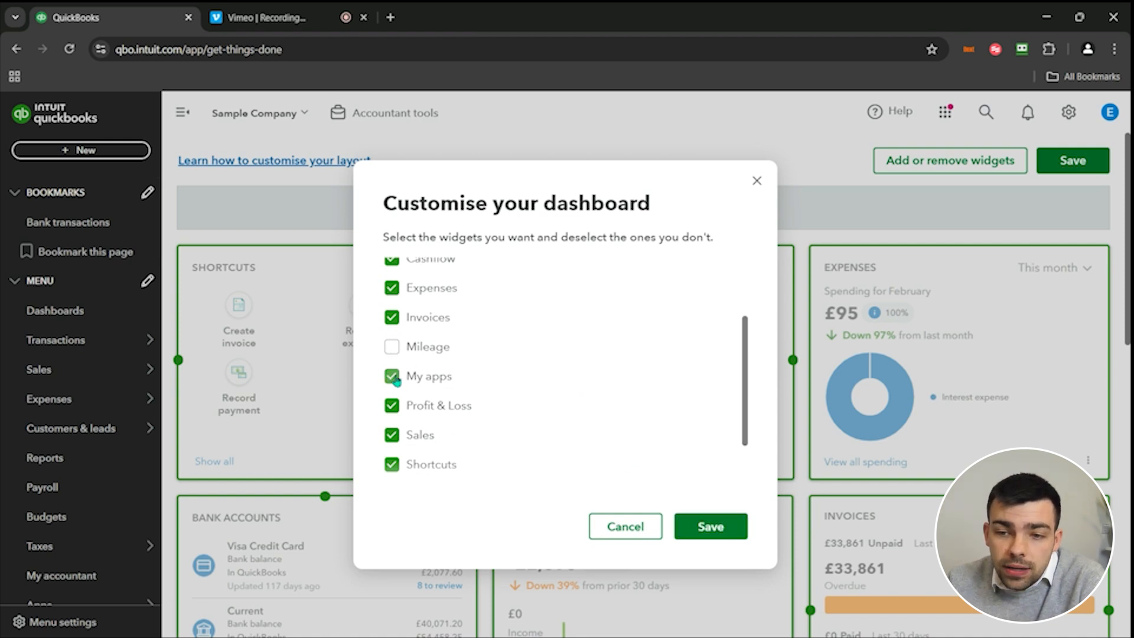
click(722, 525)
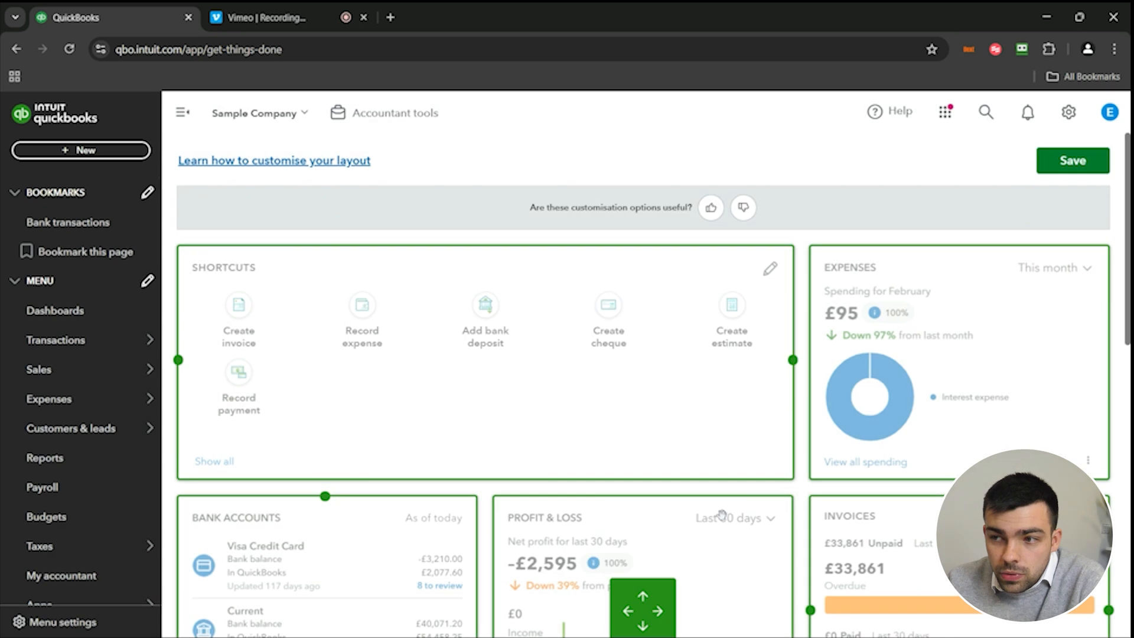
click(1059, 169)
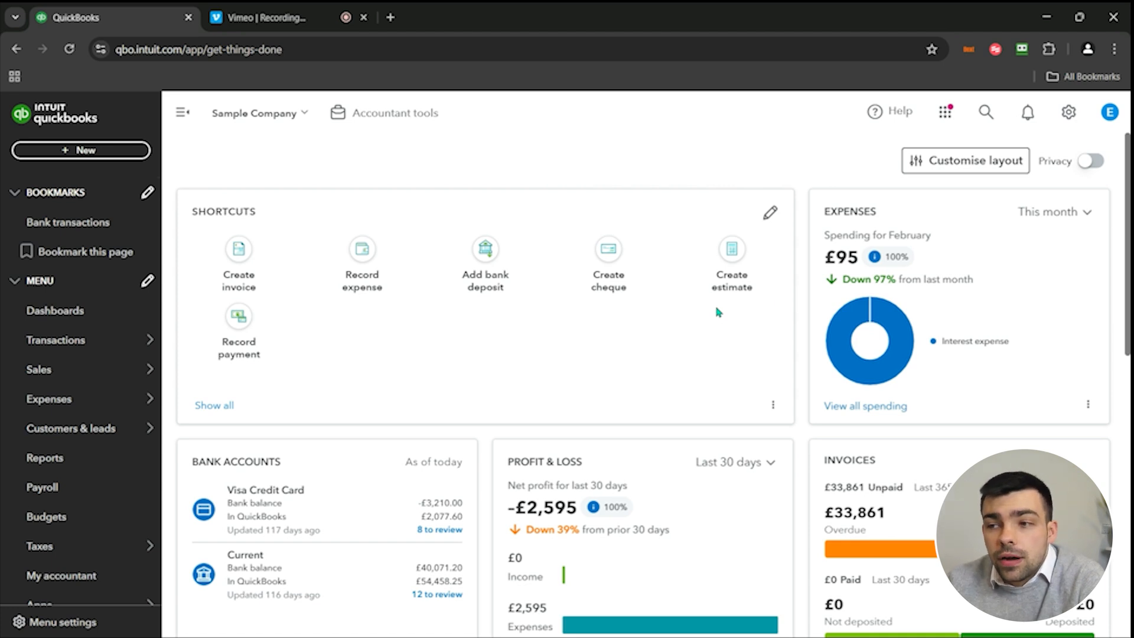
Step: Hide the dashboard's financial information with Privacy mode and show it again
click(1089, 162)
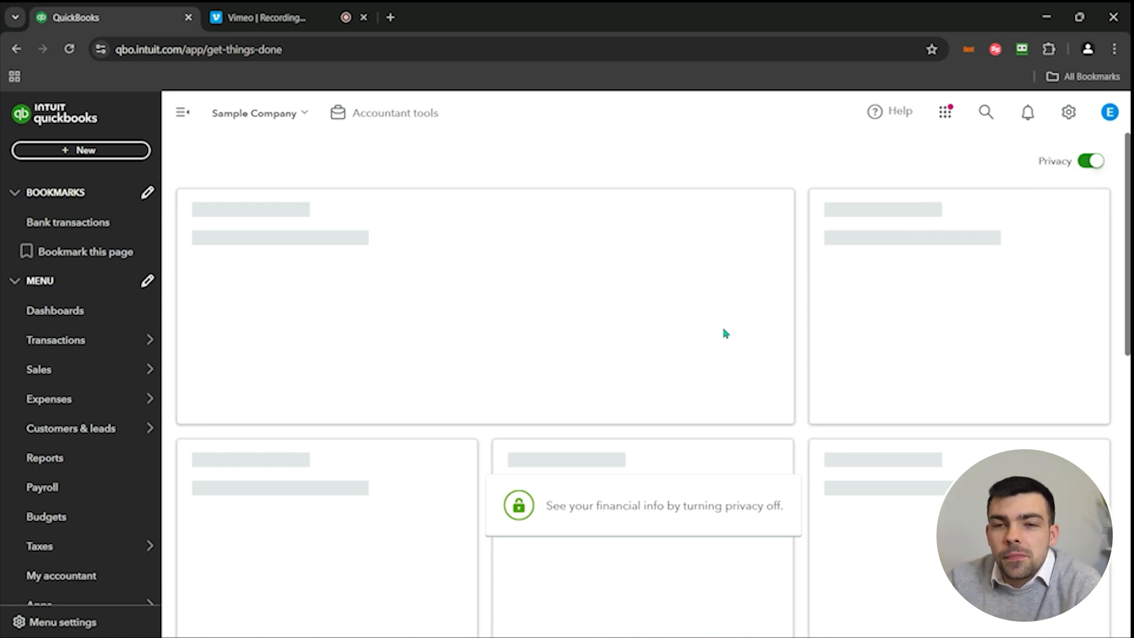
click(1096, 162)
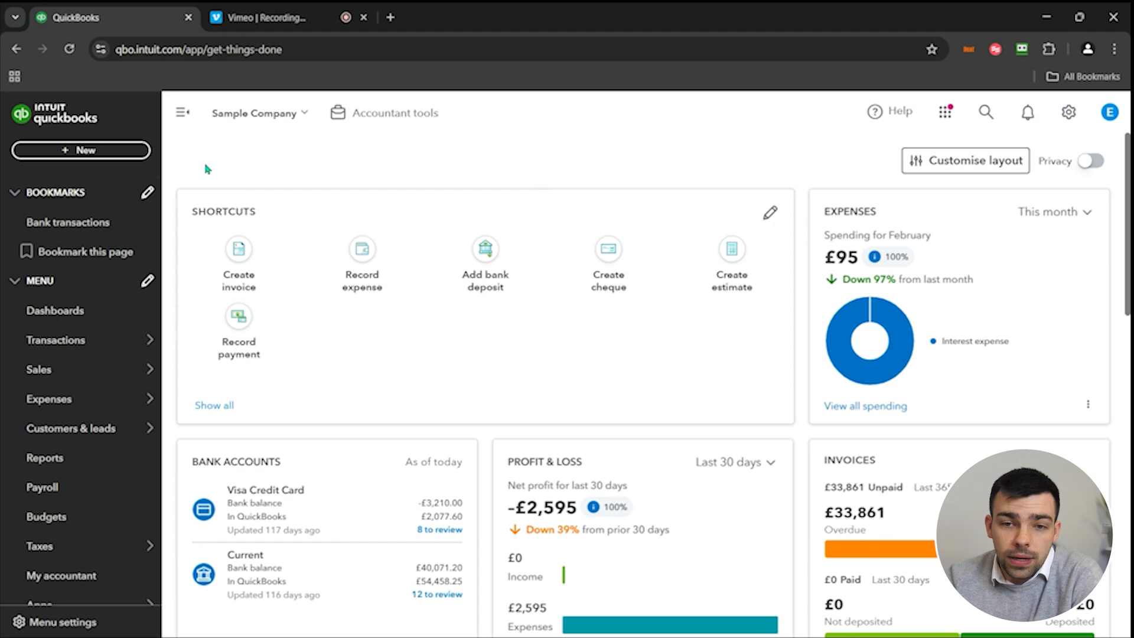
Step: Start a new customer invoice and look through its list of existing customers
click(114, 152)
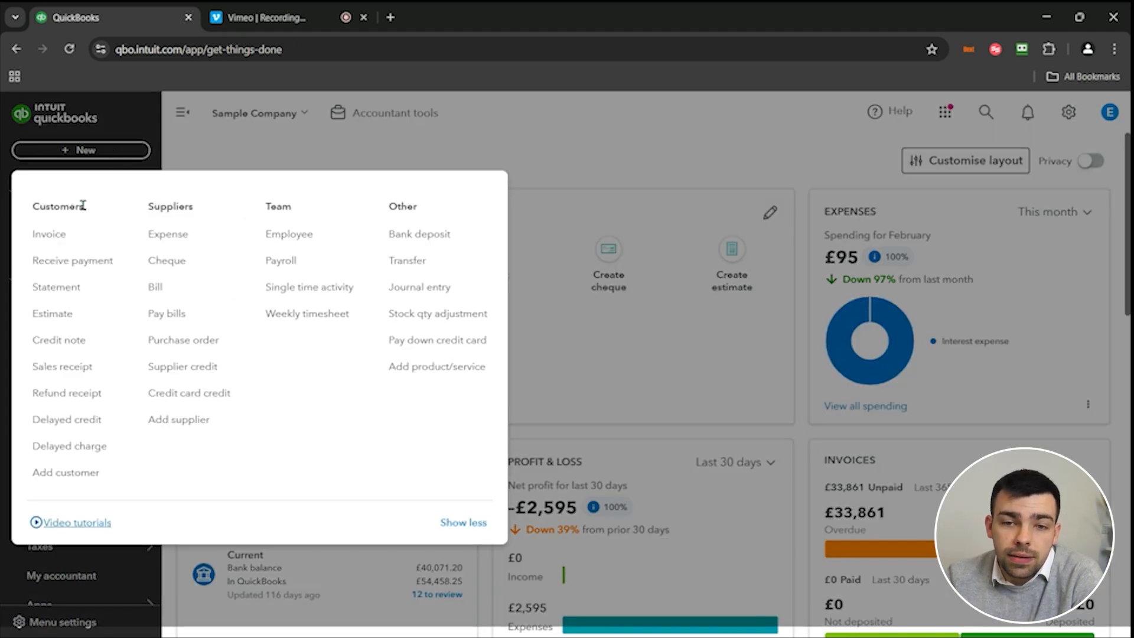
click(78, 235)
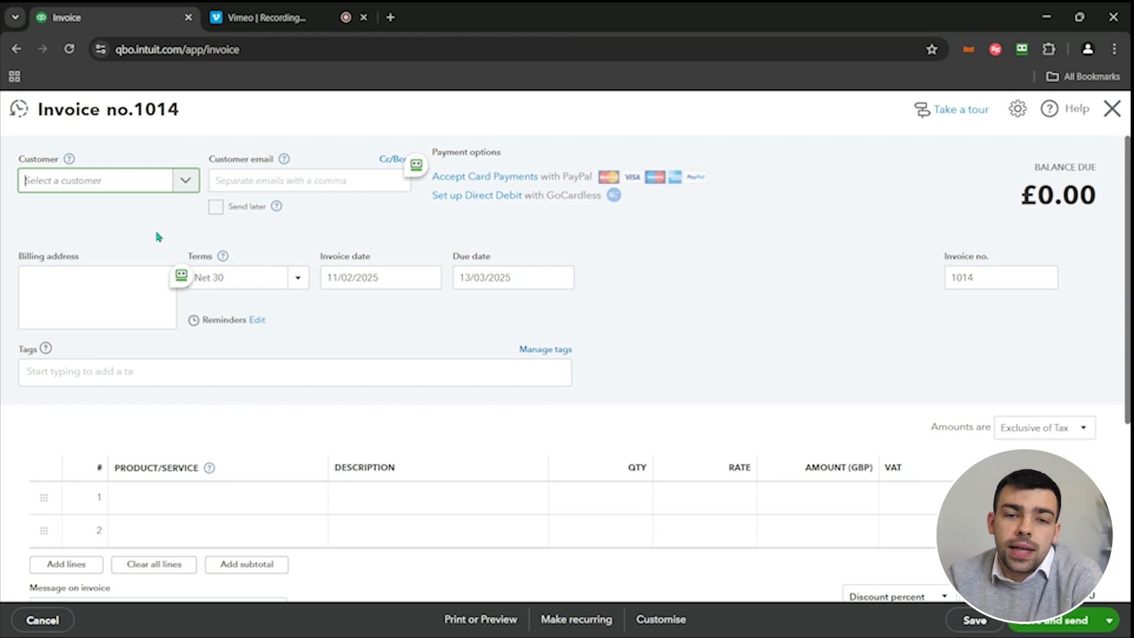
click(108, 189)
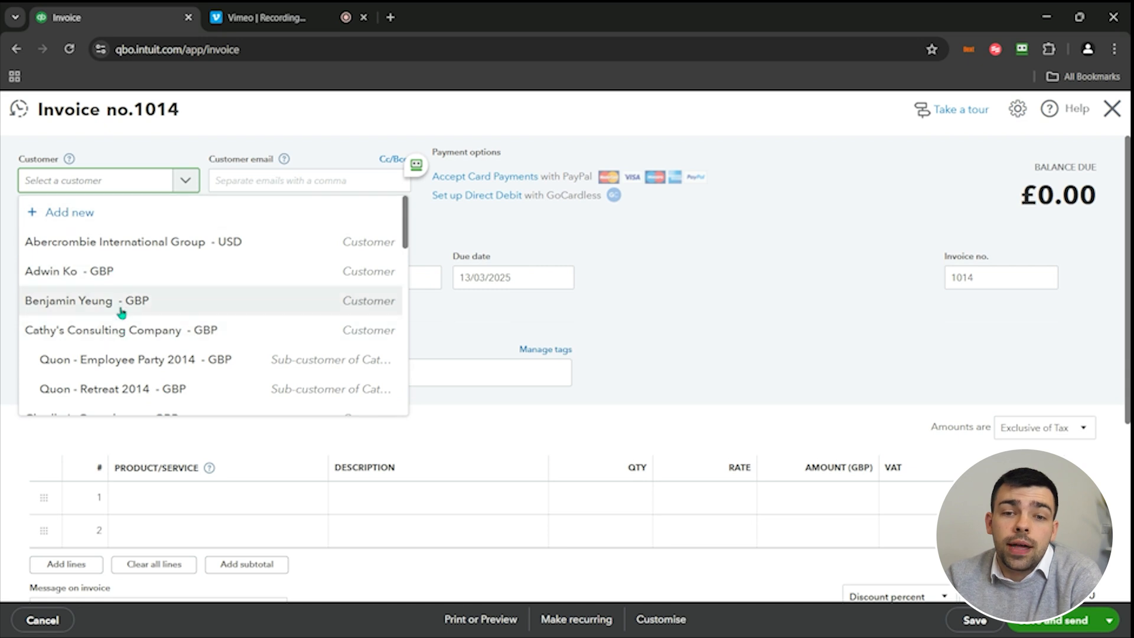
Step: Add a new customer from the invoice using the customer's full name, review the contact and address fields, and save the customer
click(74, 182)
click(75, 183)
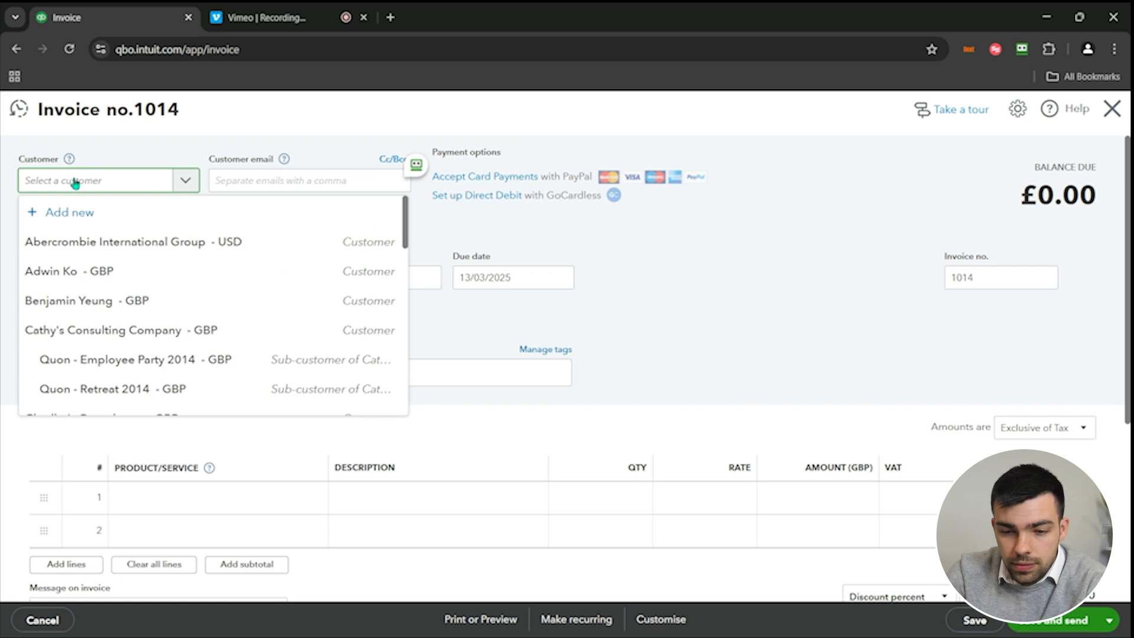
text(Te)
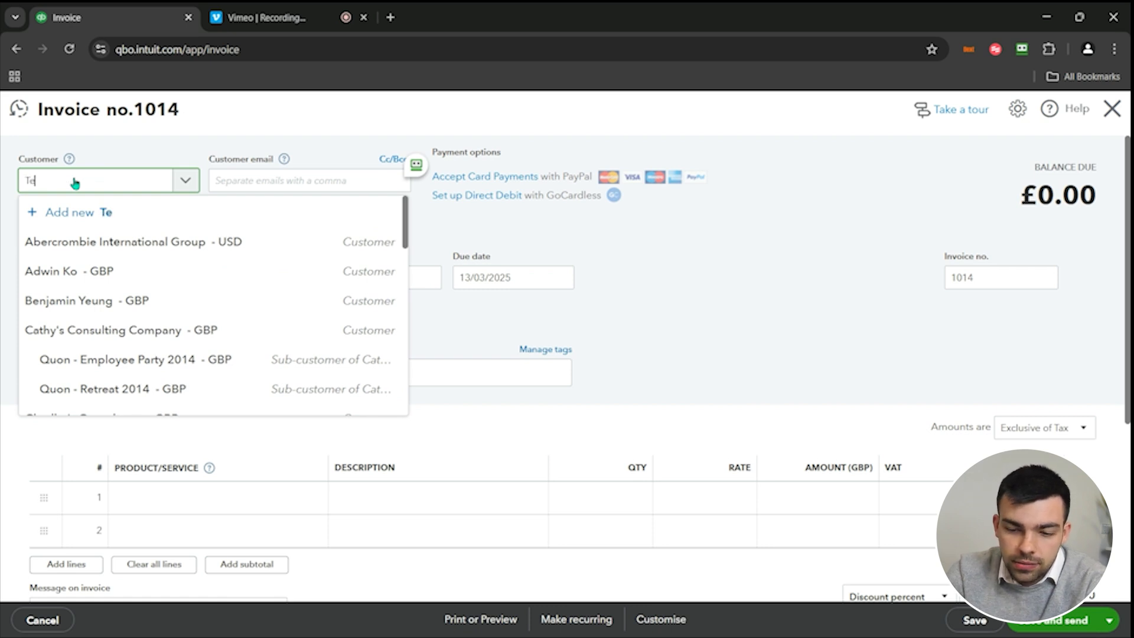
text(st Smith)
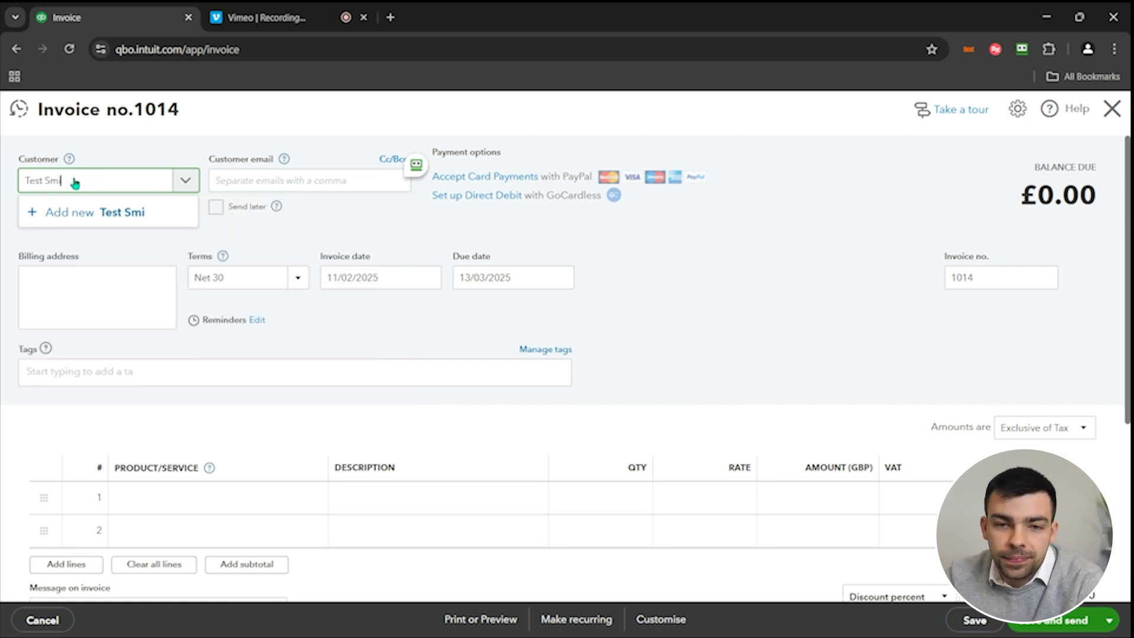
click(104, 215)
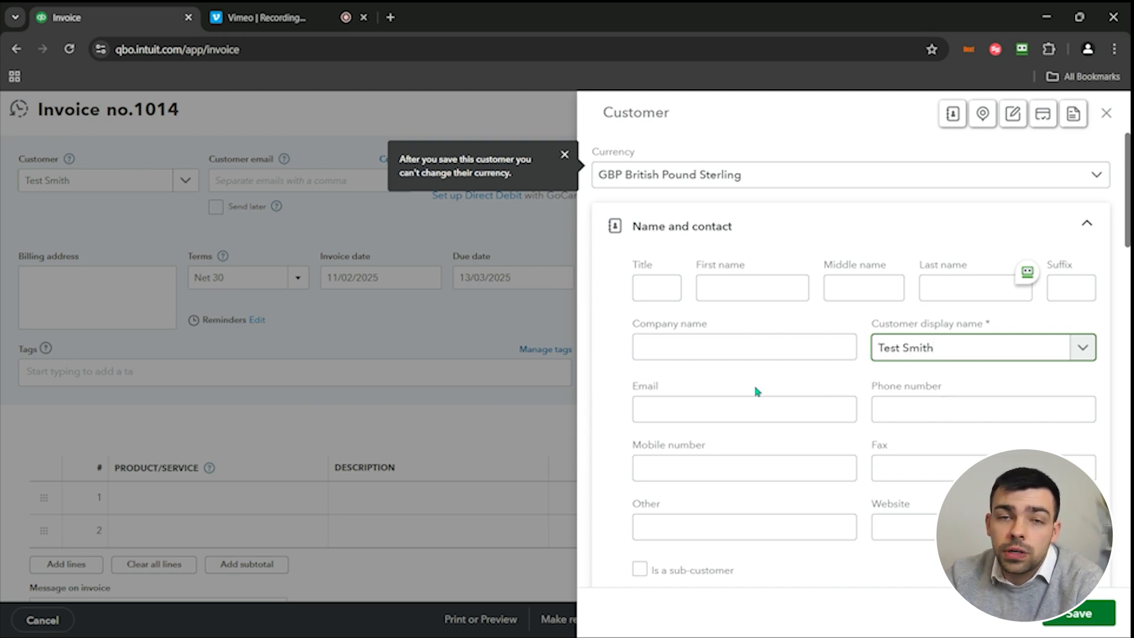
scroll(756, 384, down, 4)
scroll(758, 373, down, 8)
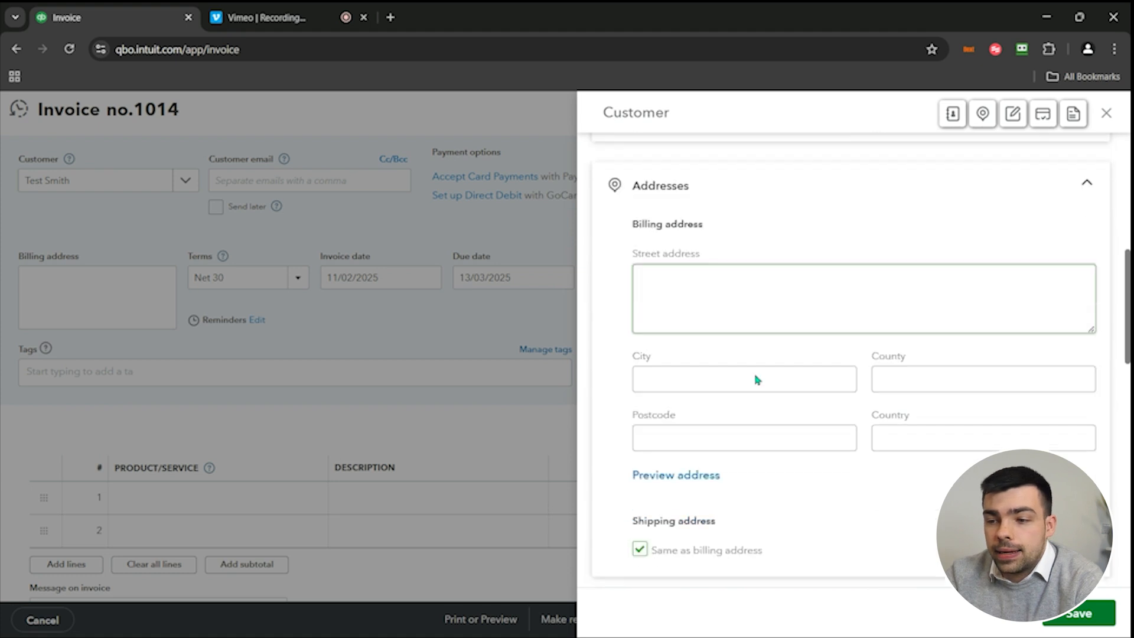
scroll(753, 387, up, 12)
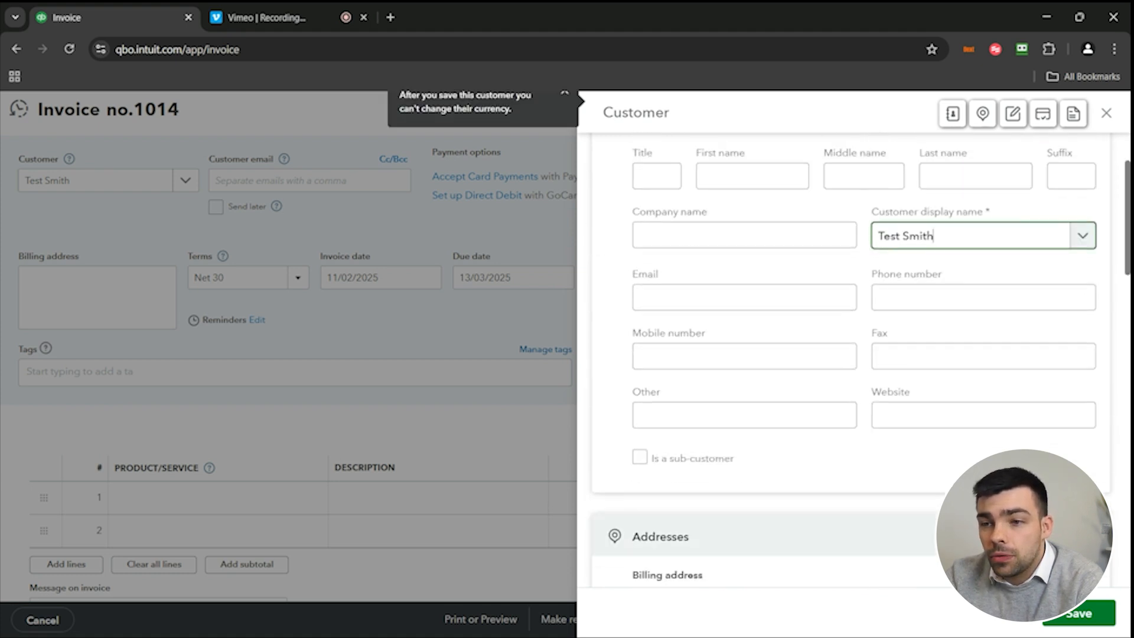
scroll(999, 368, up, 1)
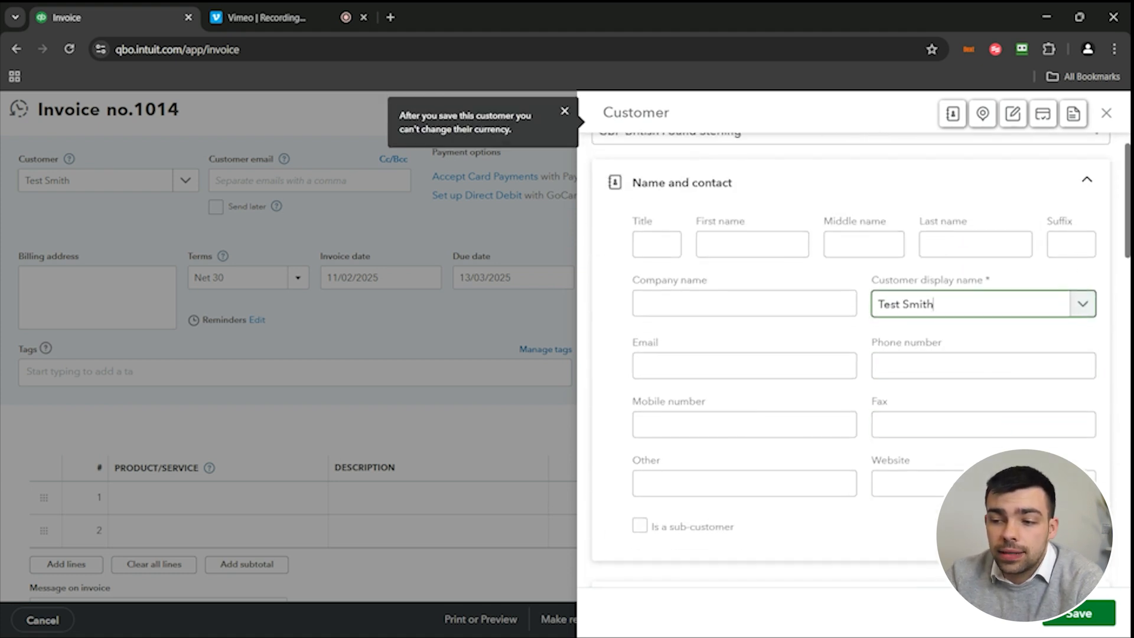
click(1068, 614)
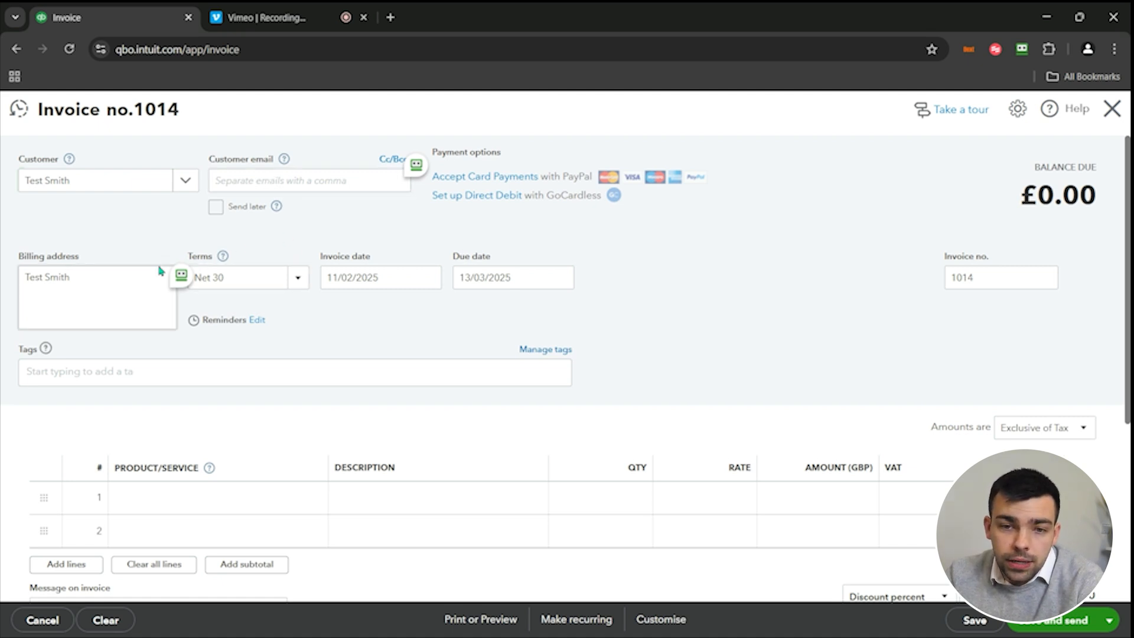
Step: Check the invoice's billing address, review the payment terms options, and choose Net 30
click(132, 275)
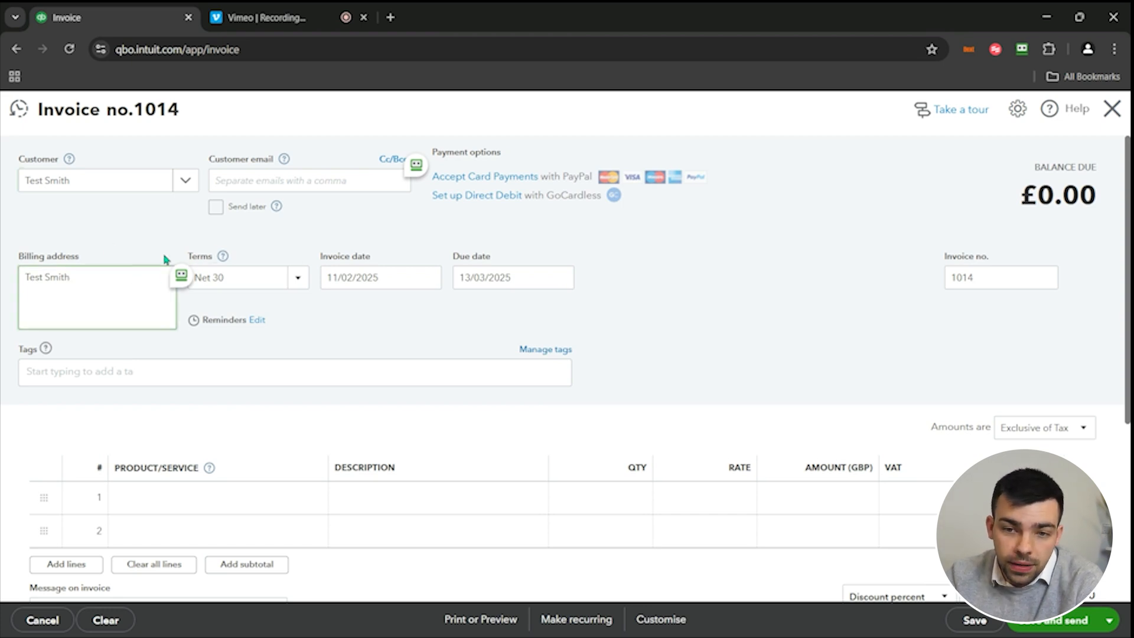
click(253, 273)
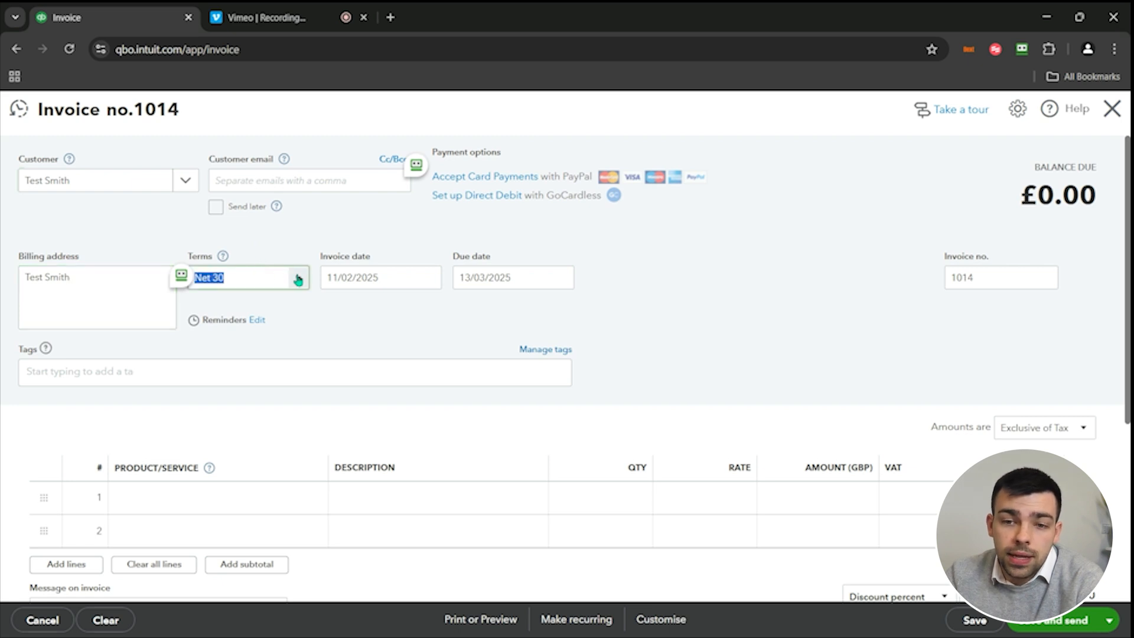
click(297, 278)
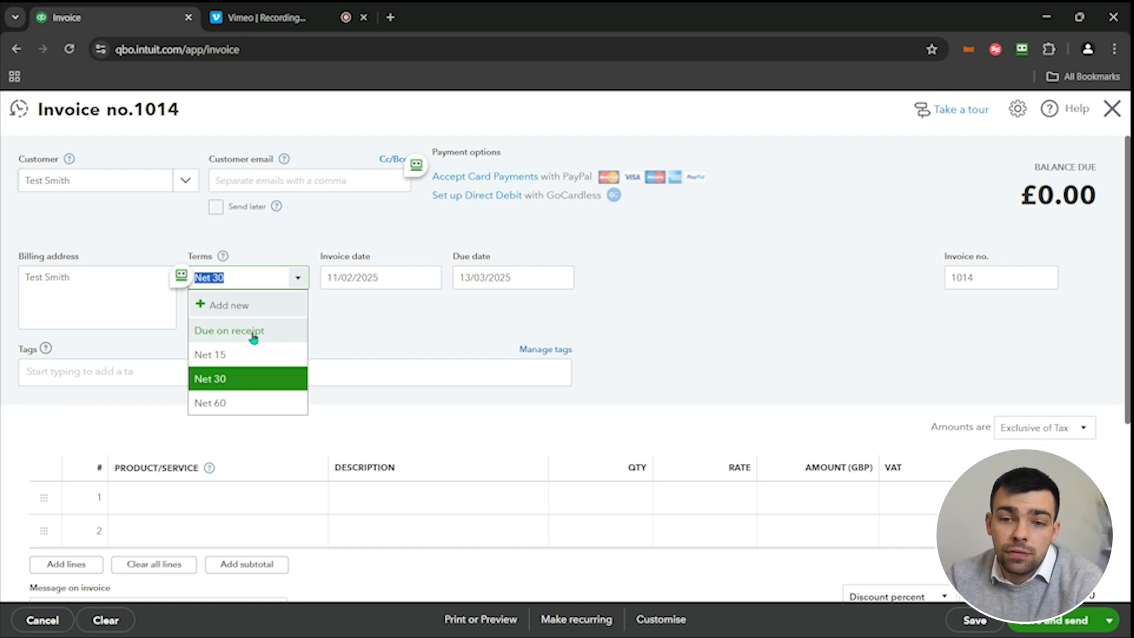
click(238, 377)
click(382, 309)
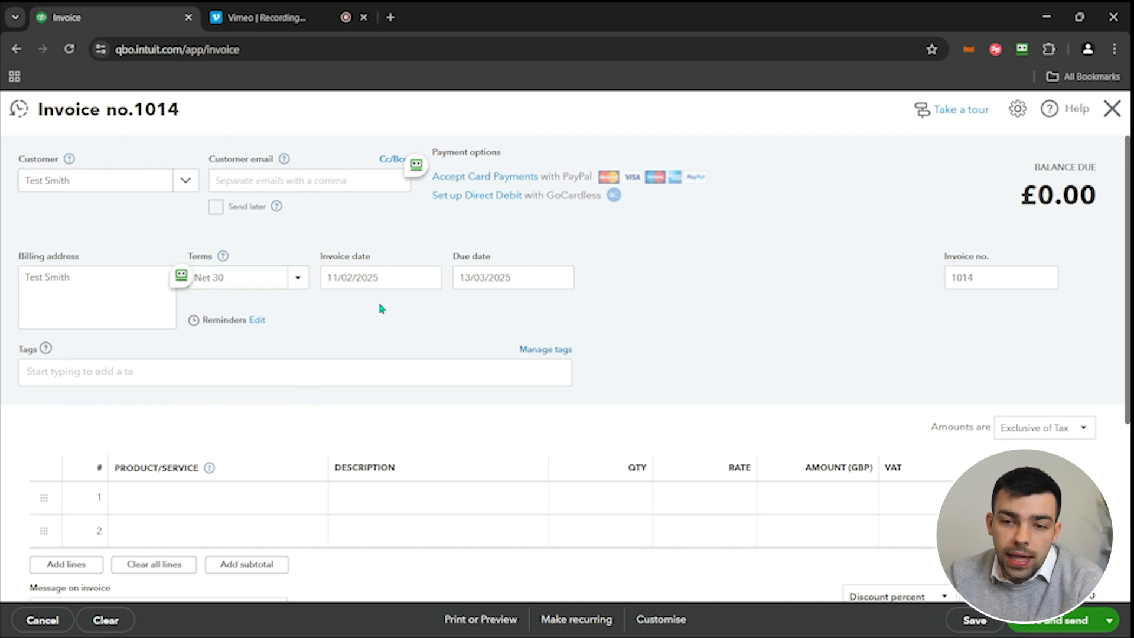
Step: Check the invoice date and invoice number fields on the new invoice
click(410, 276)
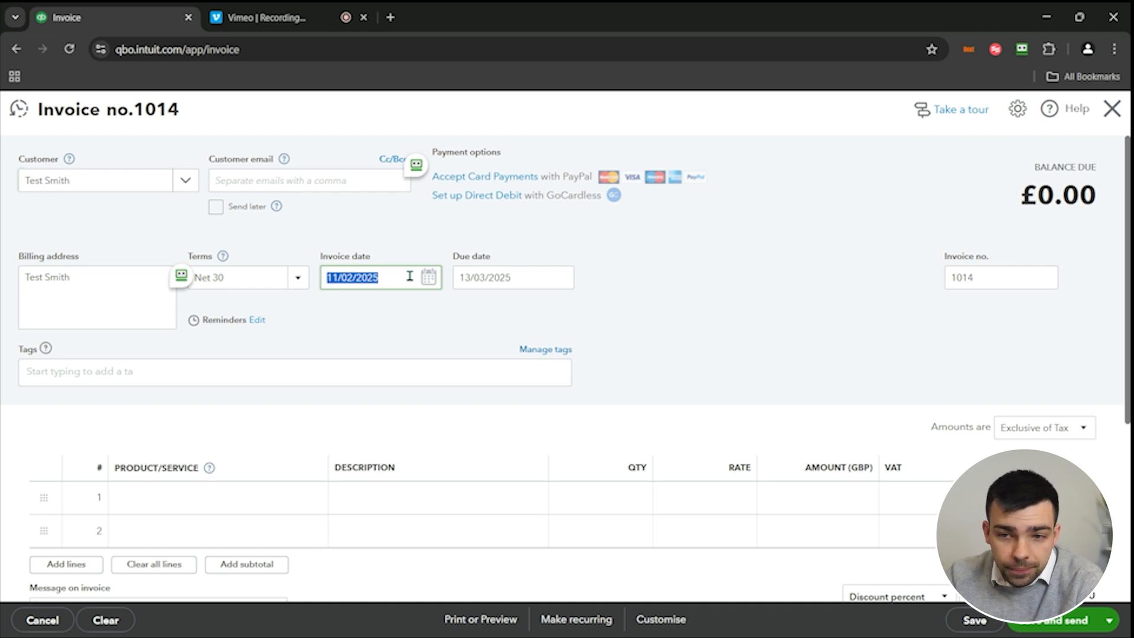
click(407, 319)
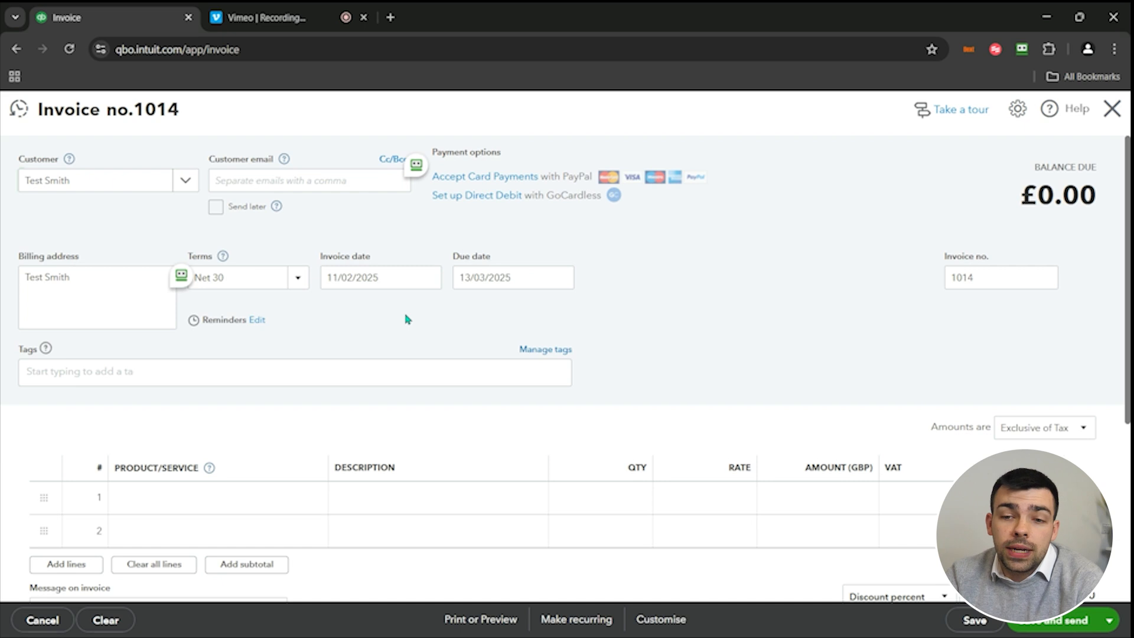
click(392, 281)
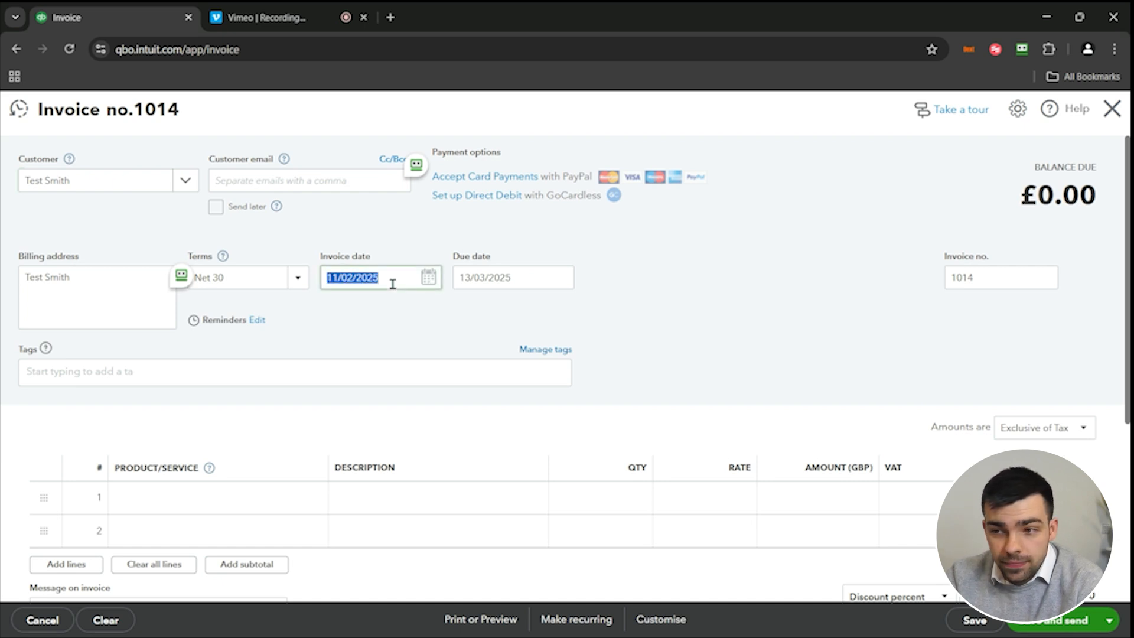
click(428, 311)
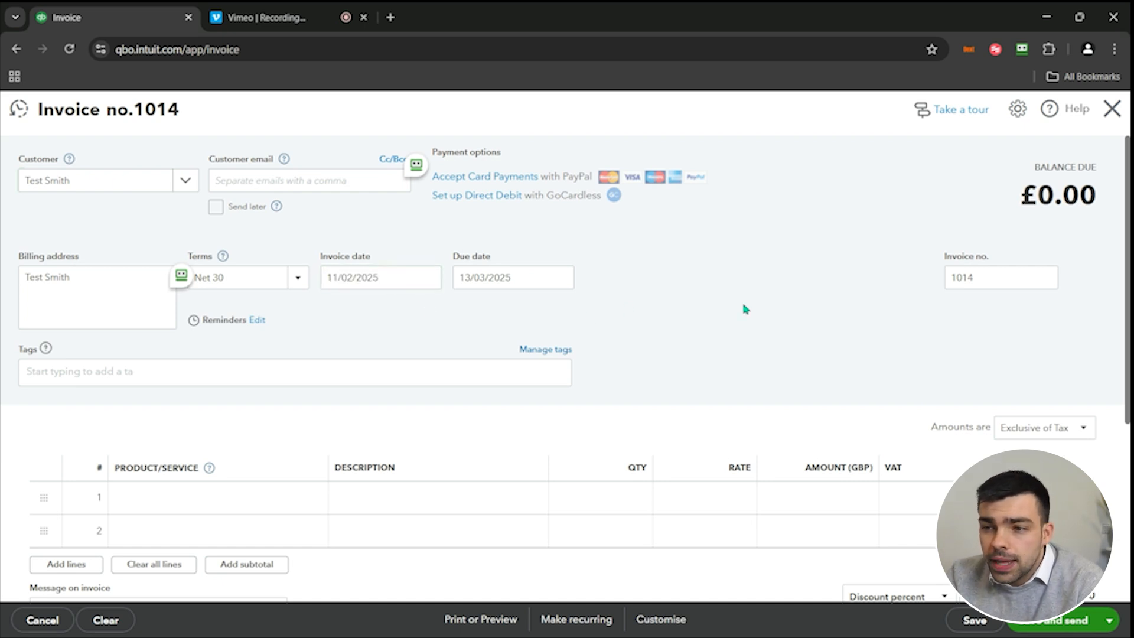
click(990, 277)
double_click(990, 277)
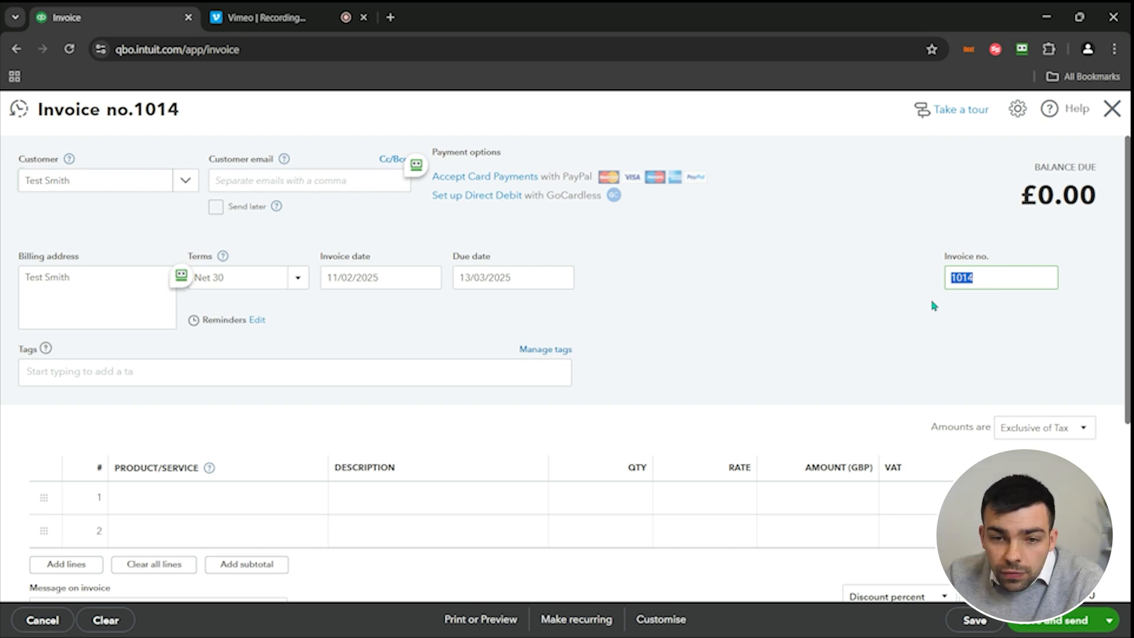
click(854, 329)
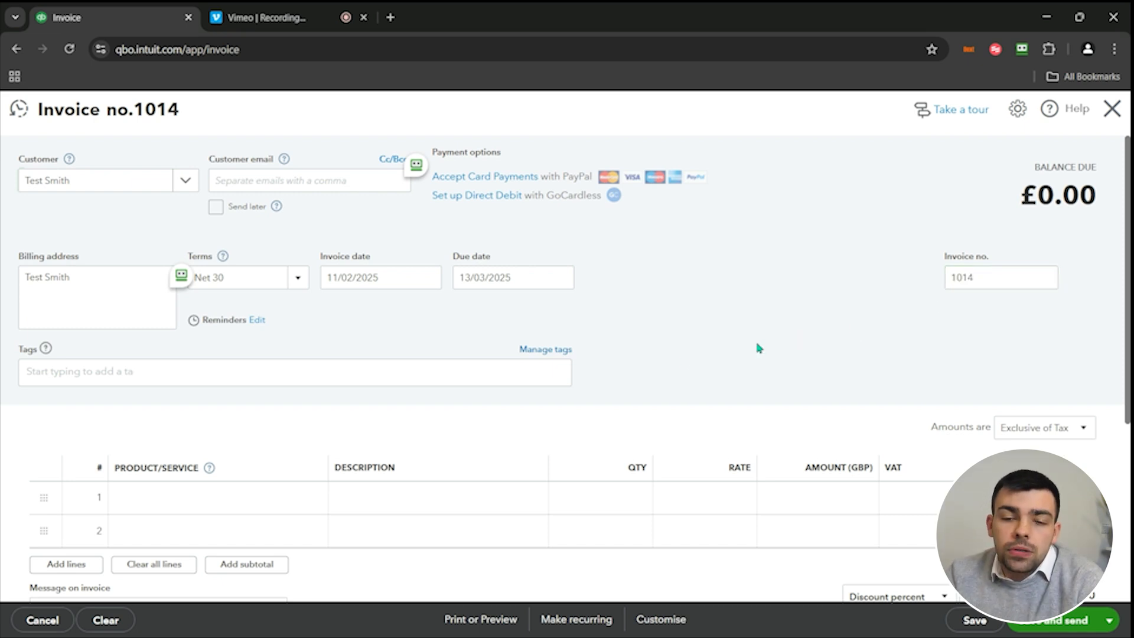
Step: Look through the existing products and services available for the invoice's first line
scroll(685, 362, down, 2)
scroll(684, 362, down, 3)
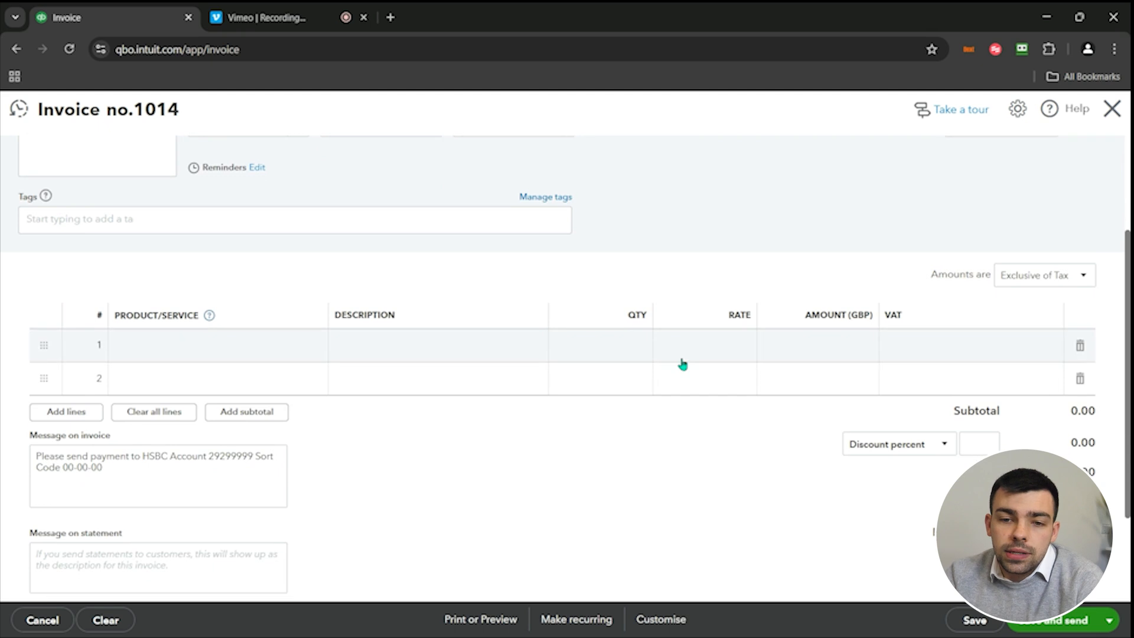
scroll(683, 364, down, 1)
scroll(683, 364, up, 1)
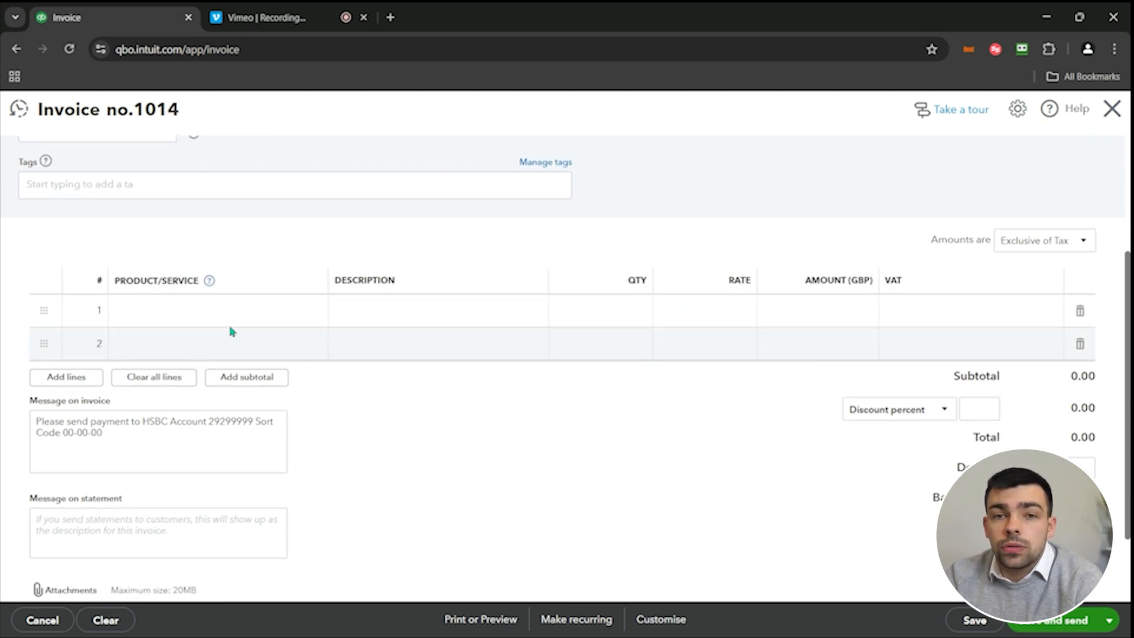
click(219, 306)
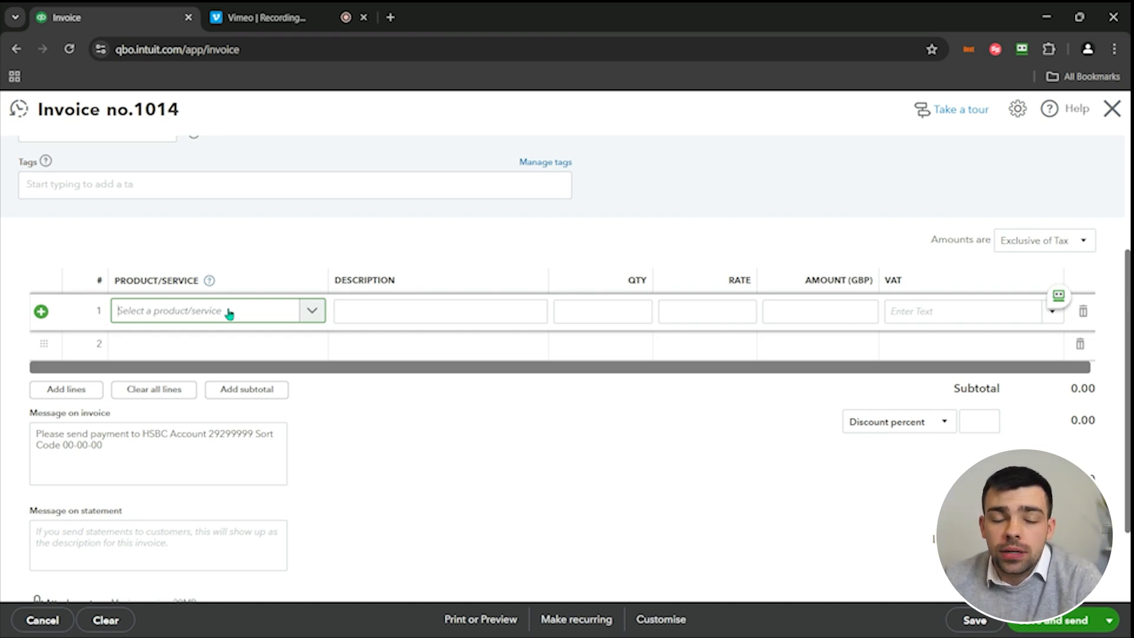
scroll(248, 342, up, 1)
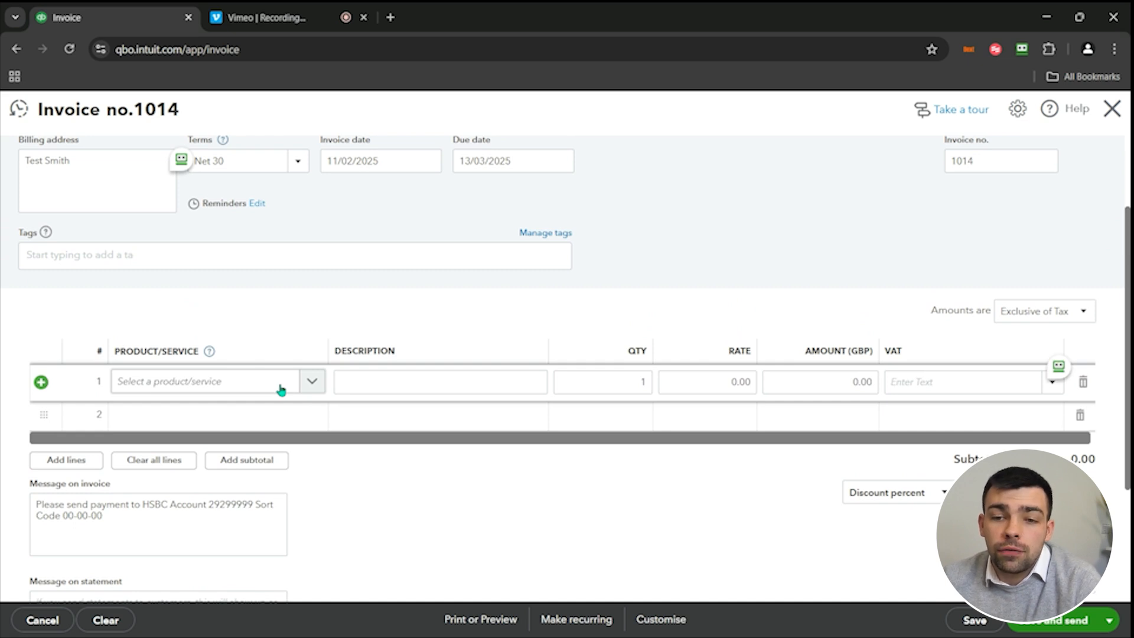
click(280, 390)
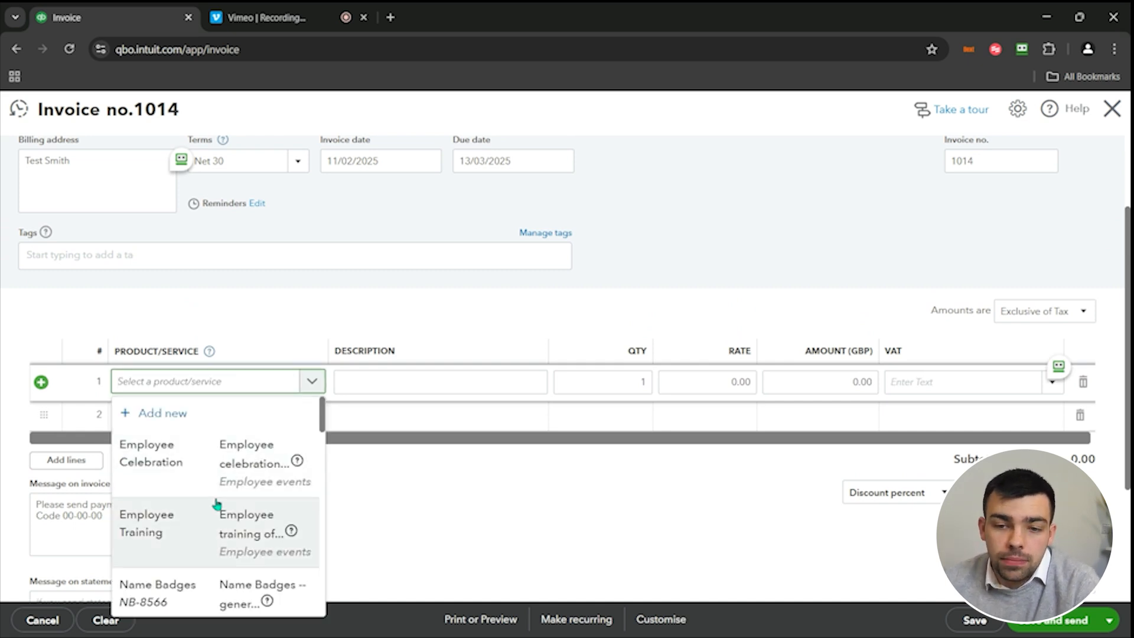
scroll(219, 514, down, 3)
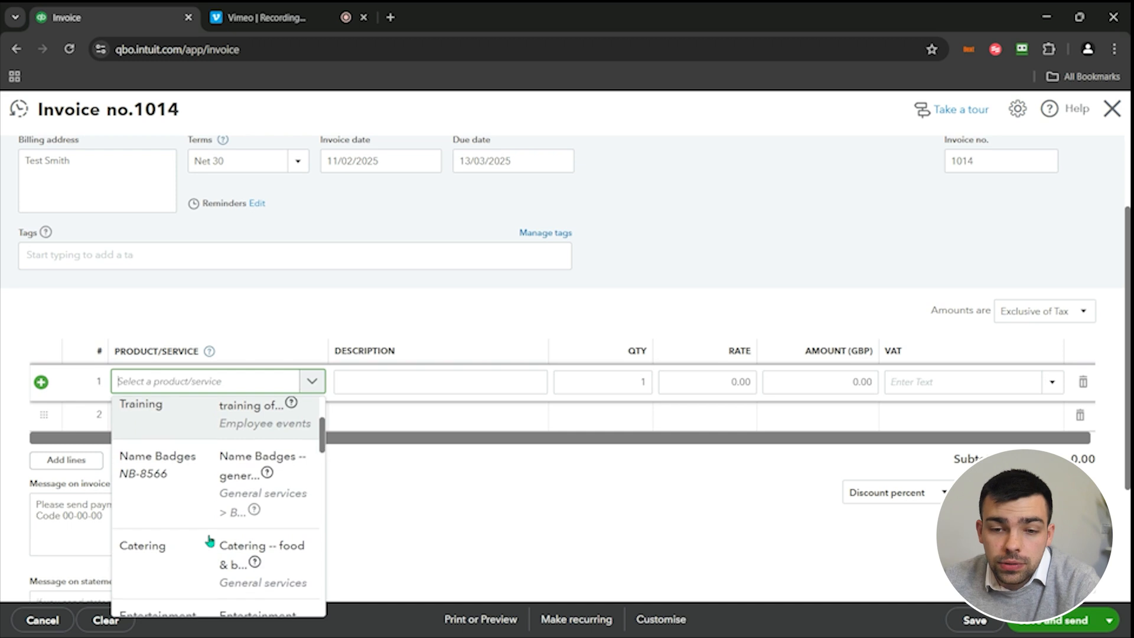
scroll(209, 540, up, 3)
scroll(210, 541, up, 1)
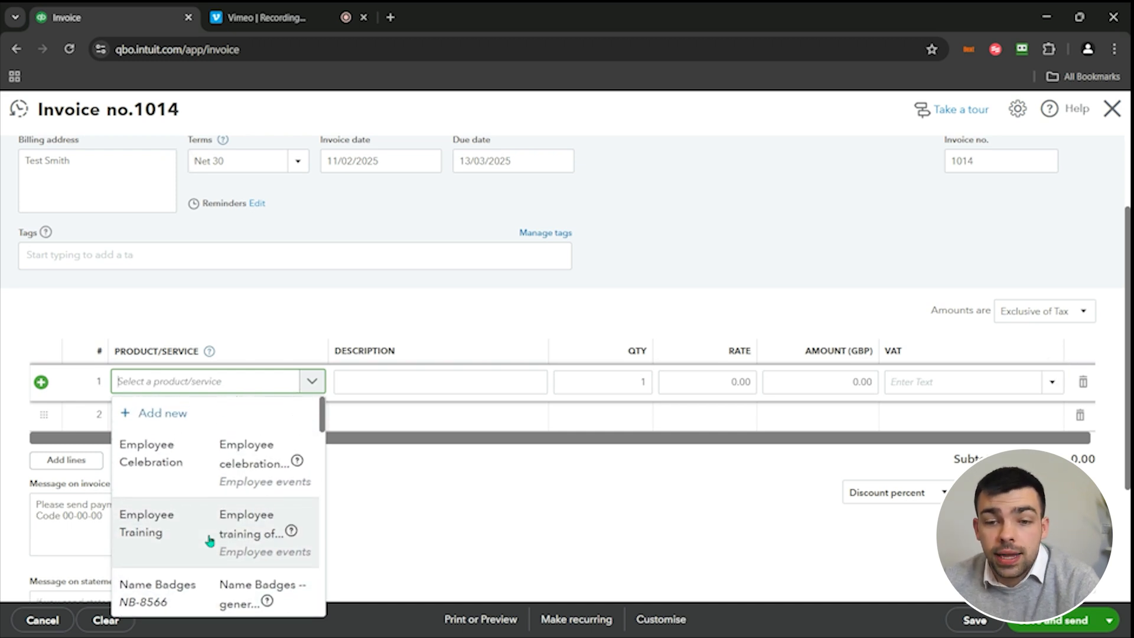
scroll(210, 540, down, 1)
scroll(209, 540, up, 1)
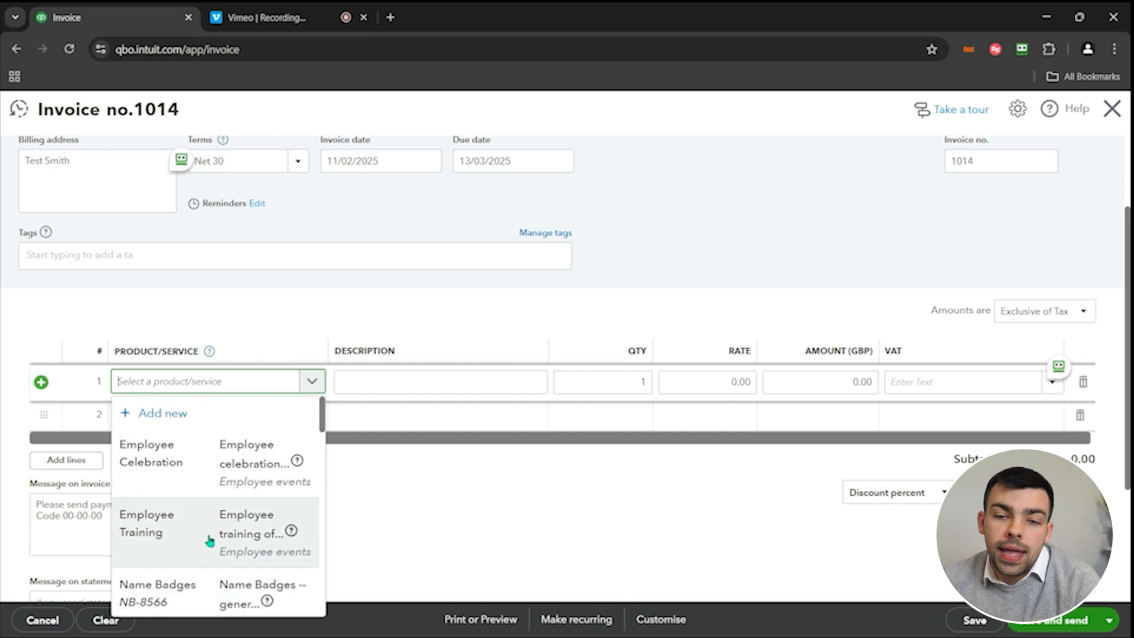
Step: Add a new service item named Soil from the invoice line, leaving its service code and category blank
click(214, 420)
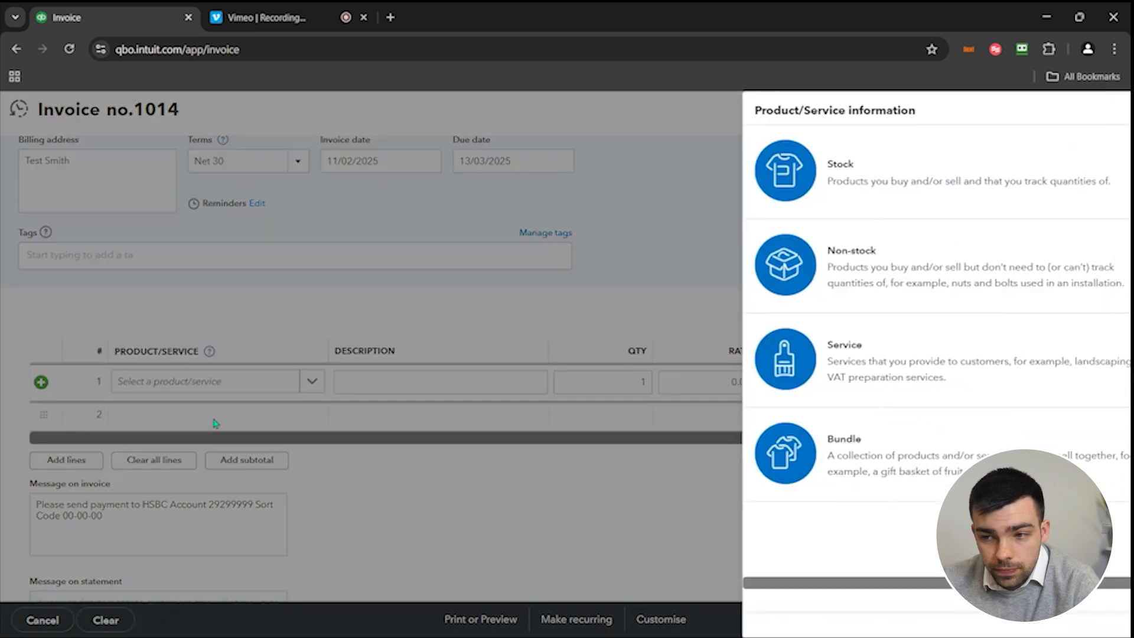
click(756, 347)
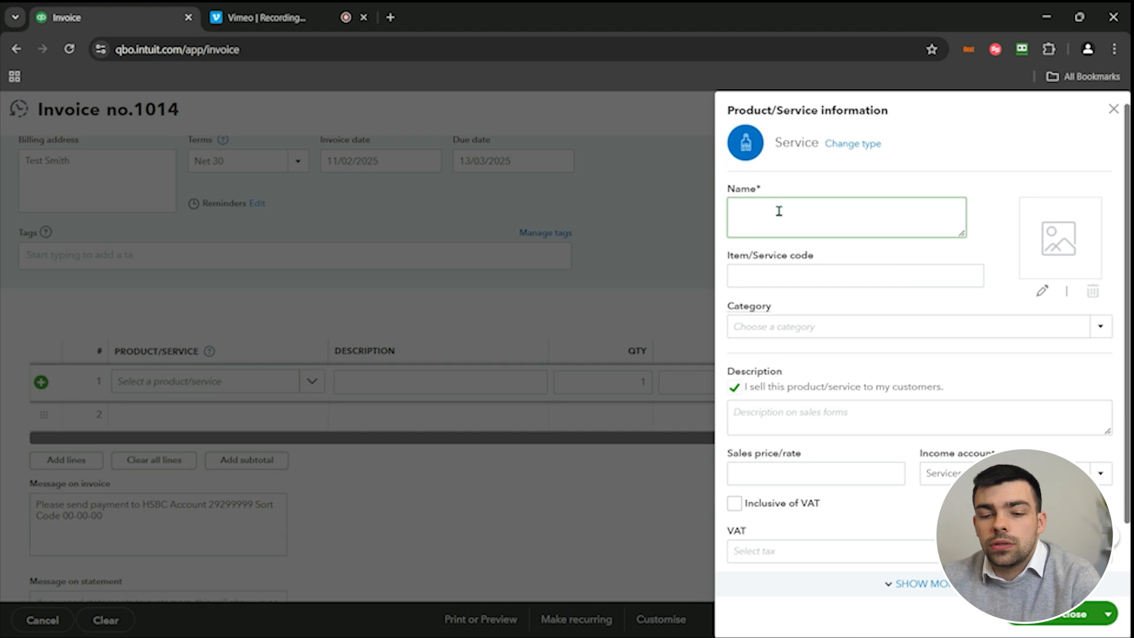
text(Soil)
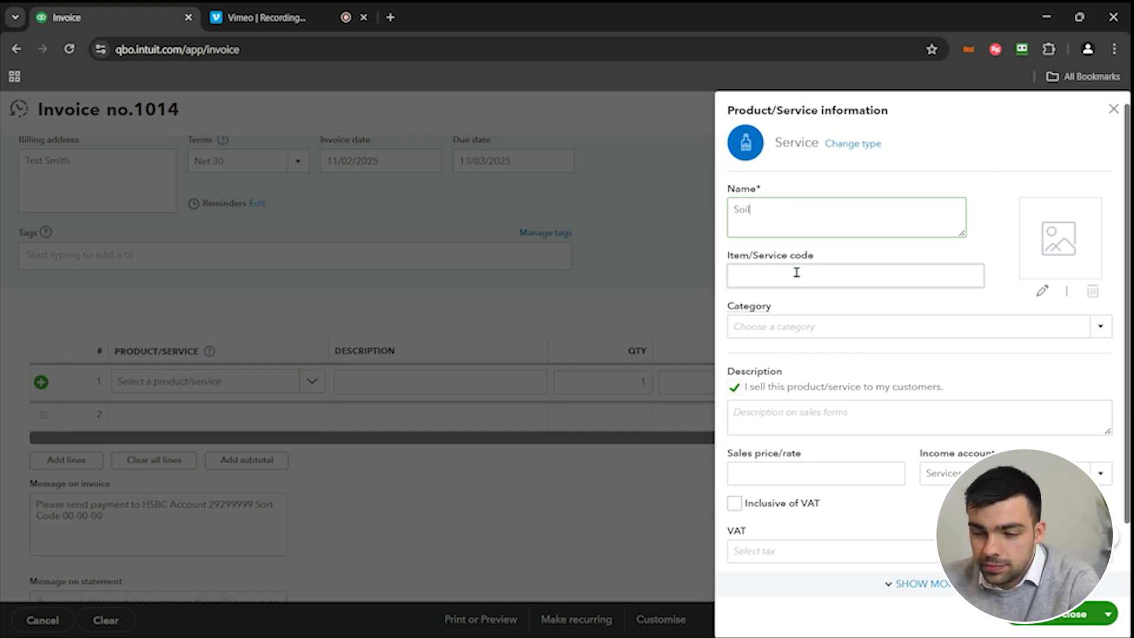
click(825, 273)
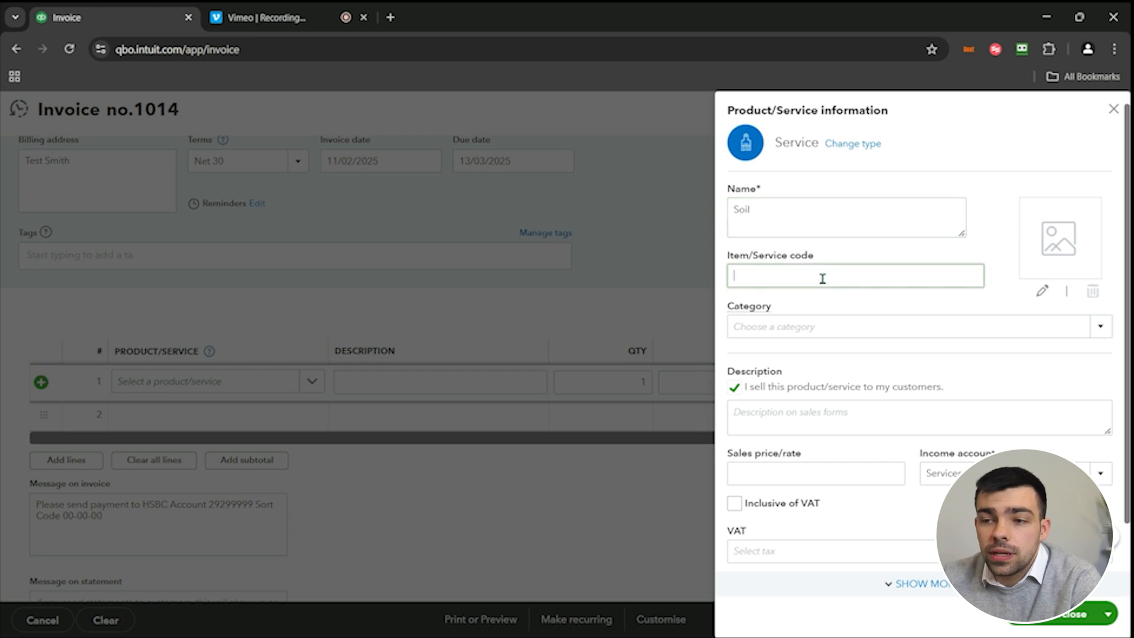
click(823, 328)
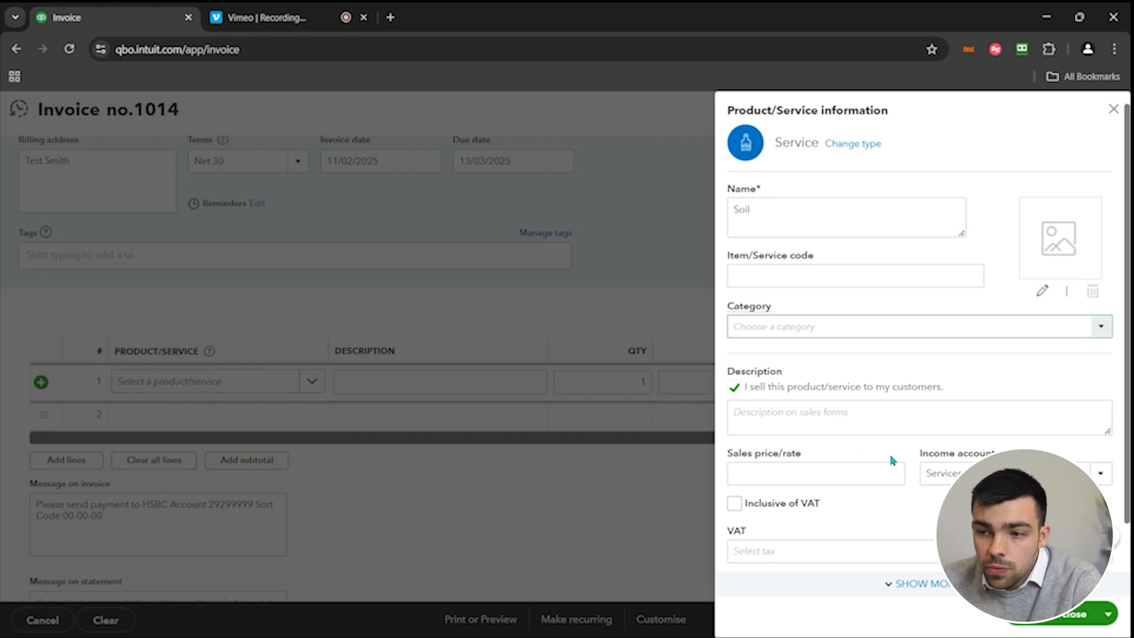
scroll(873, 428, down, 2)
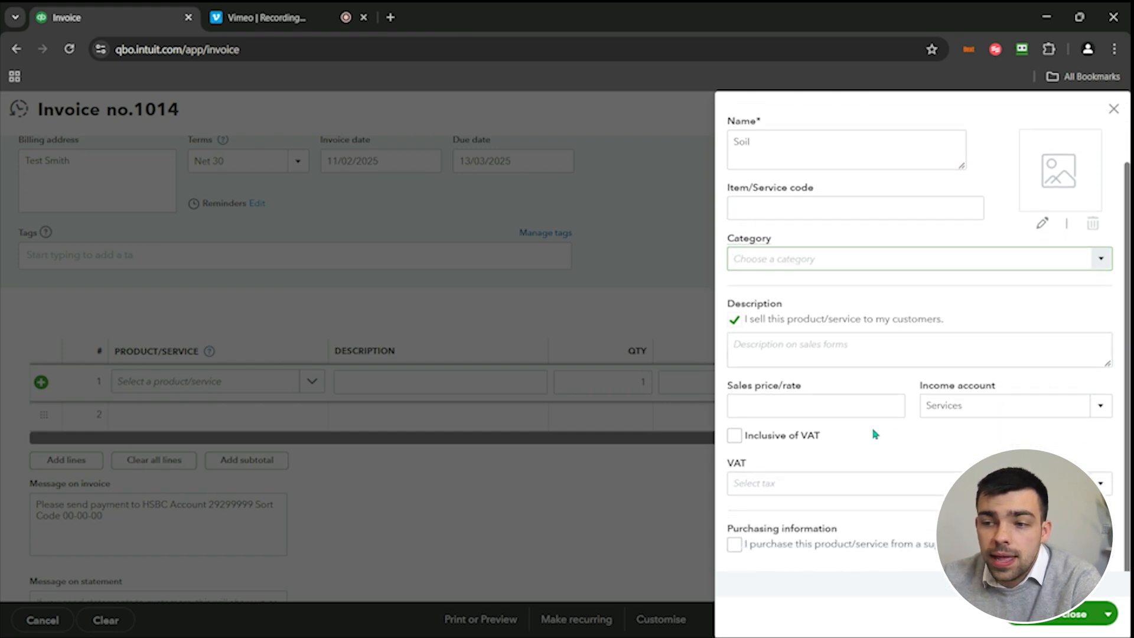
Step: Review the income account options for the Soil item, choose Services, and save the item
click(995, 400)
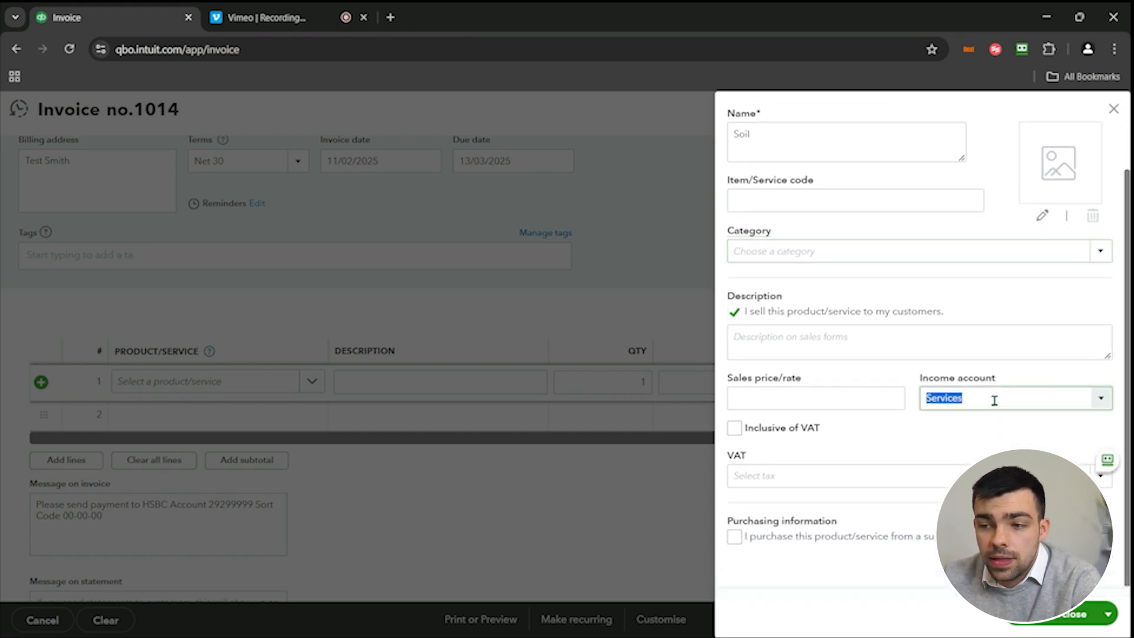
key(BackSpace)
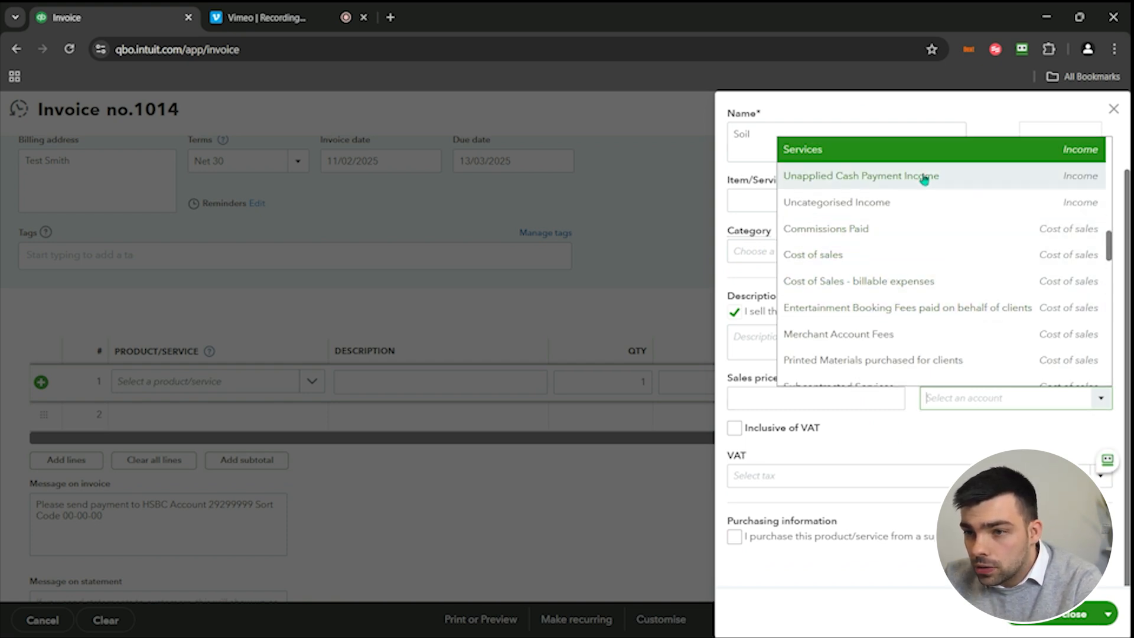
click(880, 154)
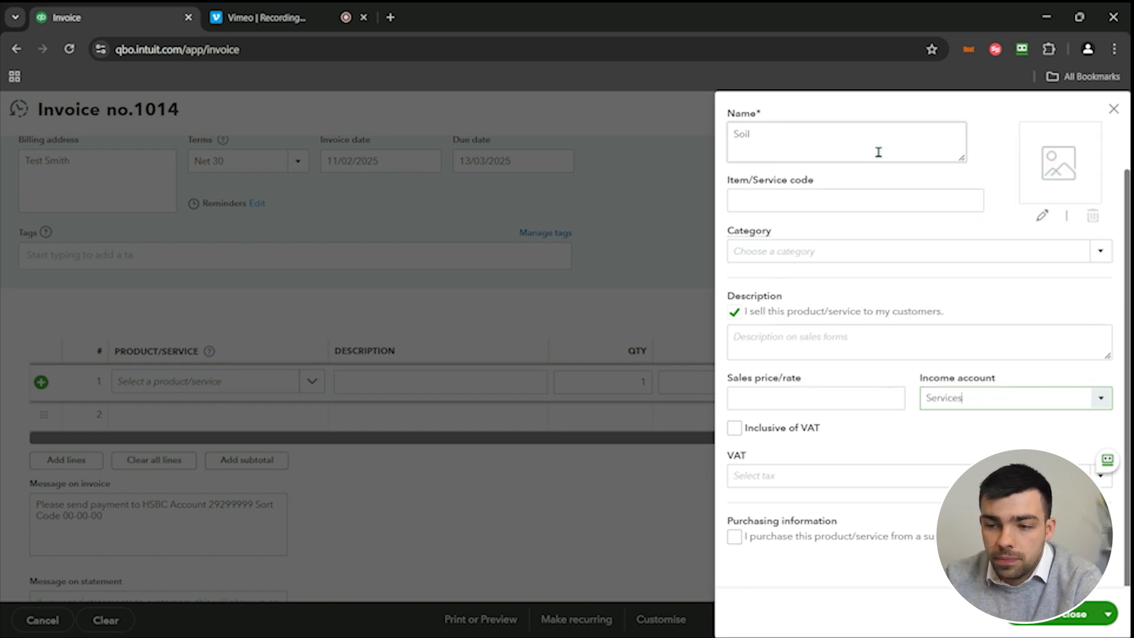
click(1063, 620)
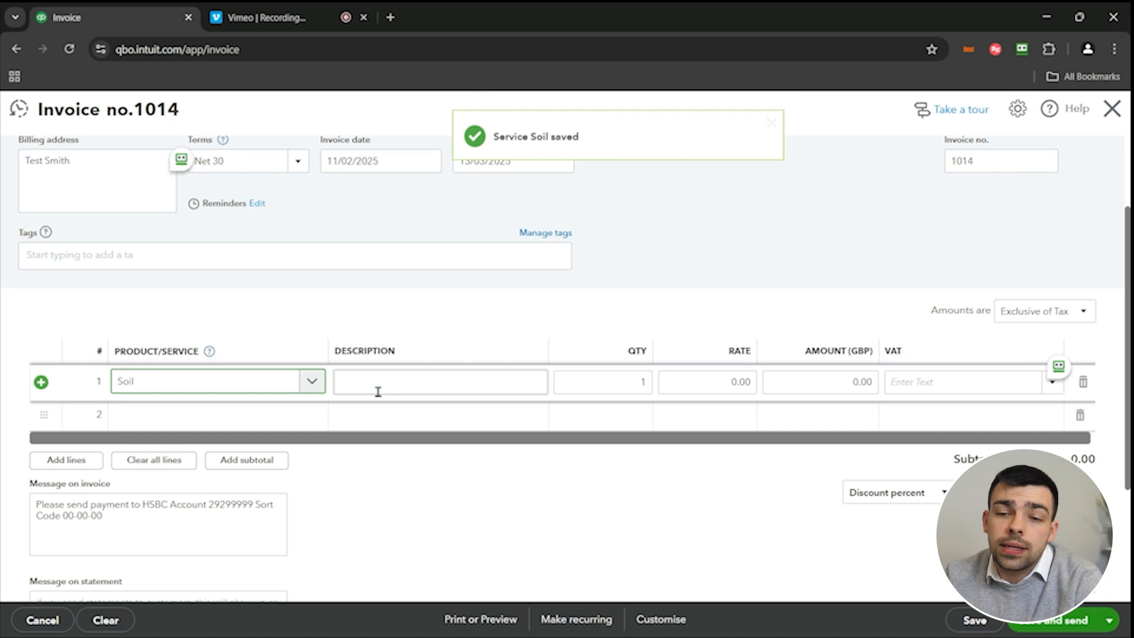
Step: Complete the Soil invoice line with the description Soil, a quantity of 10 and a rate of 5
click(403, 380)
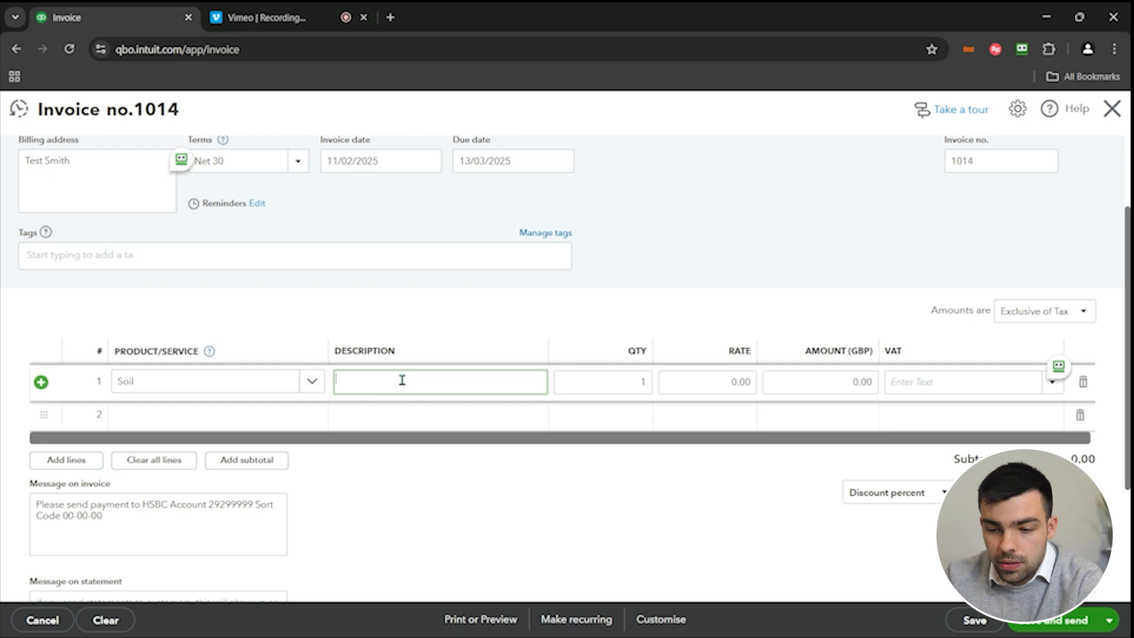
text(Soil)
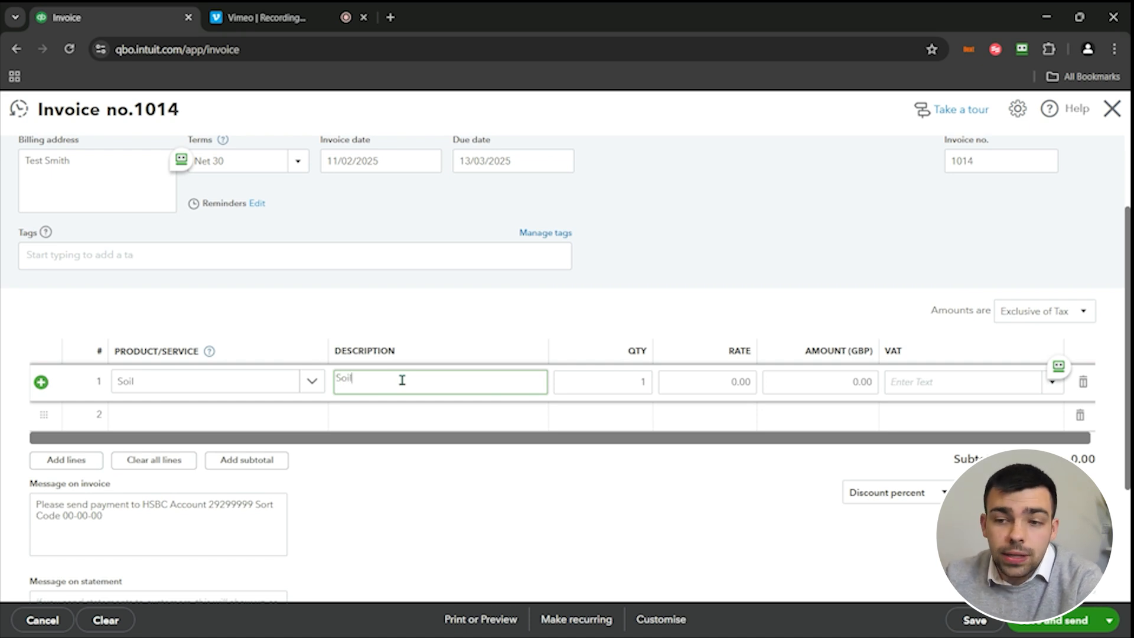
click(605, 379)
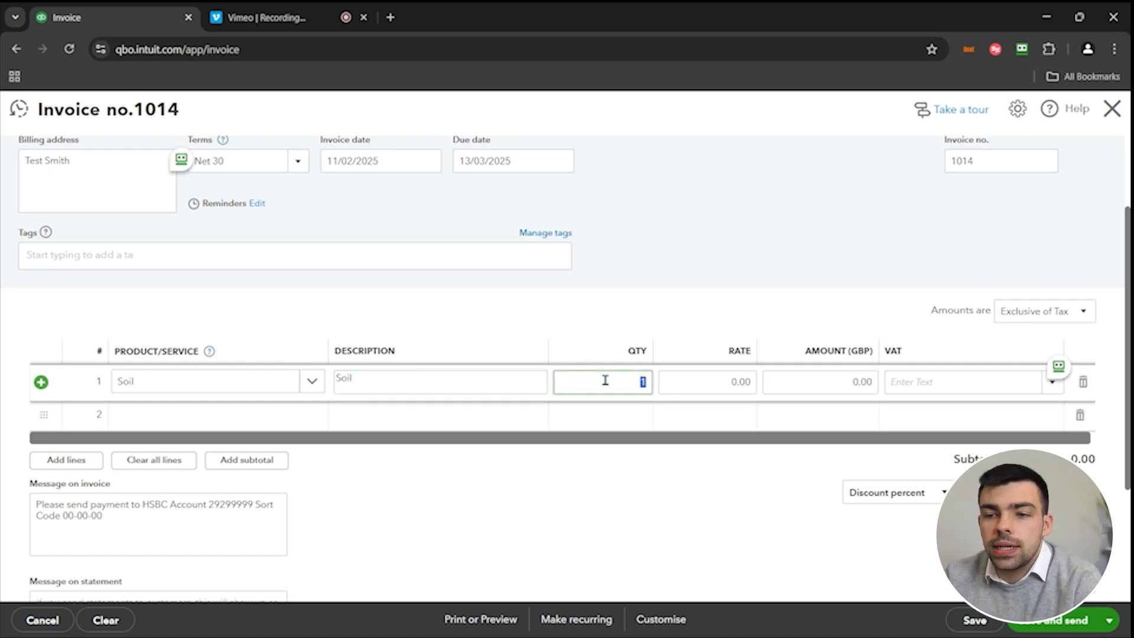
text(10)
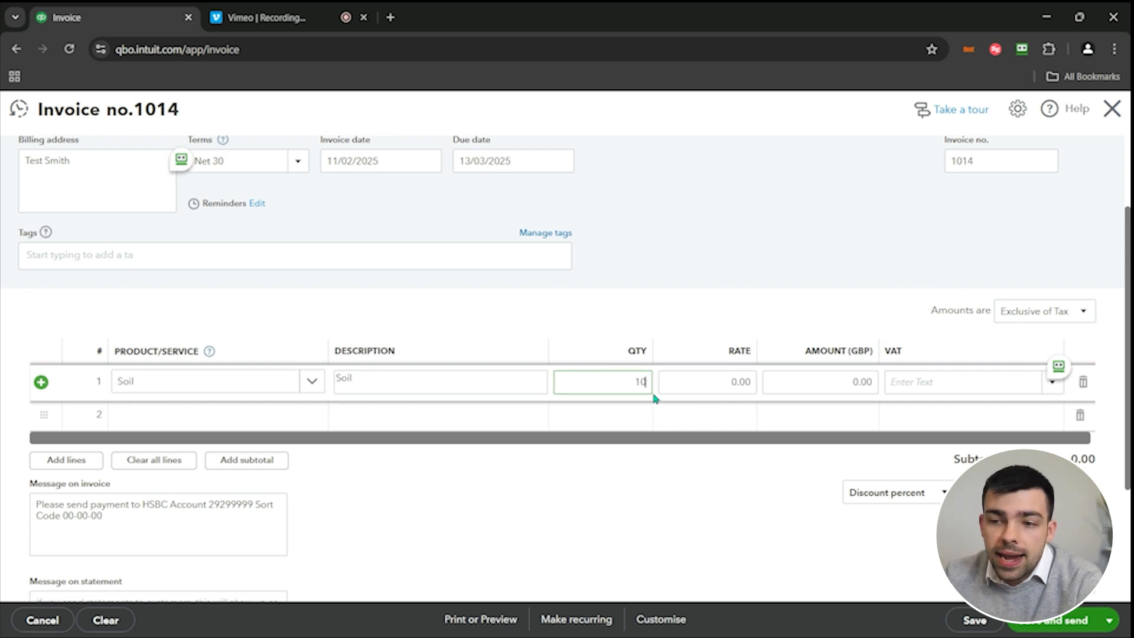
click(683, 385)
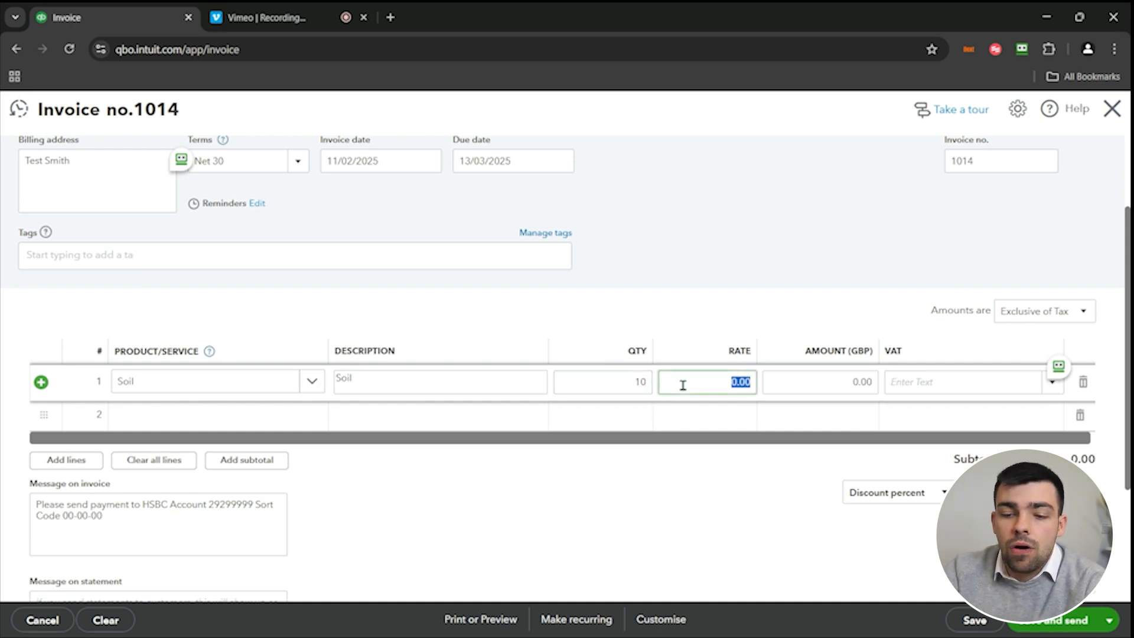
text(5)
click(806, 373)
right_click(795, 380)
click(755, 283)
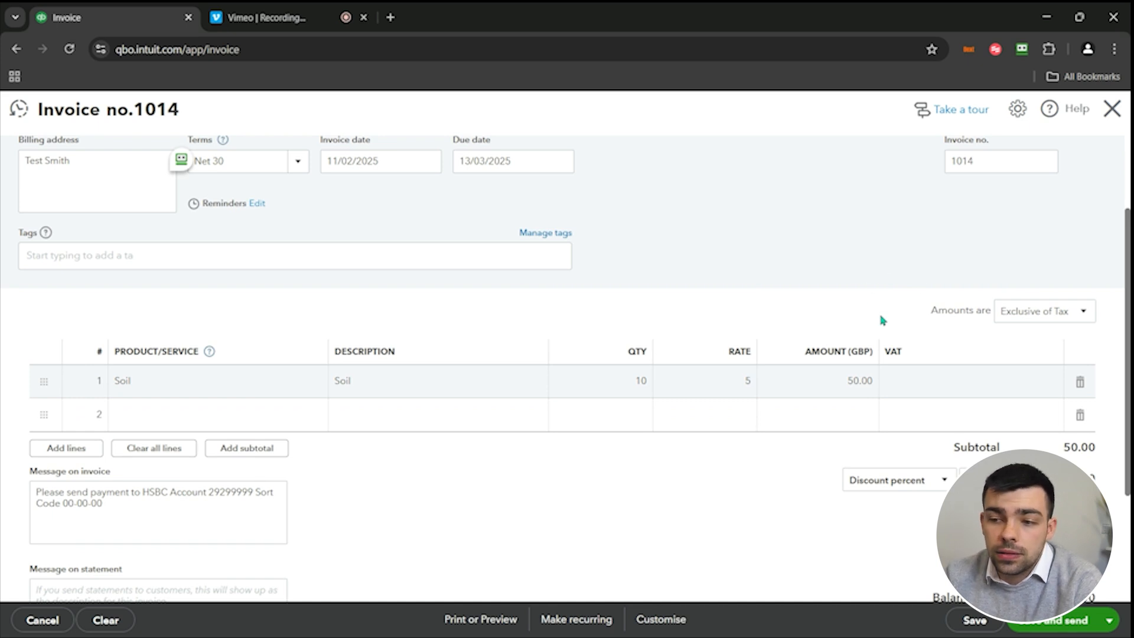
Step: Check the invoice's totals, message and attachment areas, then save and close the invoice
scroll(883, 320, down, 2)
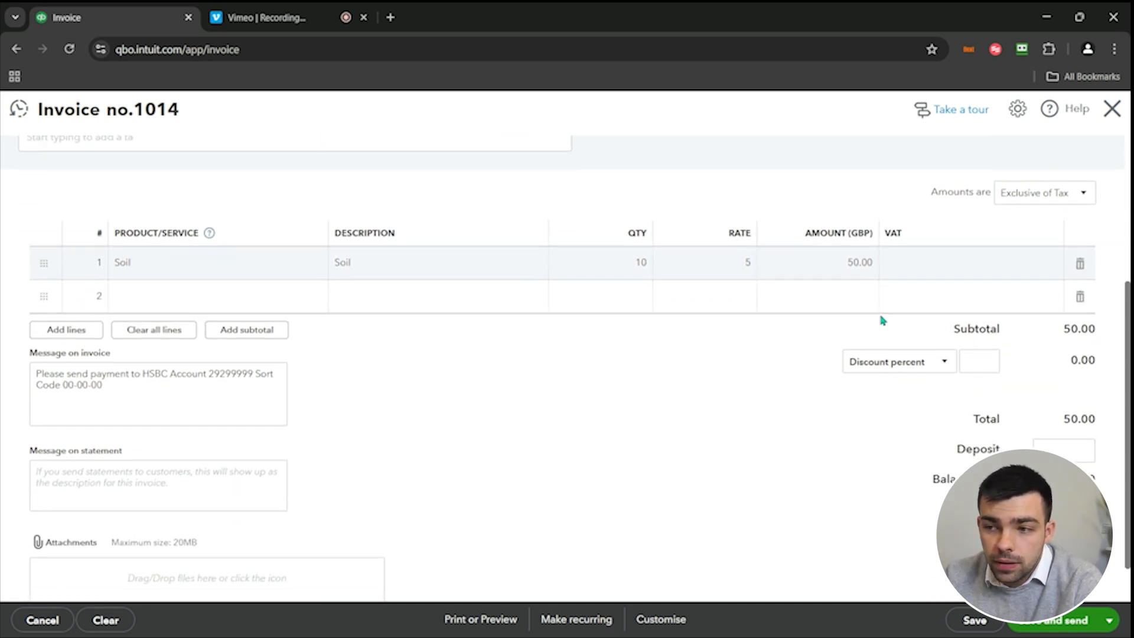
scroll(883, 320, down, 1)
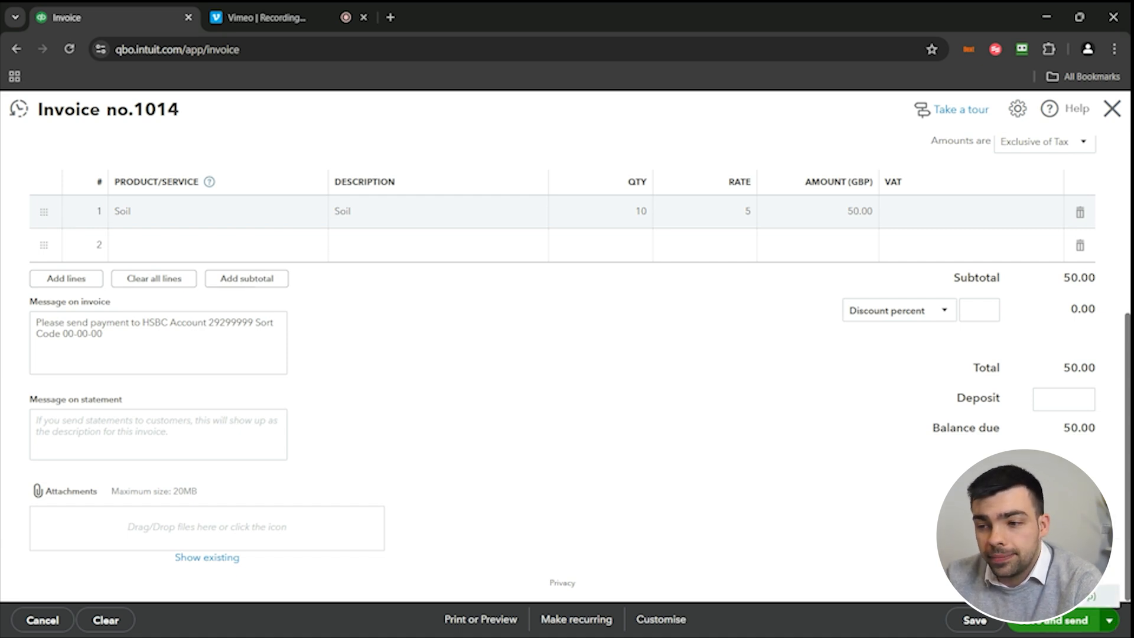
click(1071, 551)
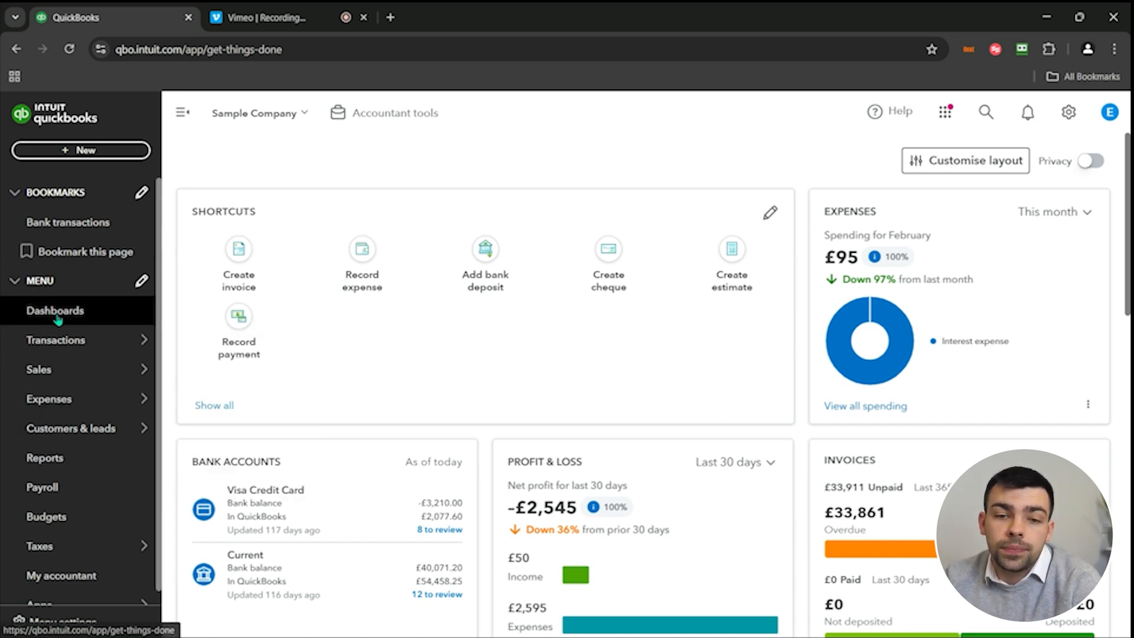
Step: Open the sales invoices list, view the blank invoice form started from it, and close the form
mouse_move(57, 371)
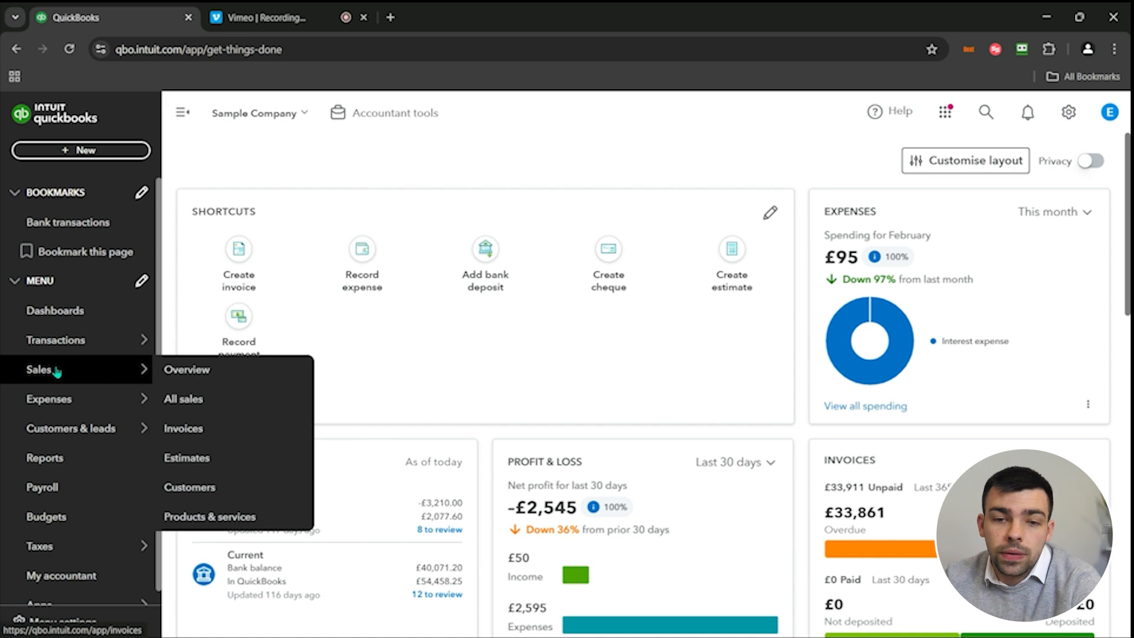
click(183, 429)
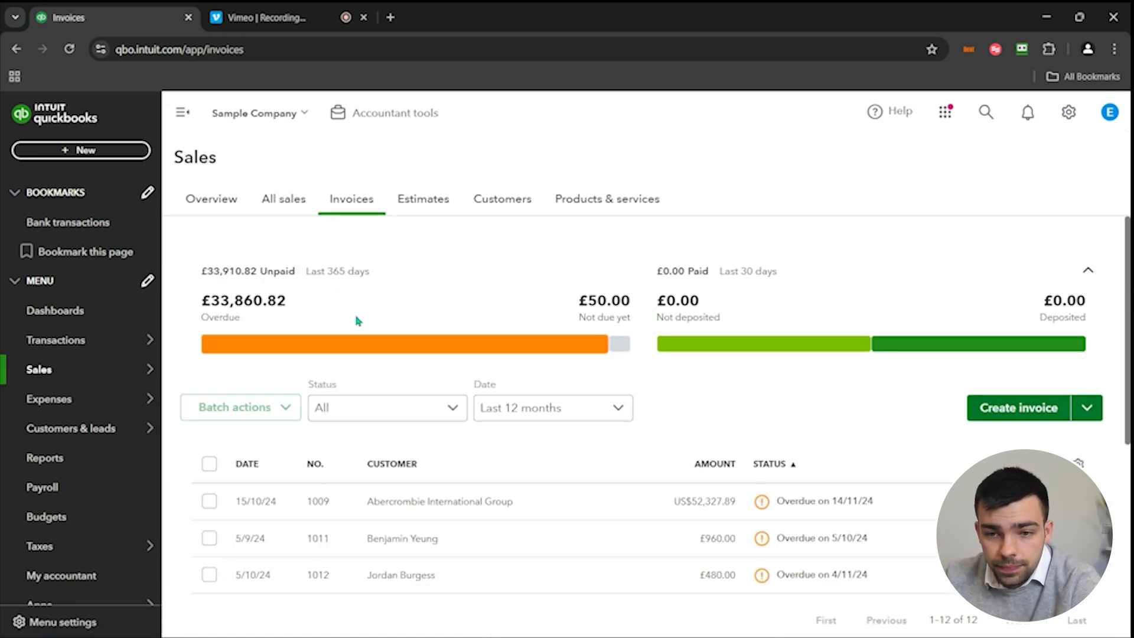
click(1013, 411)
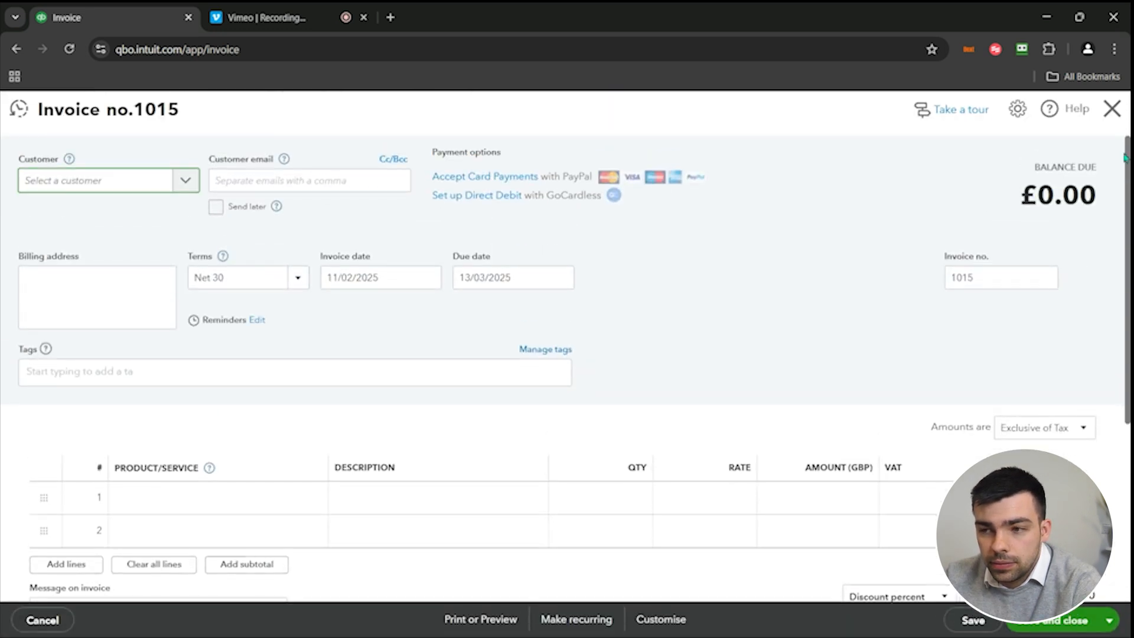
click(1109, 110)
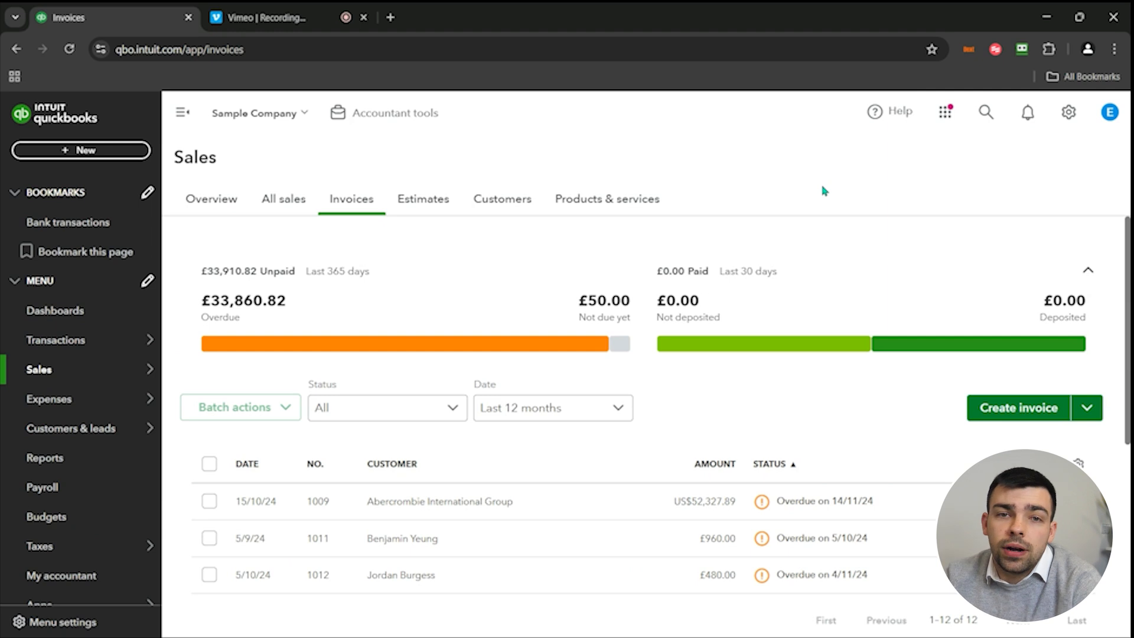
Step: Start a new supplier bill and open its list of existing suppliers
click(101, 153)
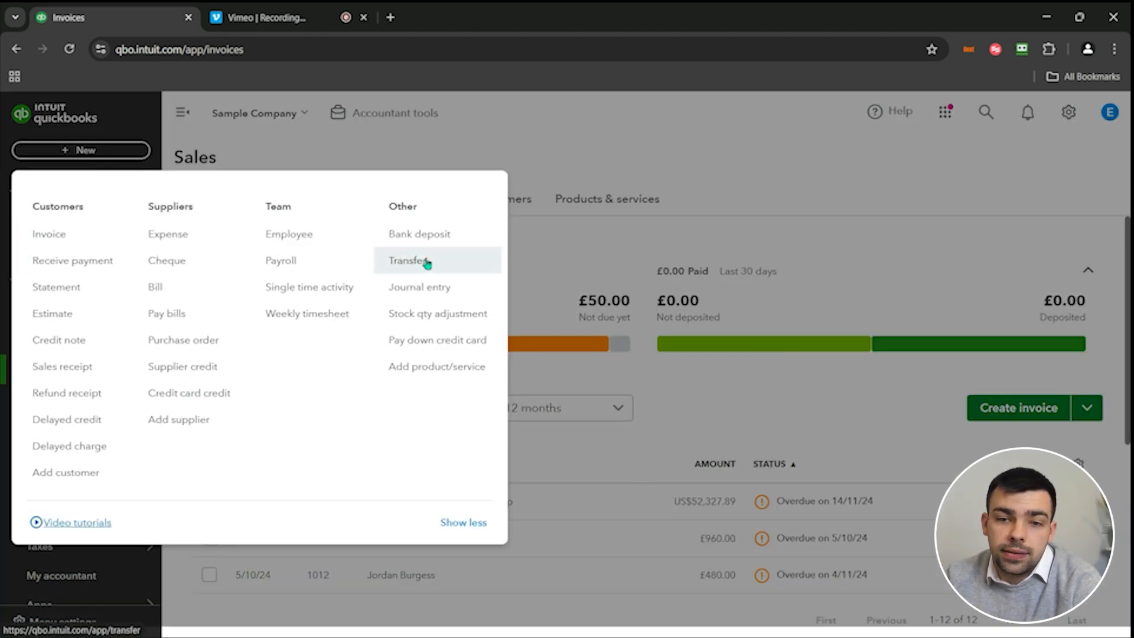
click(113, 155)
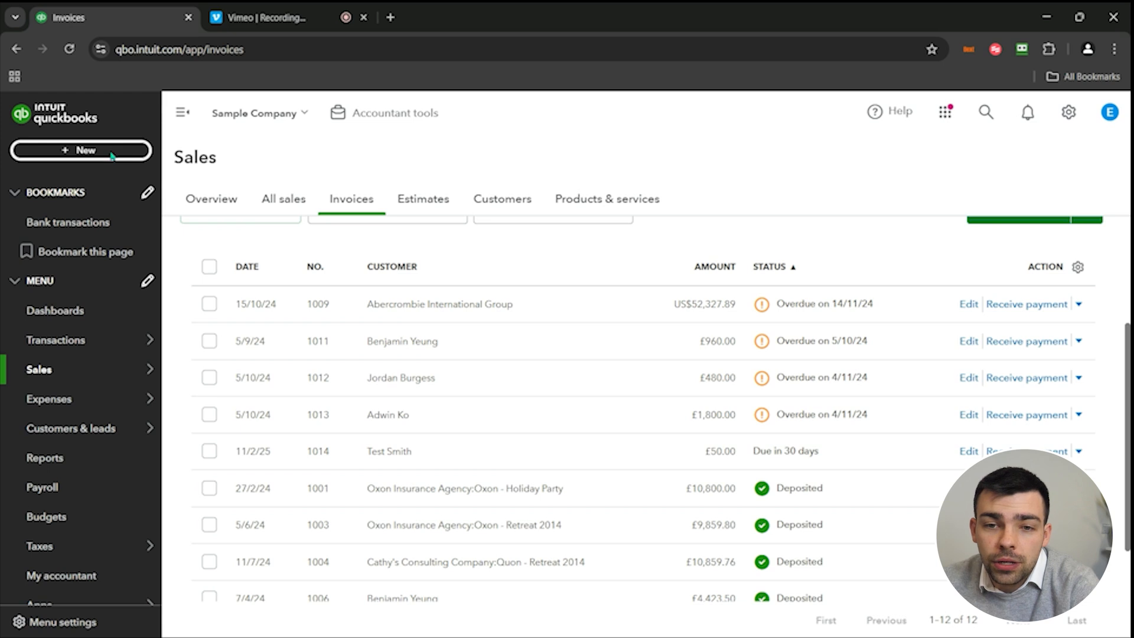
click(112, 155)
click(155, 286)
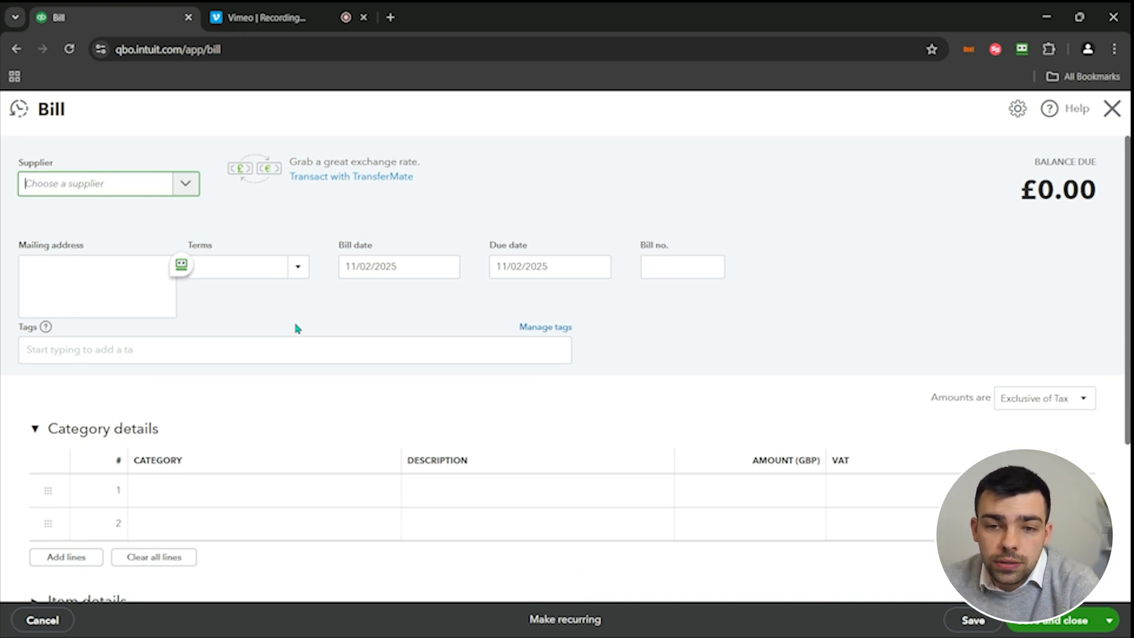
click(183, 186)
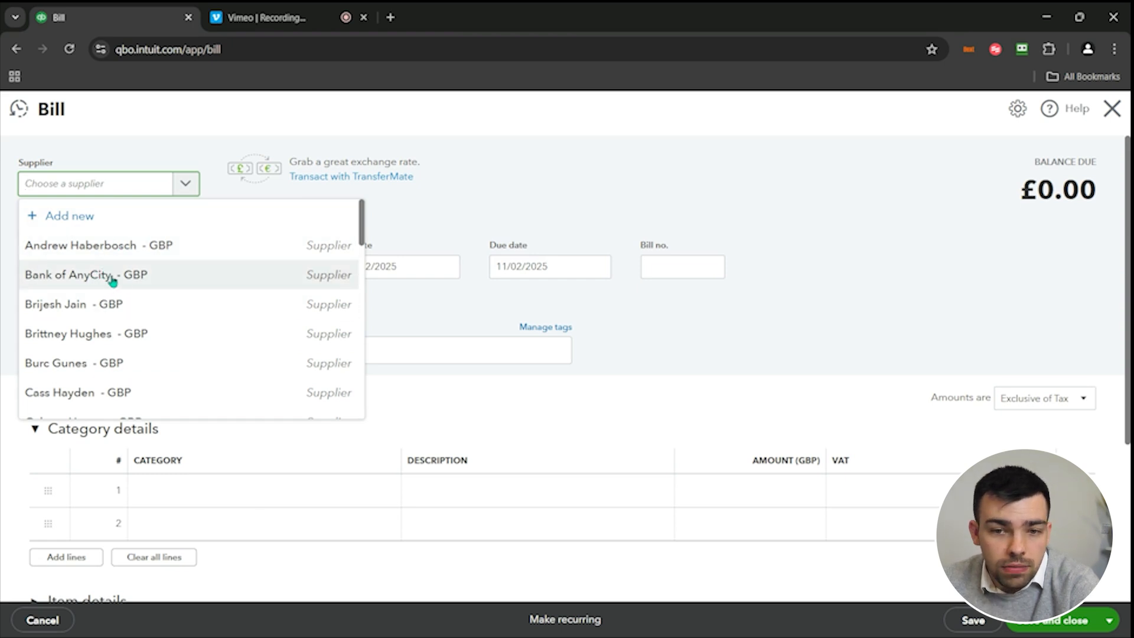
Step: Select Bank of AnyCity as the bill's supplier and set the payment terms to Net 30
click(154, 278)
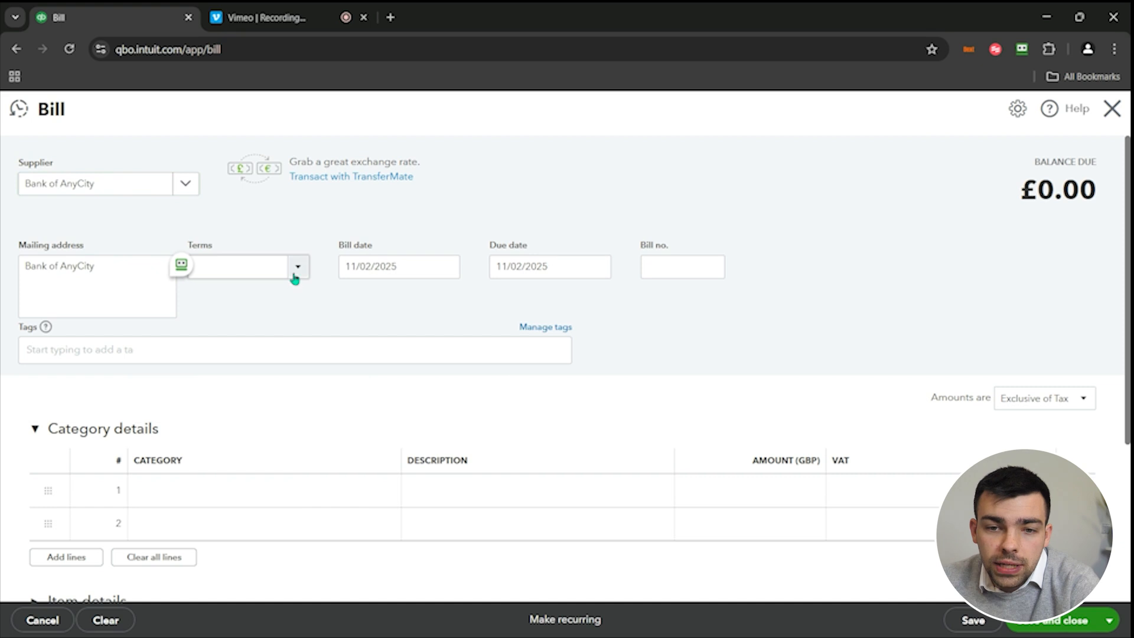
click(140, 275)
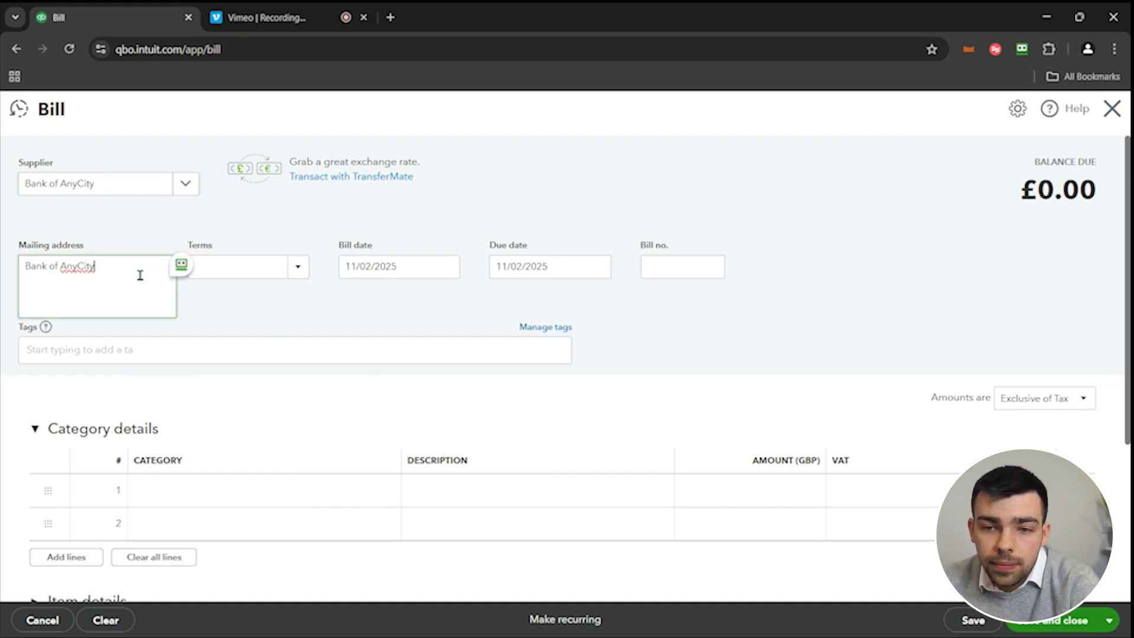
click(297, 283)
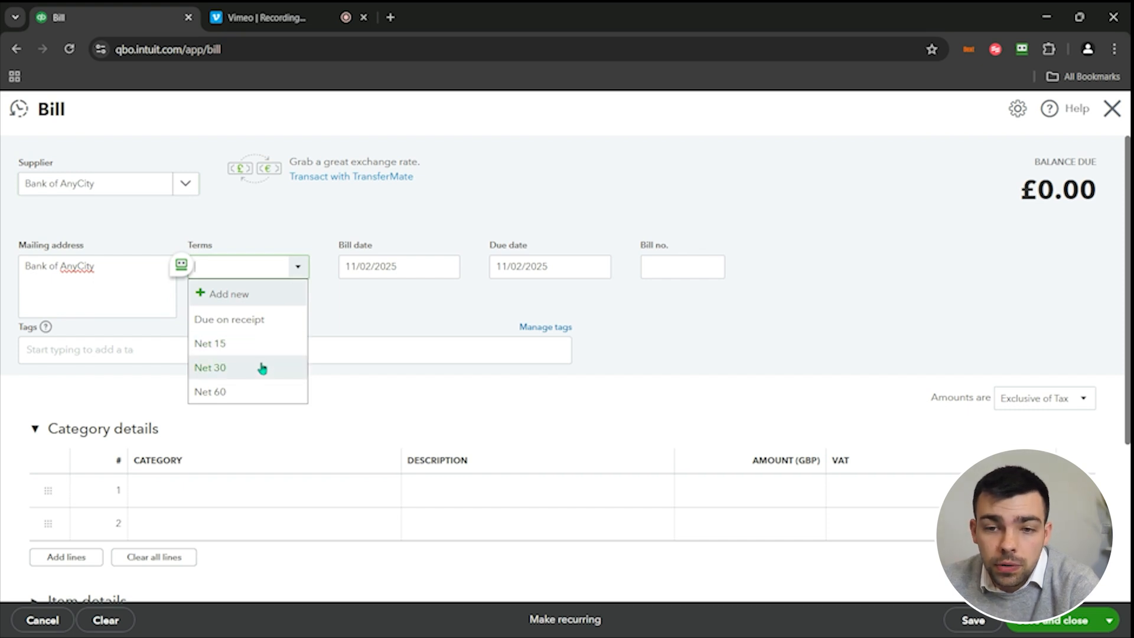
click(262, 368)
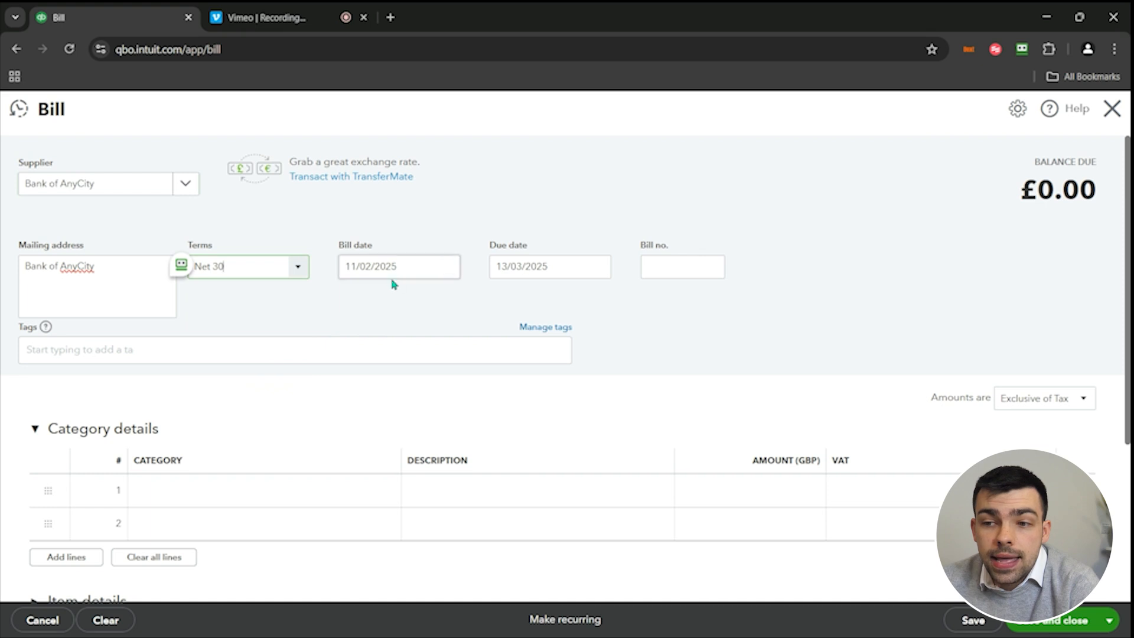
click(425, 264)
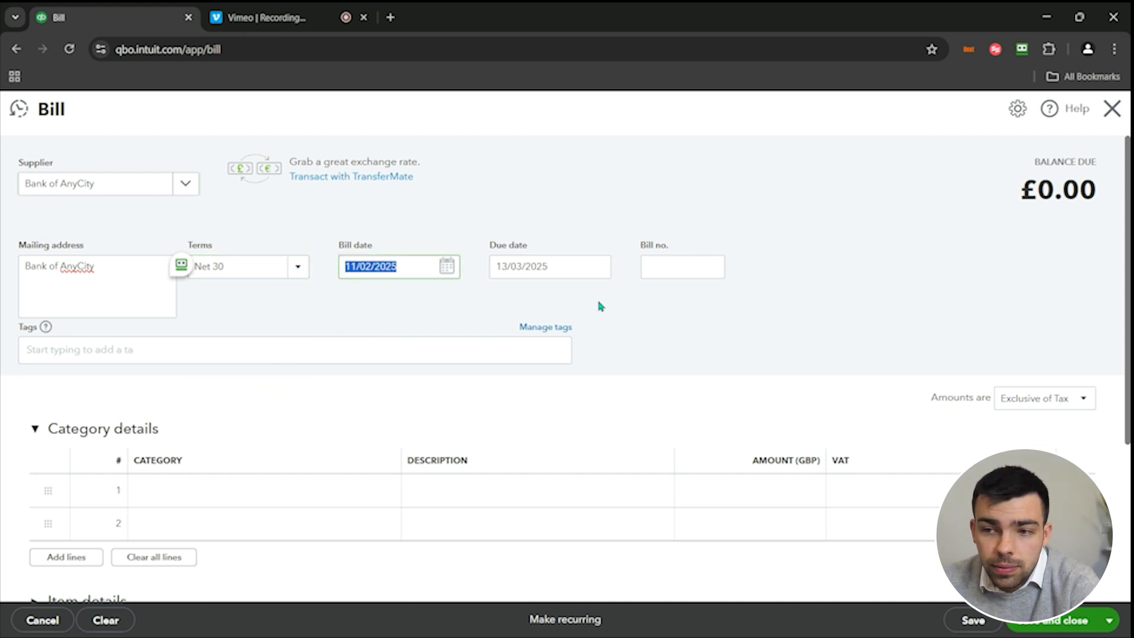
click(670, 267)
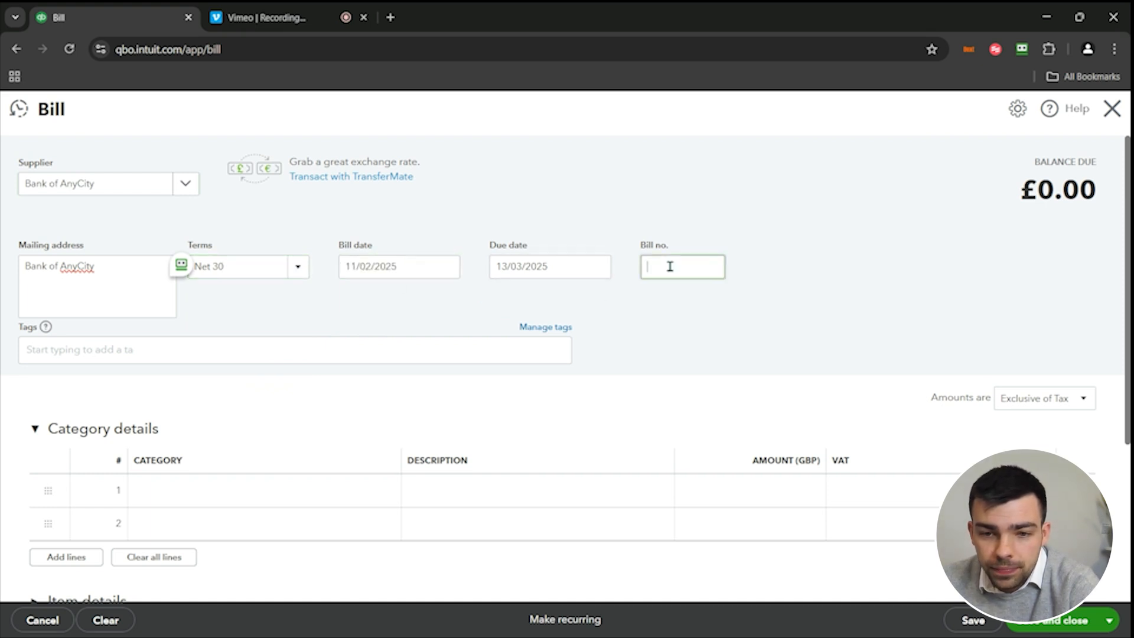
Step: Assign the Insurance Expense category to the first line of the bill's category details
scroll(565, 328, down, 1)
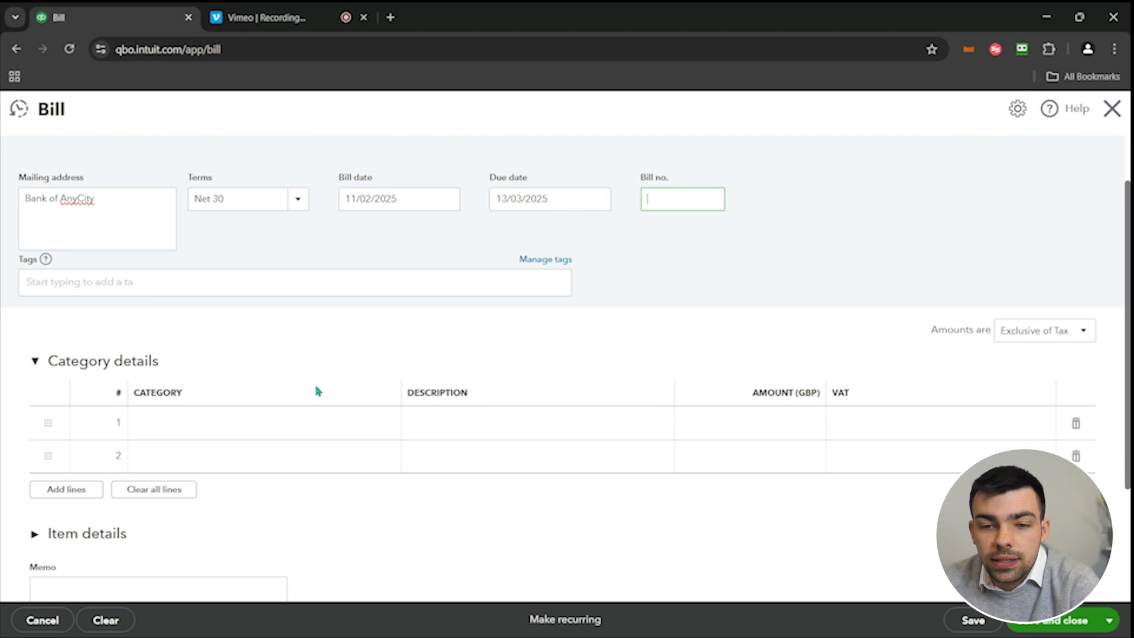
click(234, 426)
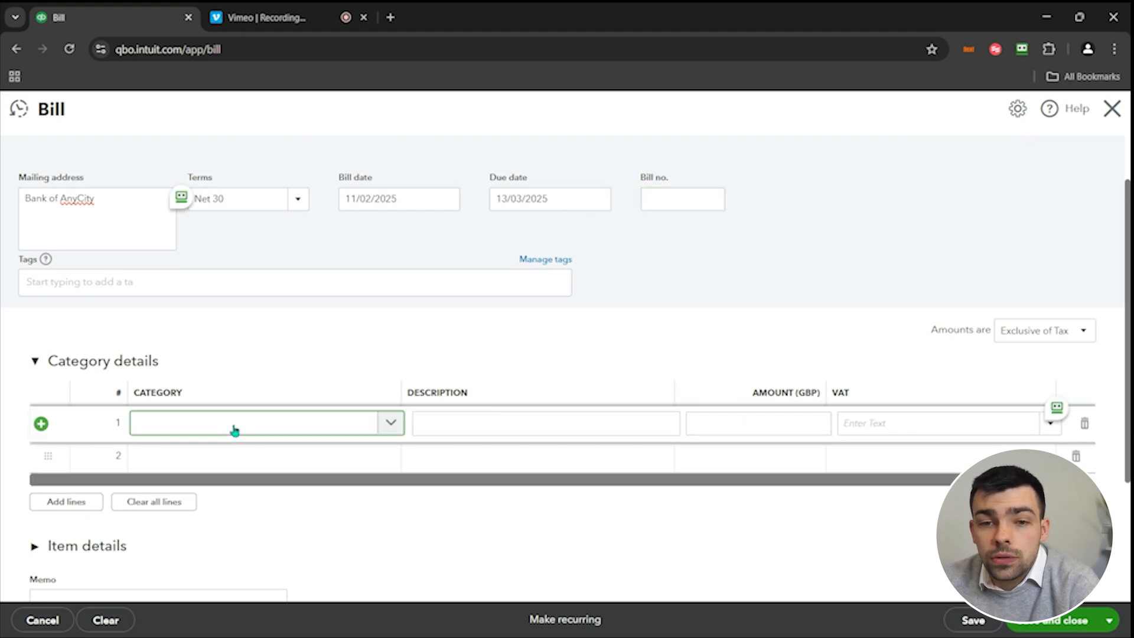
click(234, 430)
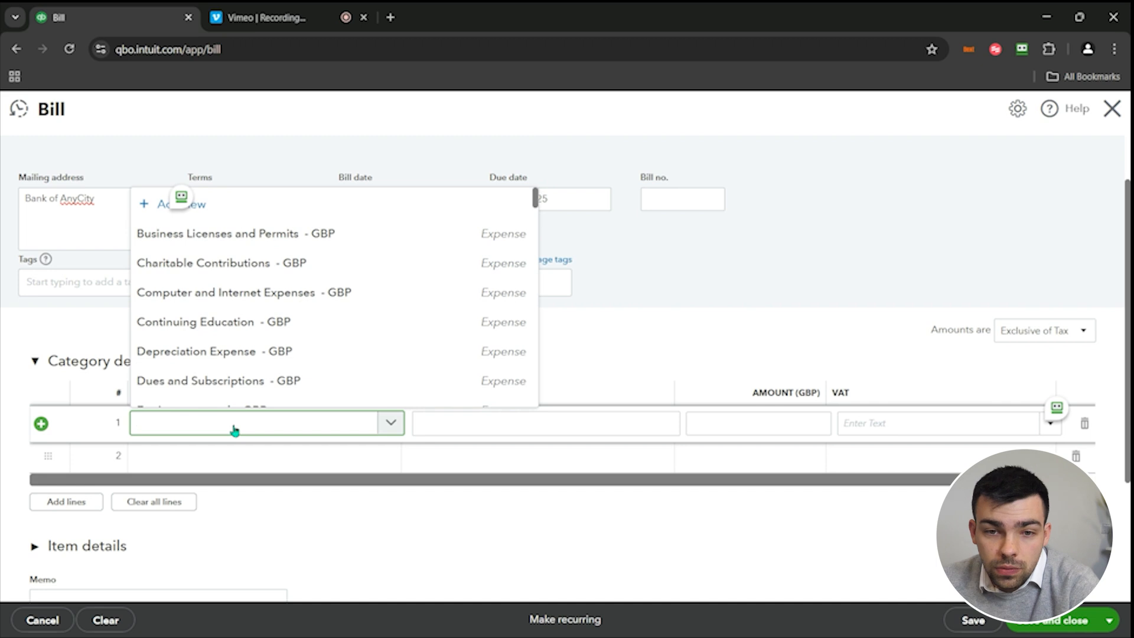
scroll(338, 305, down, 3)
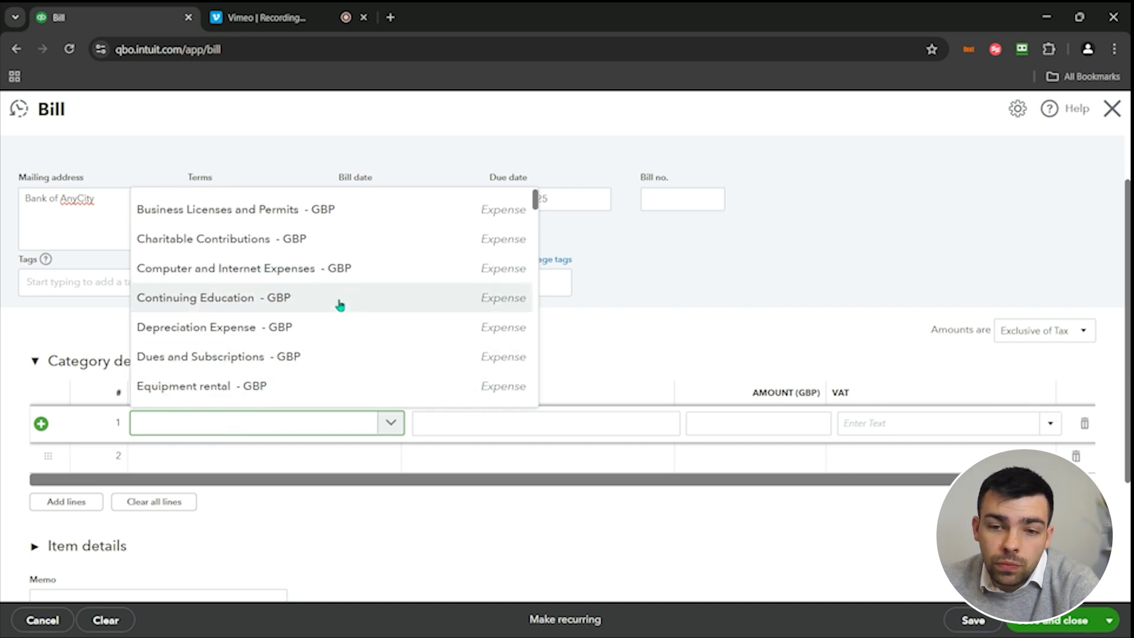
scroll(340, 304, down, 1)
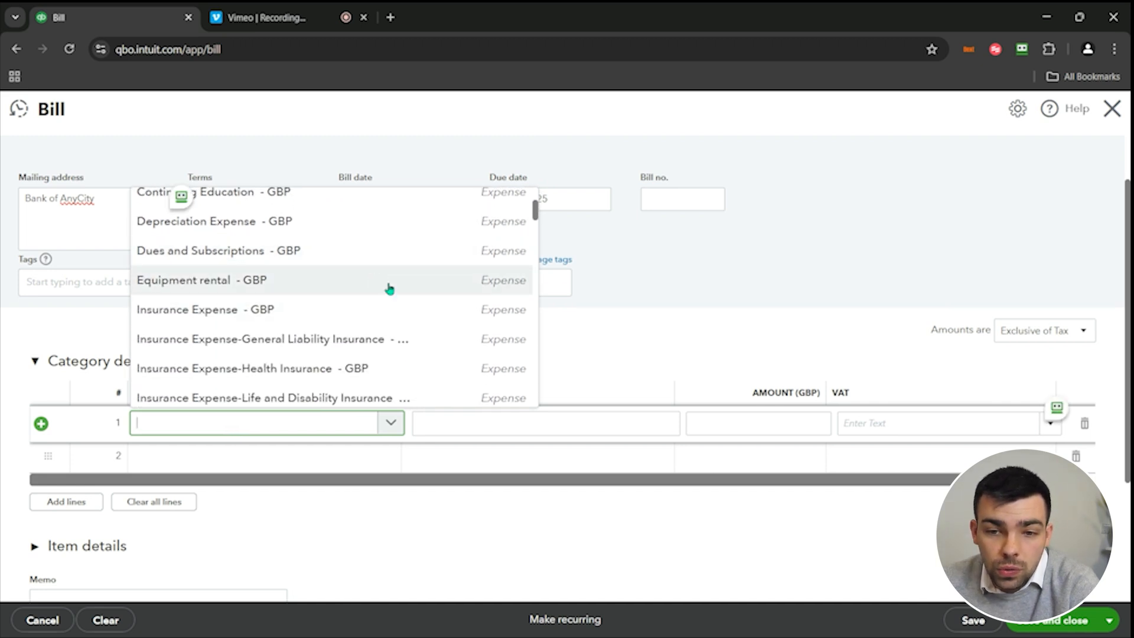
click(343, 314)
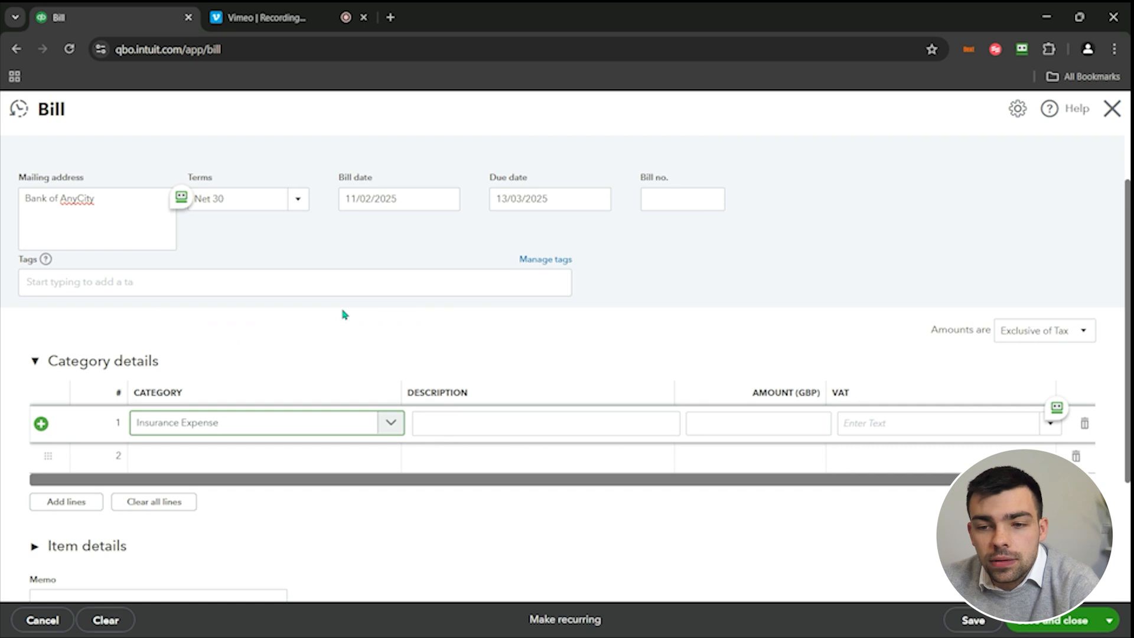
Step: Enter "Insurance for 10 months" as the description of the insurance line
click(451, 418)
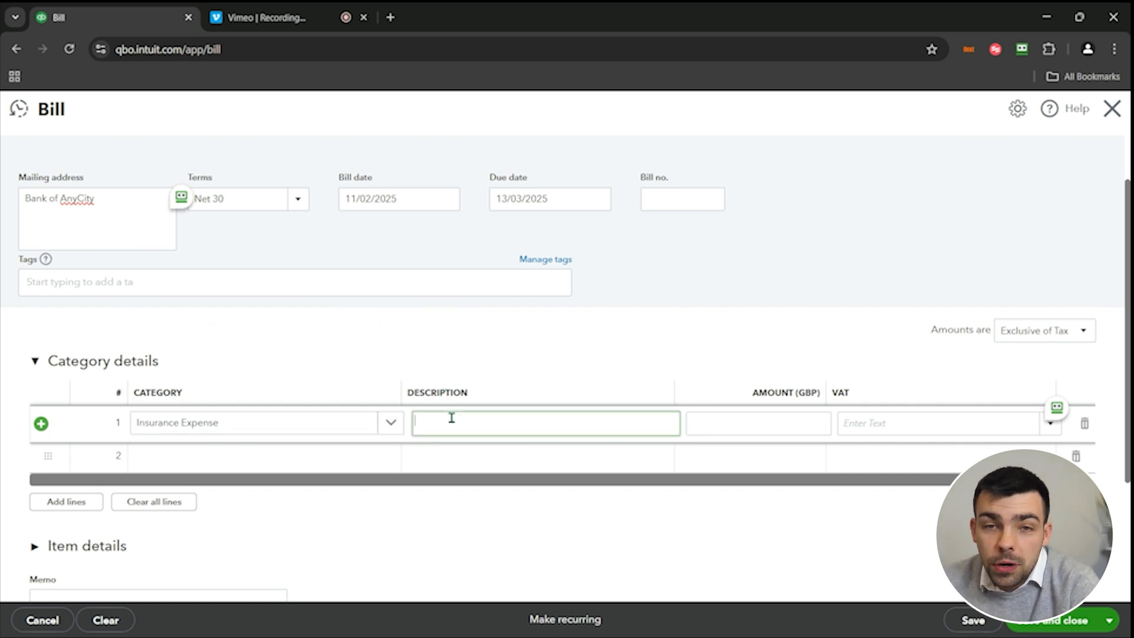
scroll(452, 418, up, 2)
scroll(452, 417, down, 1)
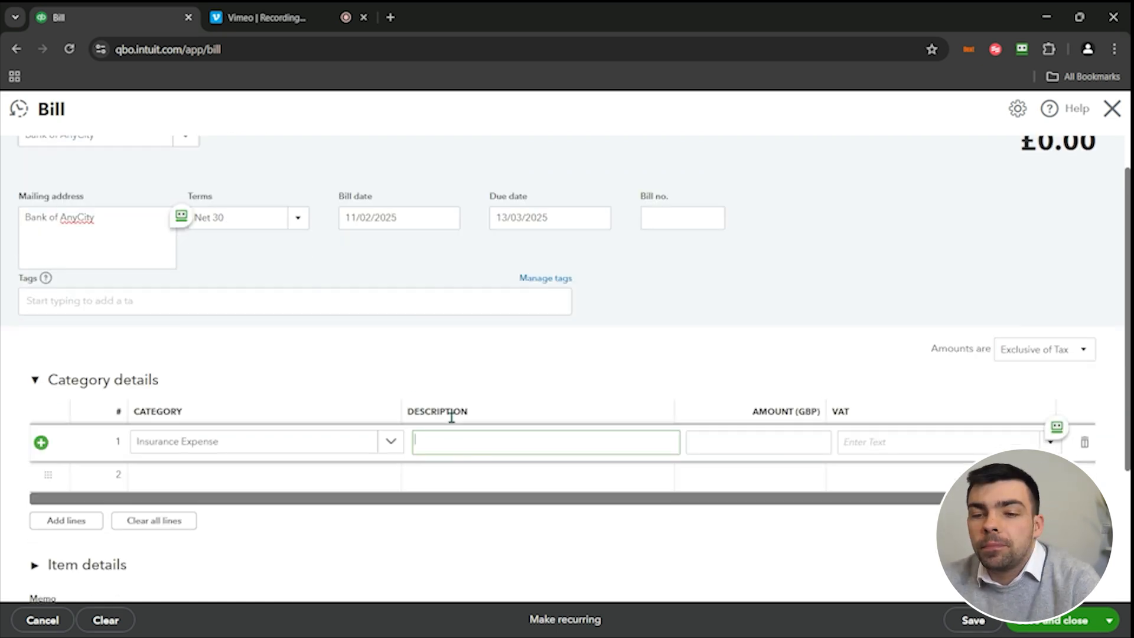
text(Insurance for 10 mo)
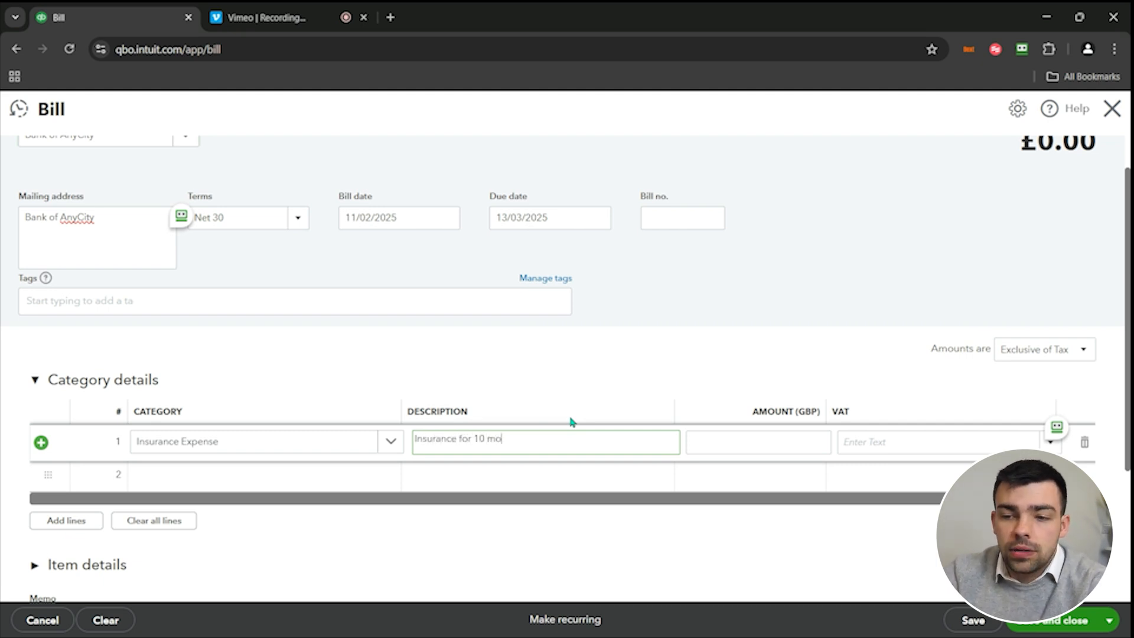
text(nths)
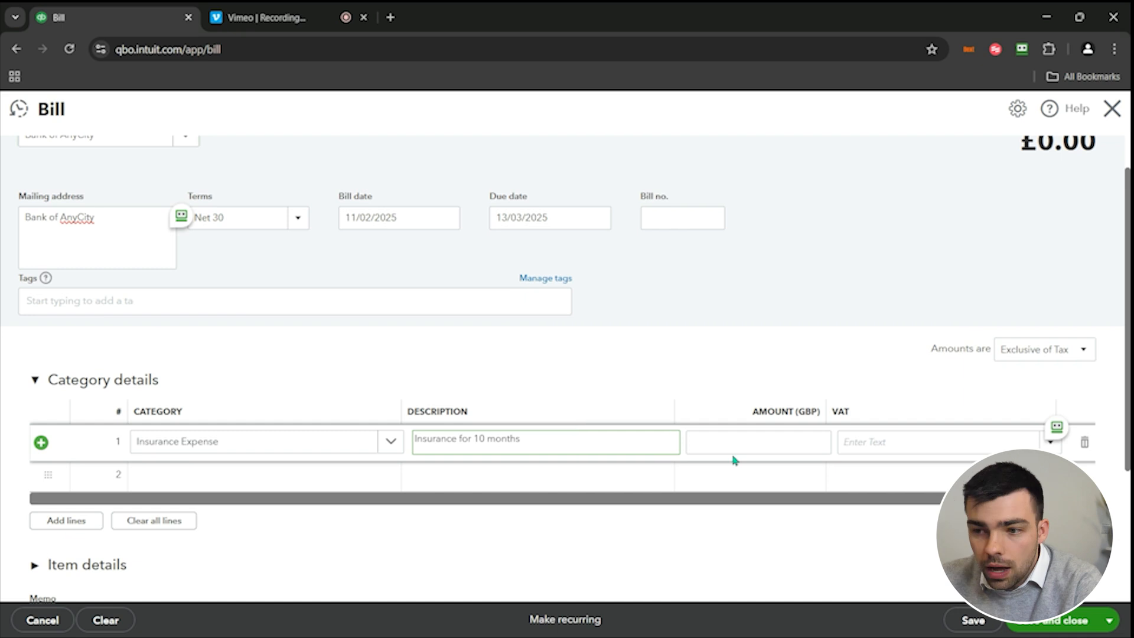
Step: Set the insurance line's amount to 450 GBP and its VAT rate to No VAT
click(768, 441)
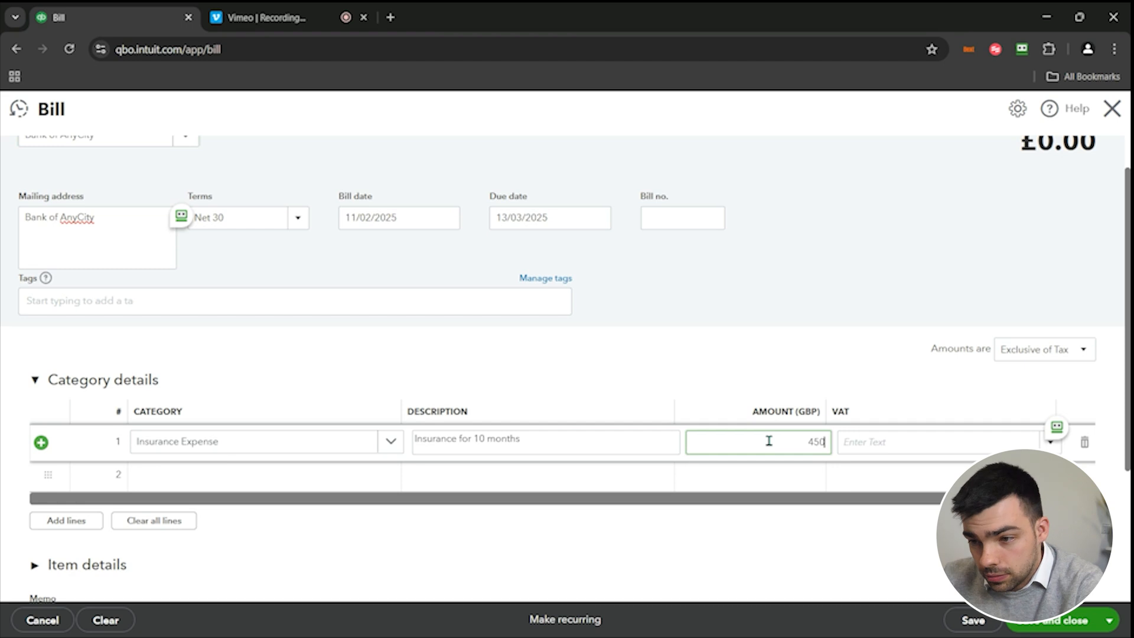
click(866, 288)
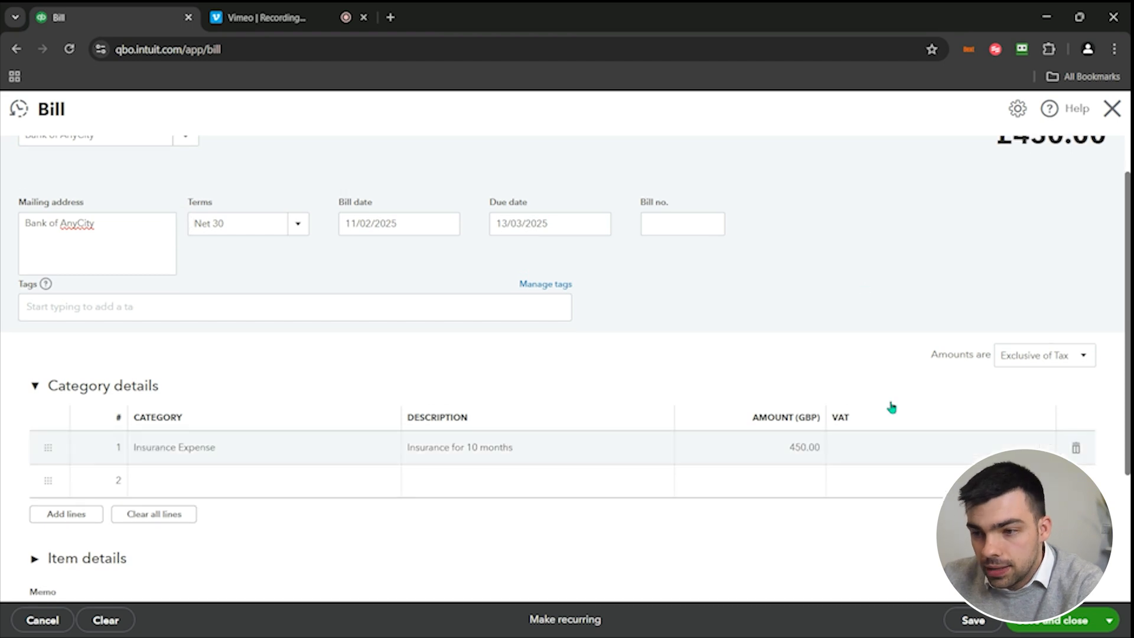
click(888, 450)
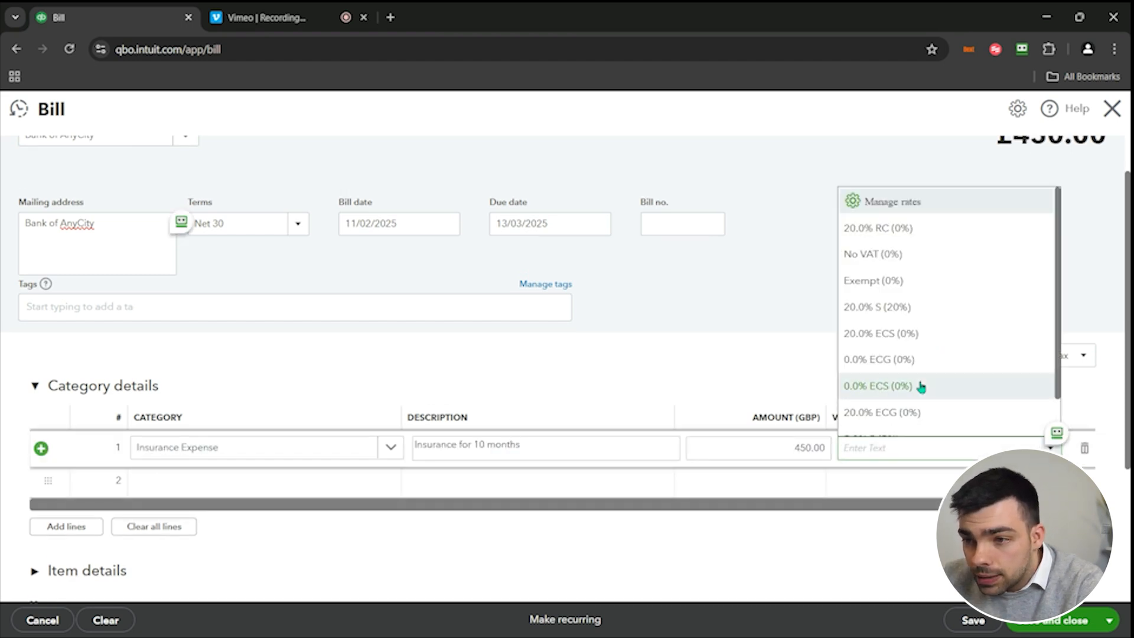
click(887, 258)
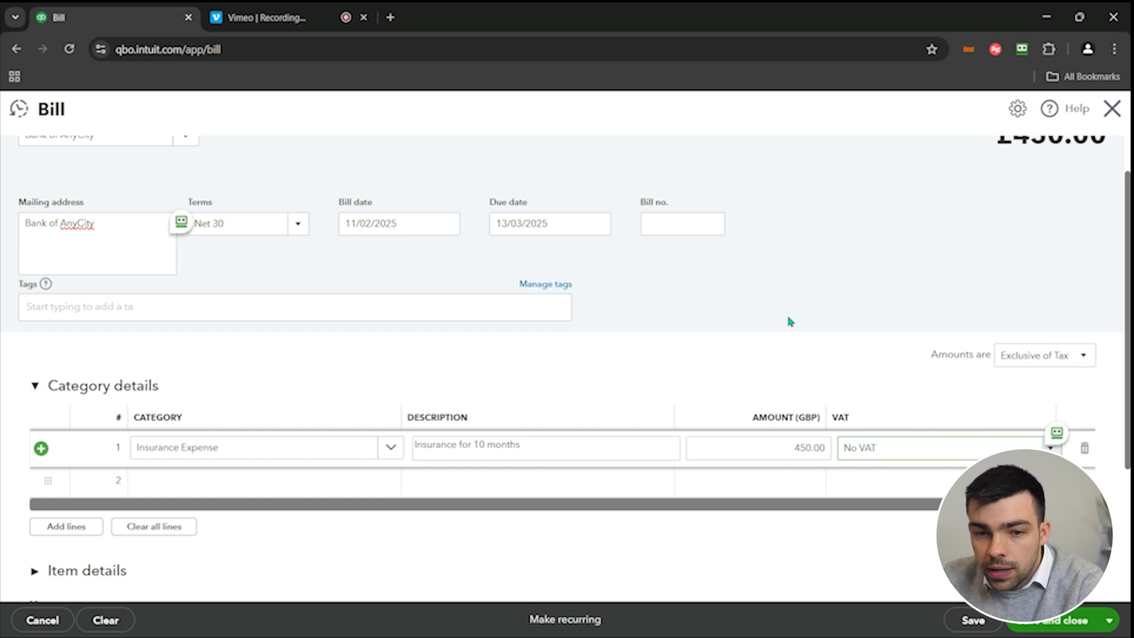
Step: Check the bill's totals, memo and attachment areas, then save and close the bill
scroll(789, 322, down, 4)
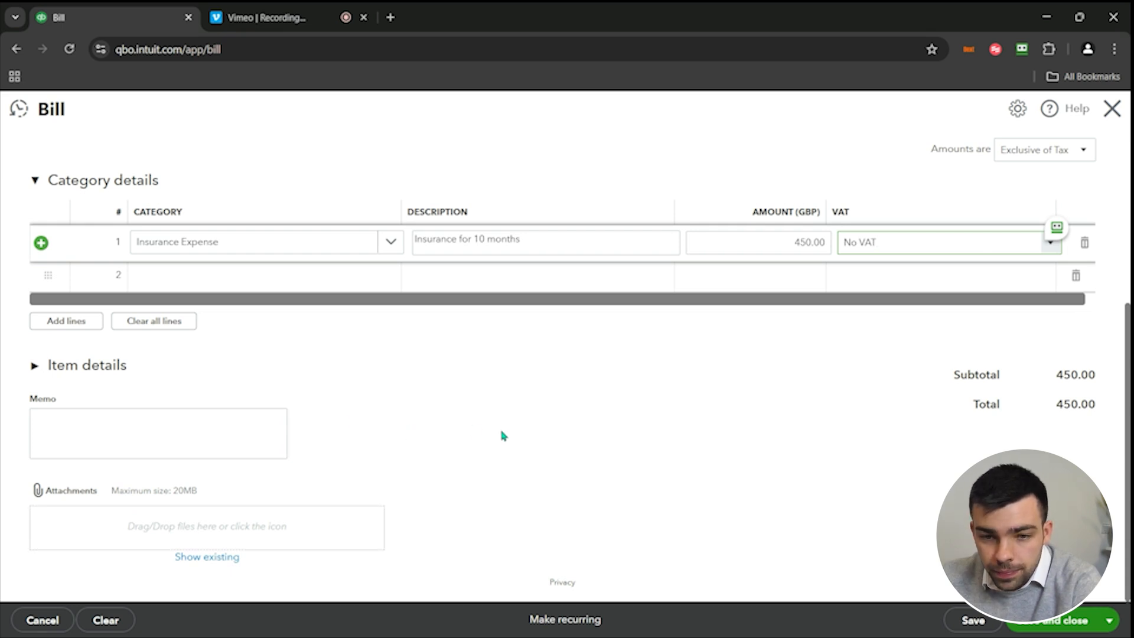
scroll(542, 437, up, 2)
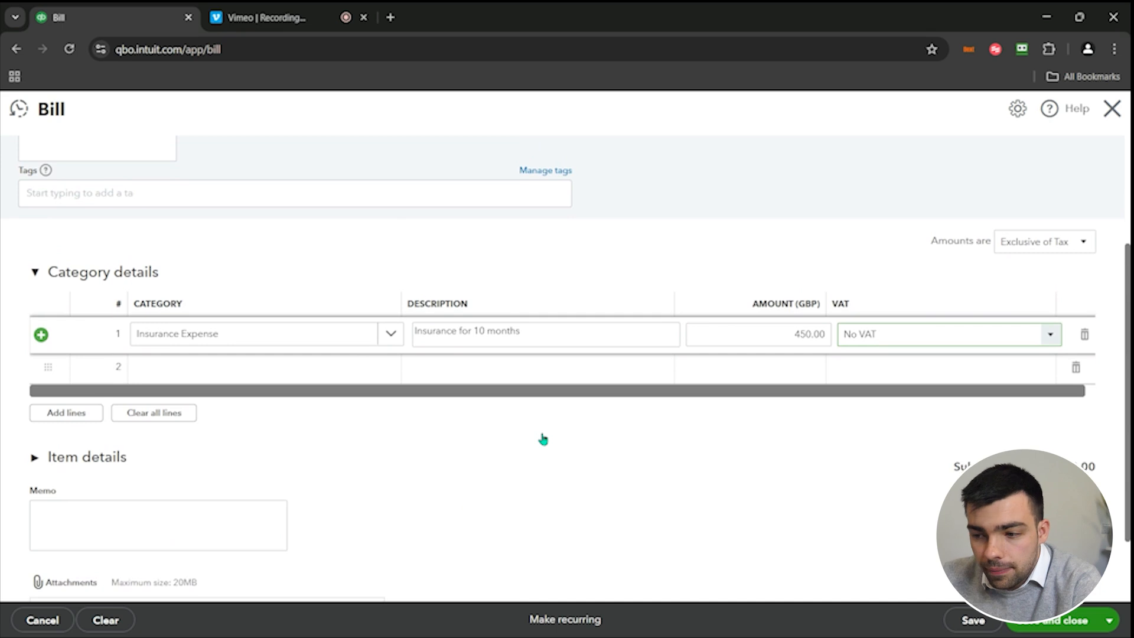
scroll(541, 437, down, 2)
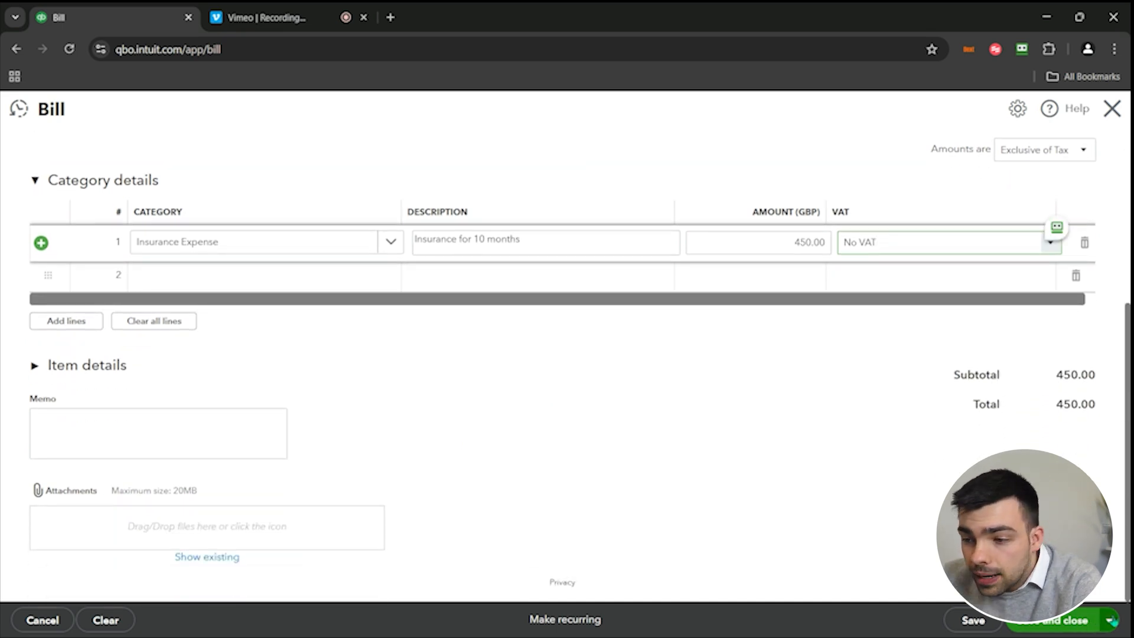
click(1112, 621)
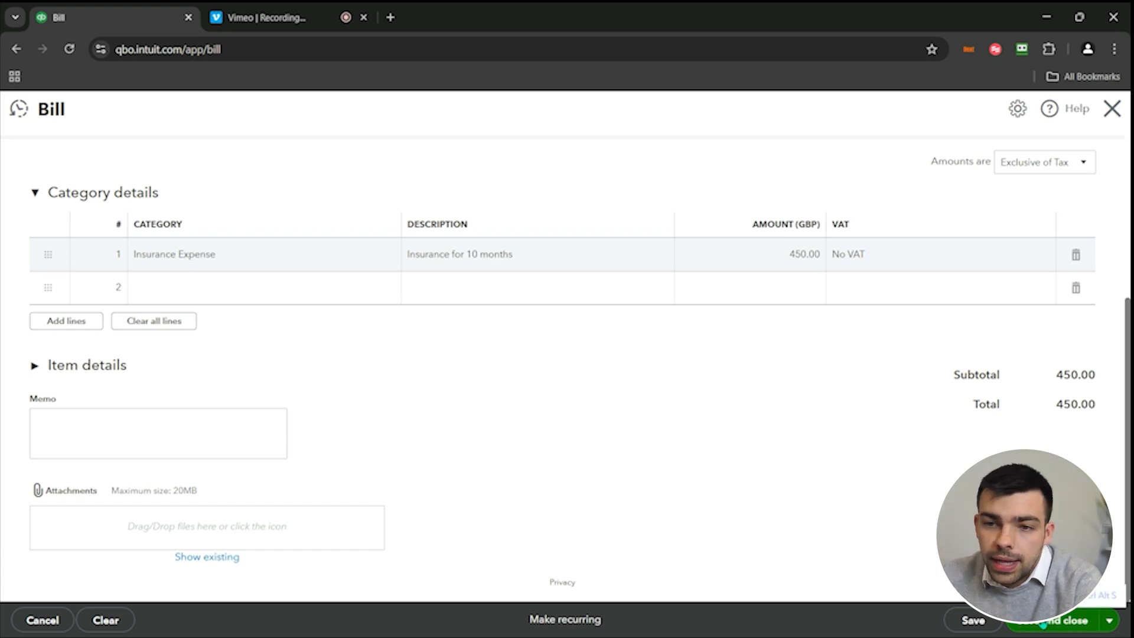
click(1043, 621)
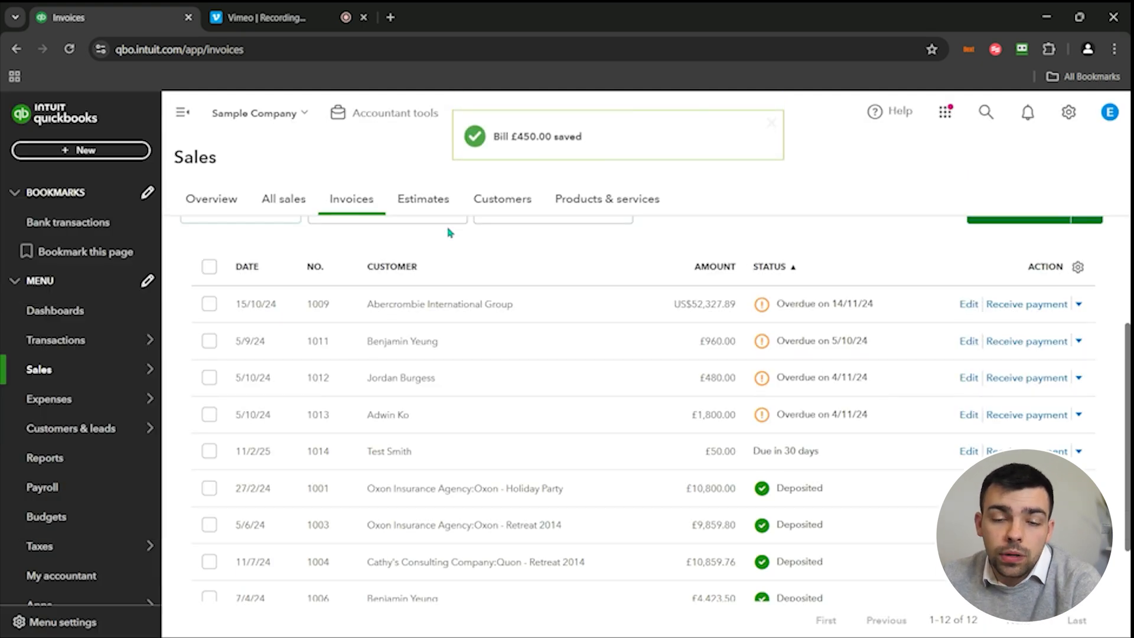
Step: Start a new supplier expense and choose an individual supplier from the existing list as its payee
click(101, 151)
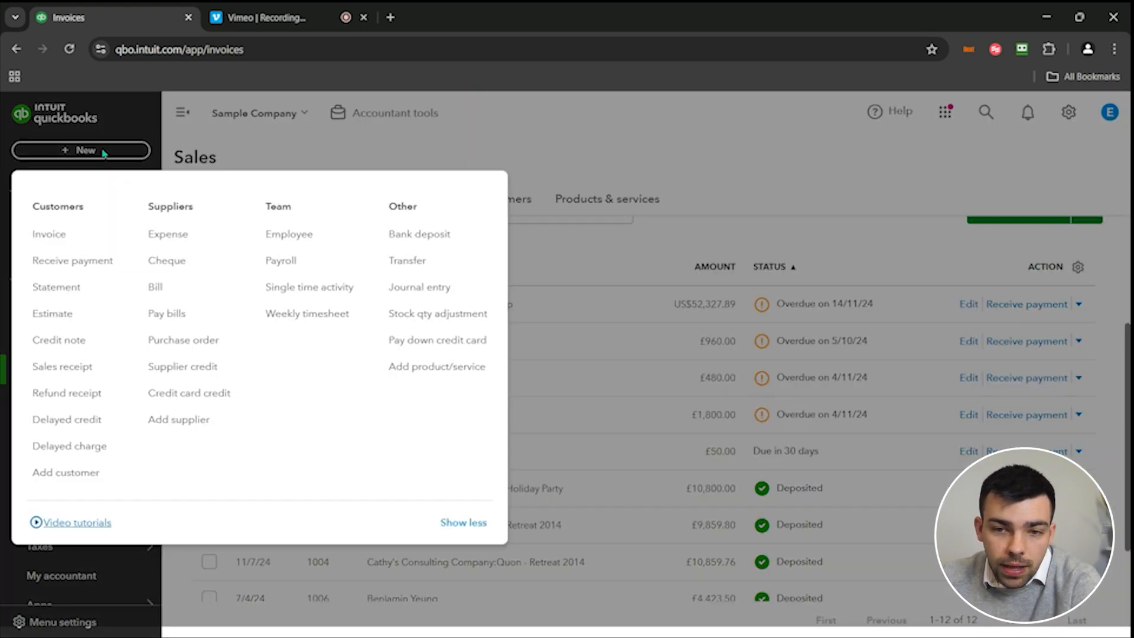
click(181, 236)
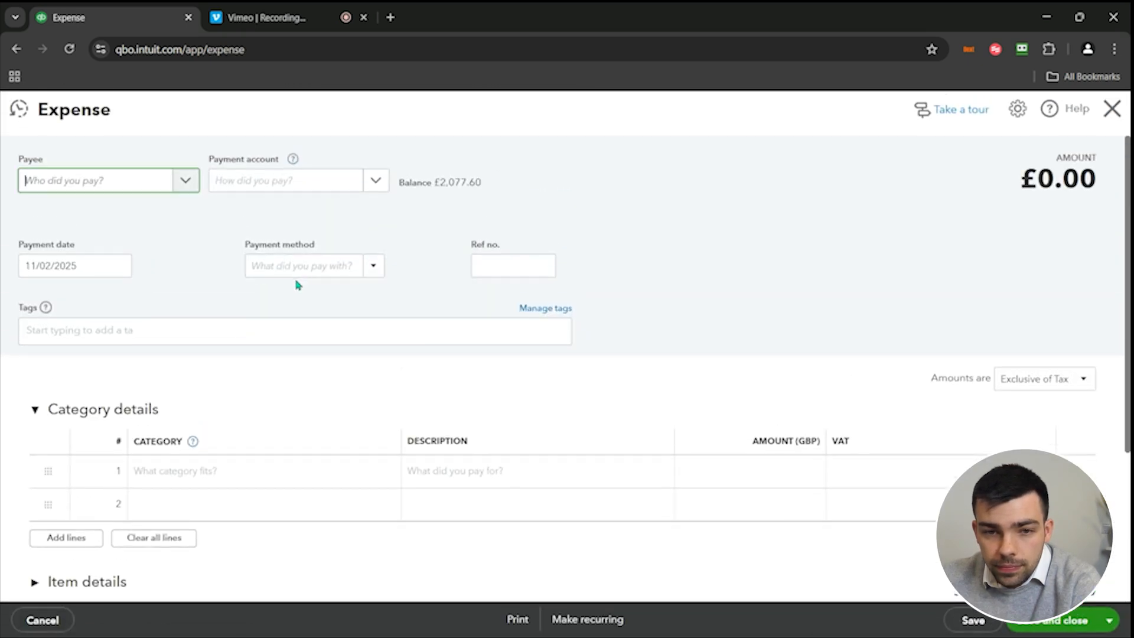
click(112, 176)
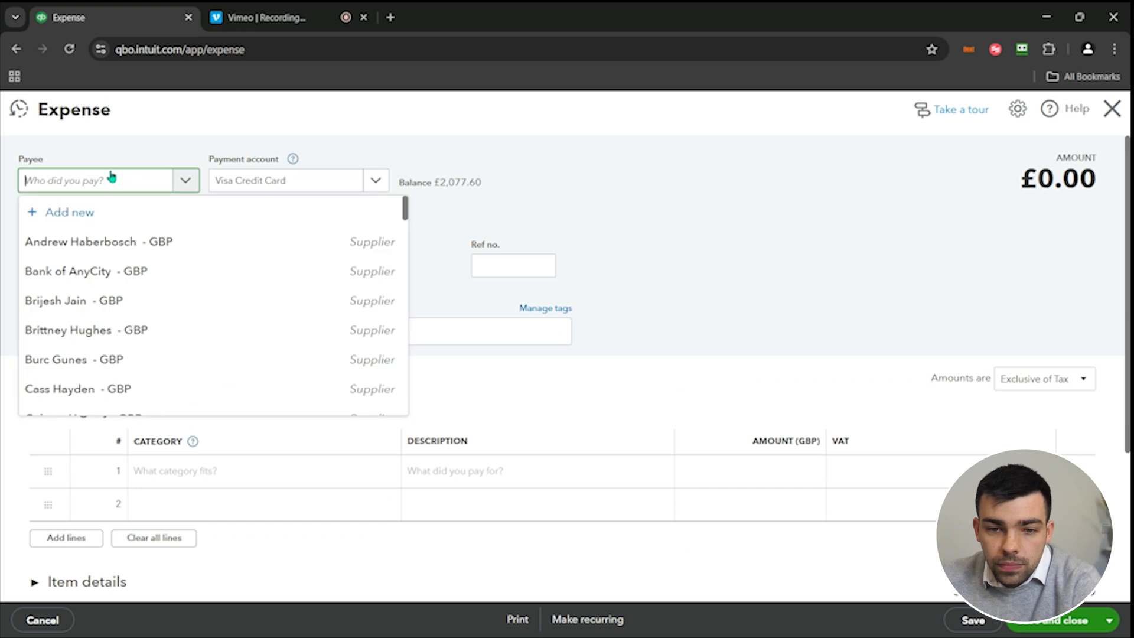
scroll(141, 371, down, 2)
scroll(142, 371, down, 3)
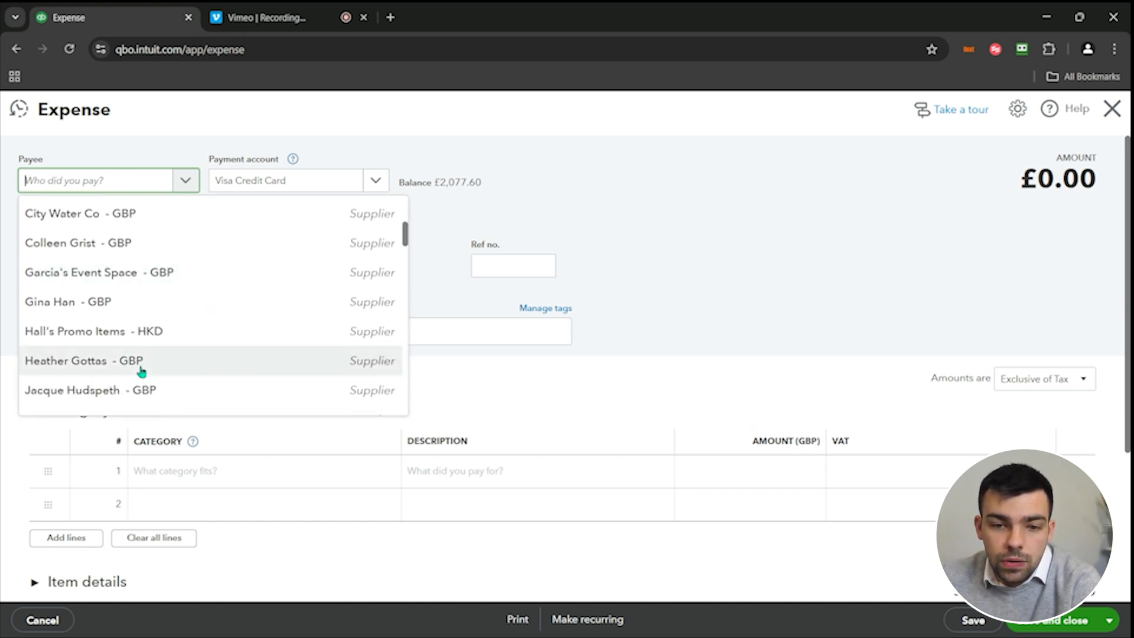
scroll(141, 371, down, 1)
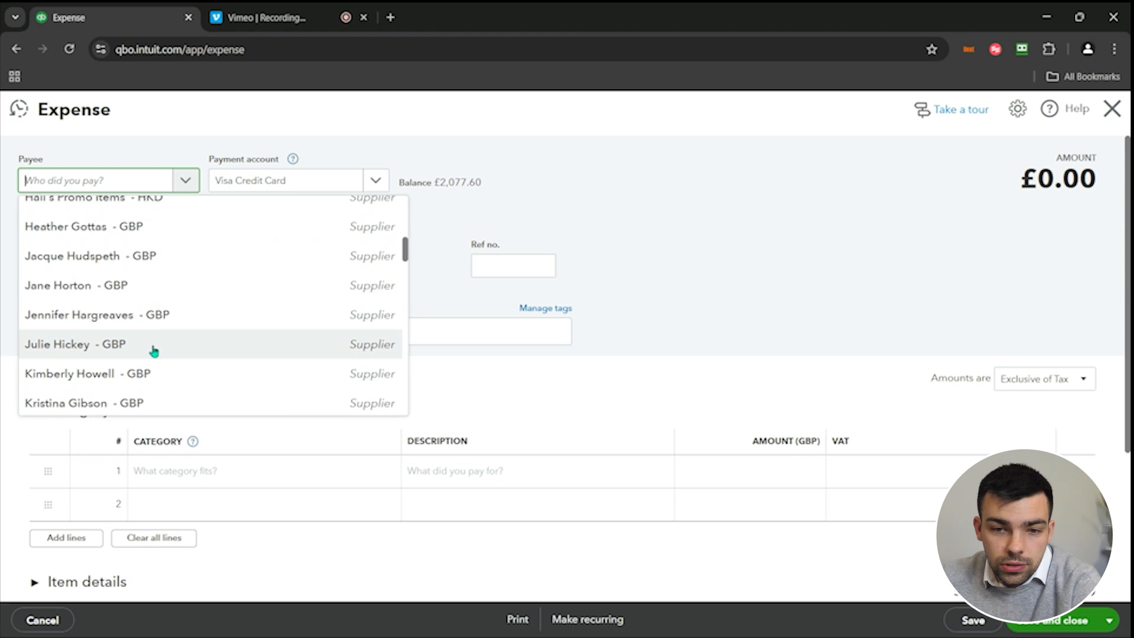
click(154, 351)
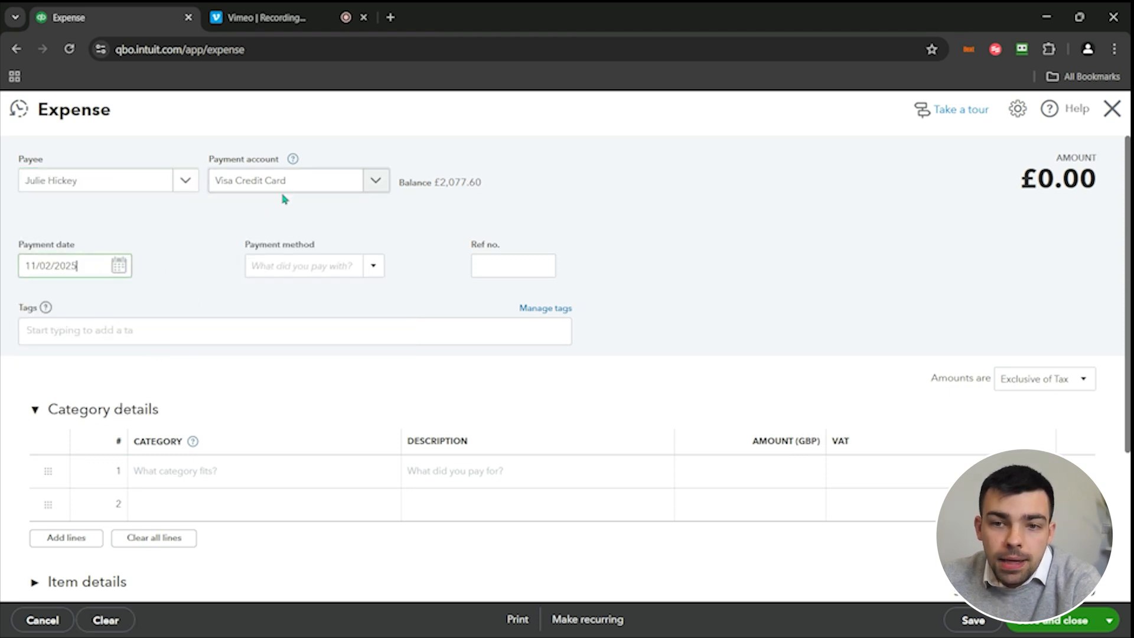
Step: Set the expense's payment account to Current and its payment method to Card
click(319, 184)
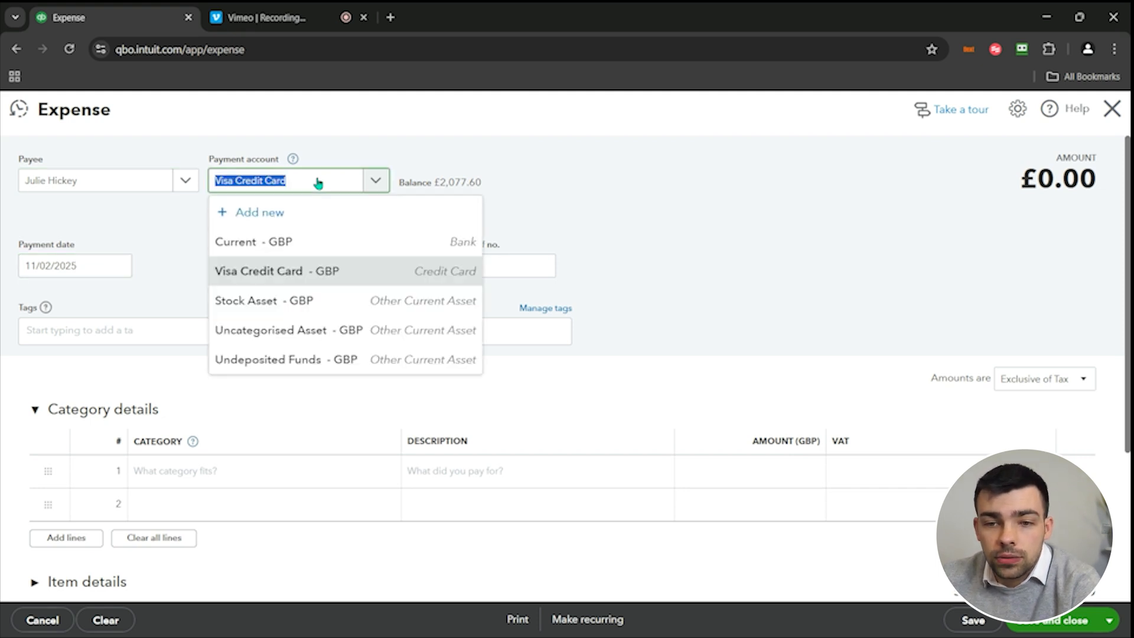
click(257, 241)
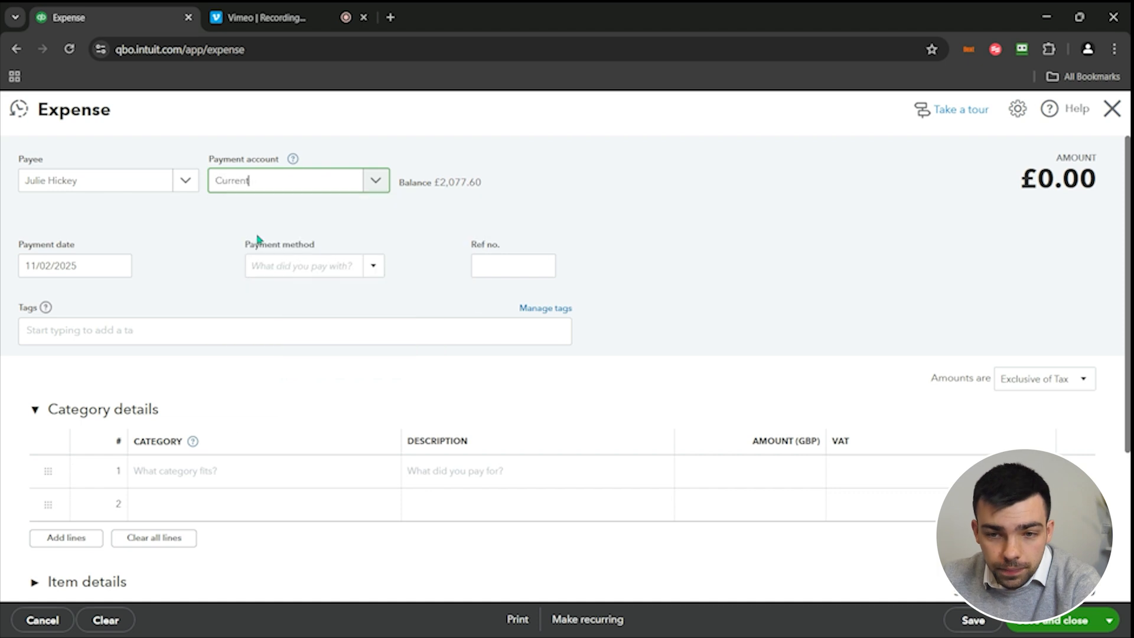
click(91, 271)
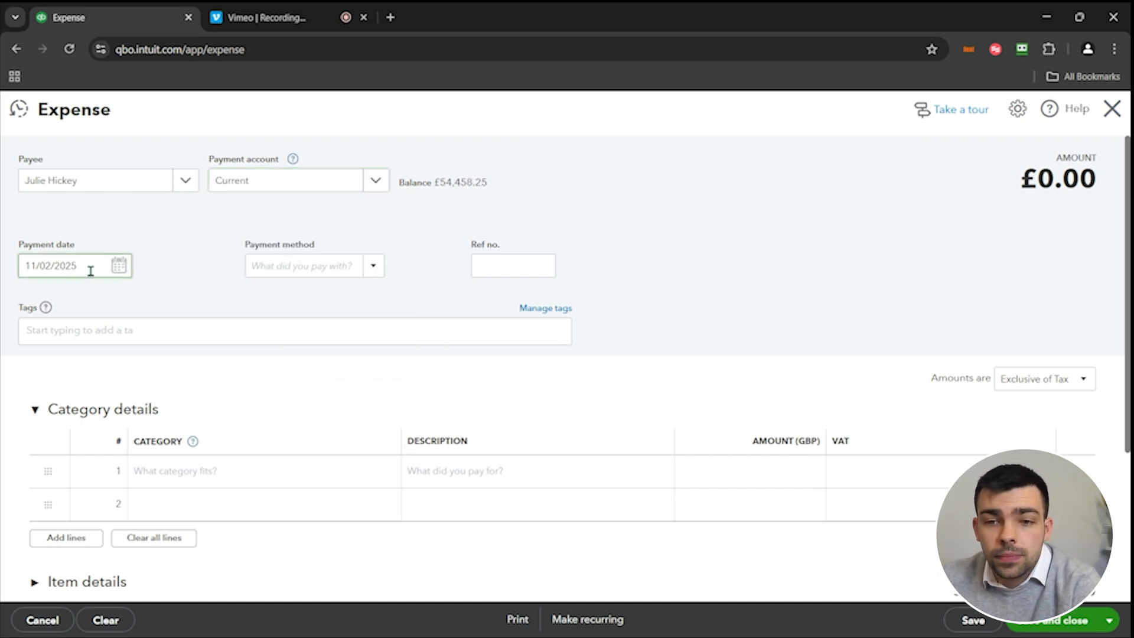
click(374, 262)
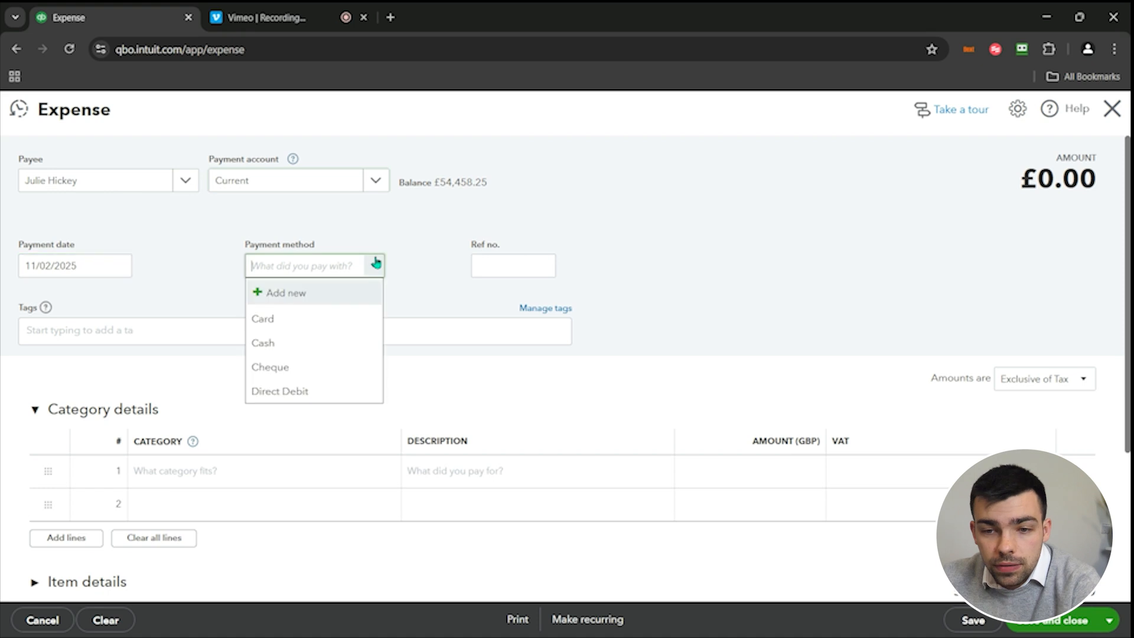
click(299, 324)
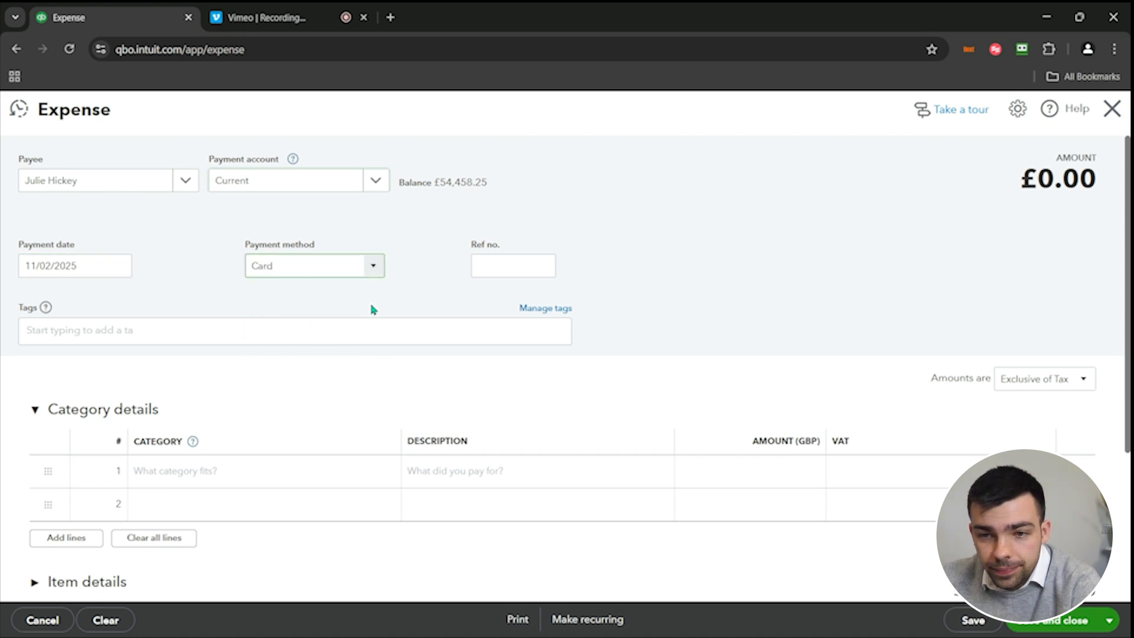
click(506, 260)
Step: Categorise the first expense line as Insurance Expense and describe it as "Insurance"
scroll(506, 260, down, 2)
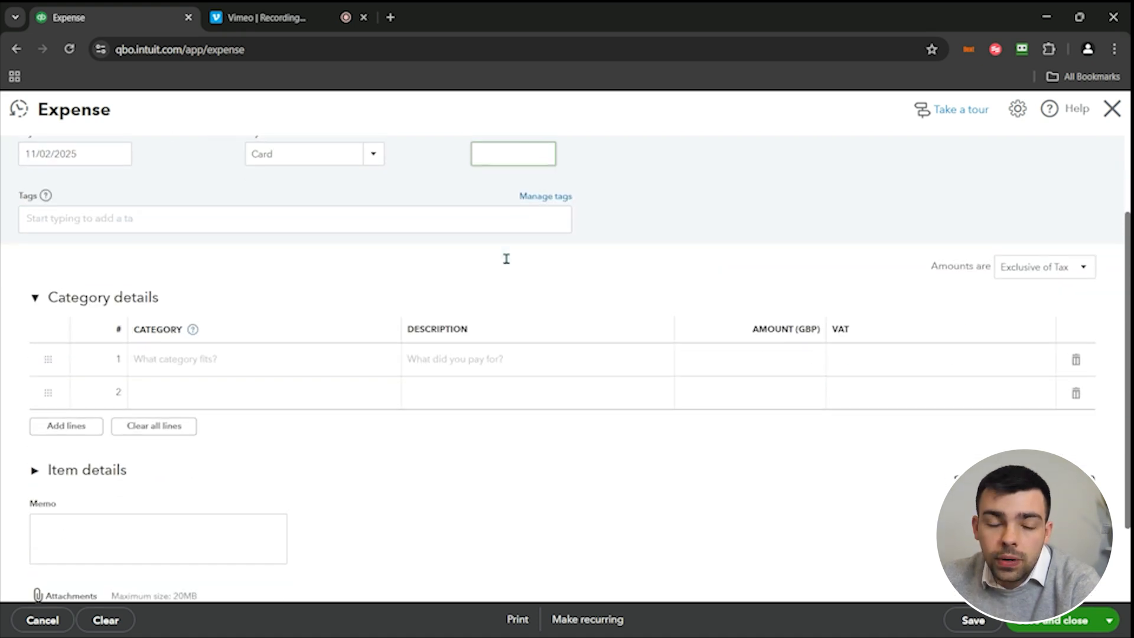
click(264, 362)
text(insurance)
click(260, 420)
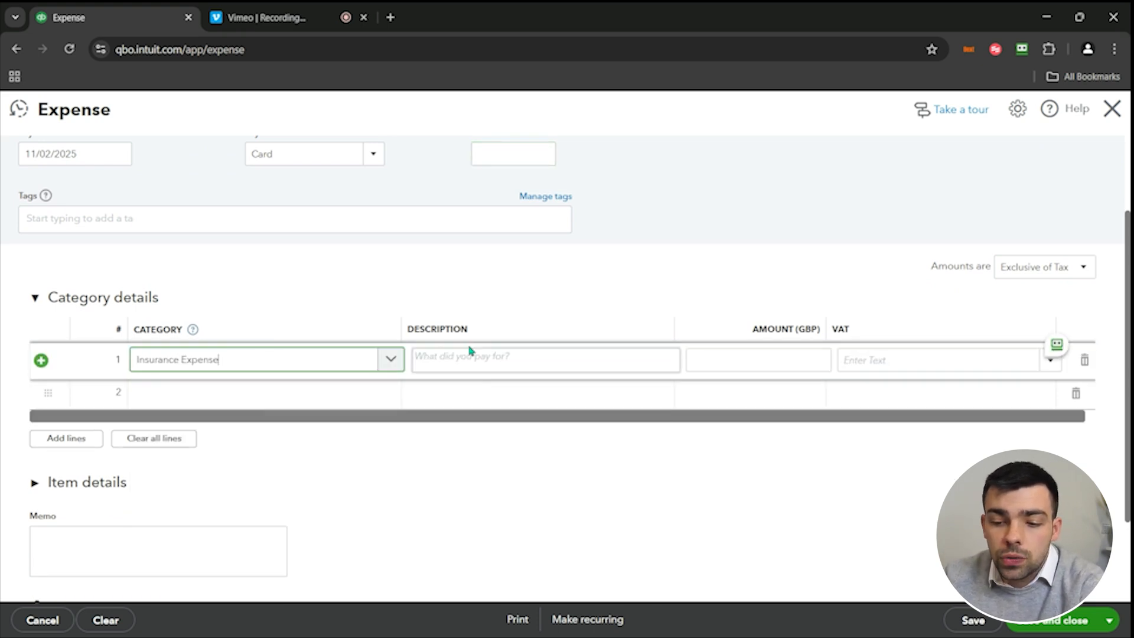
click(484, 352)
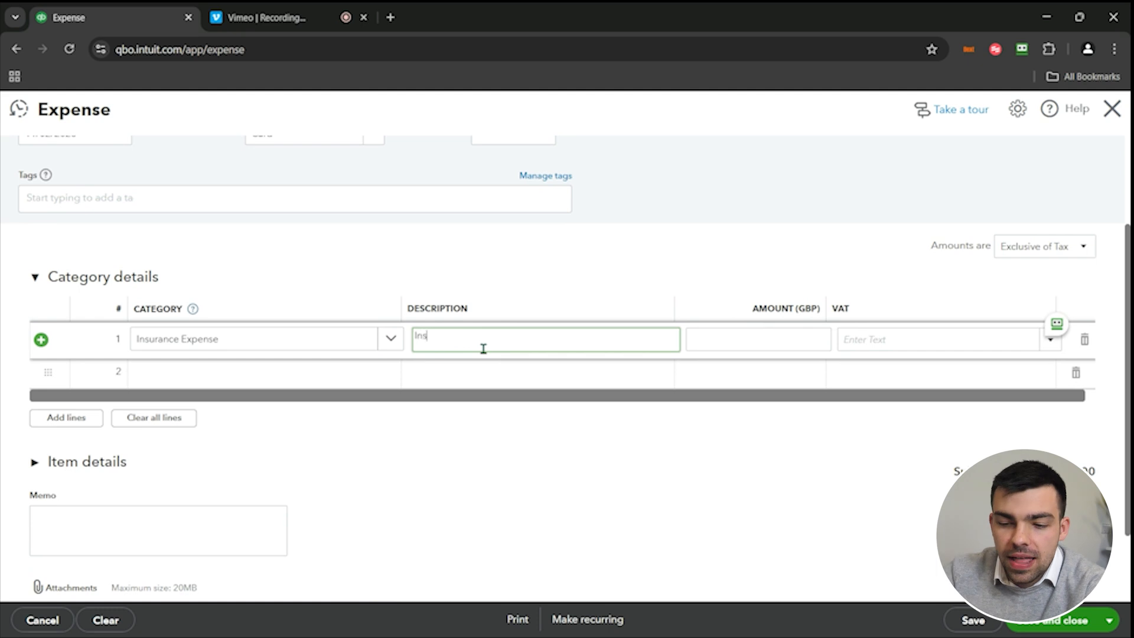
text(Insurance)
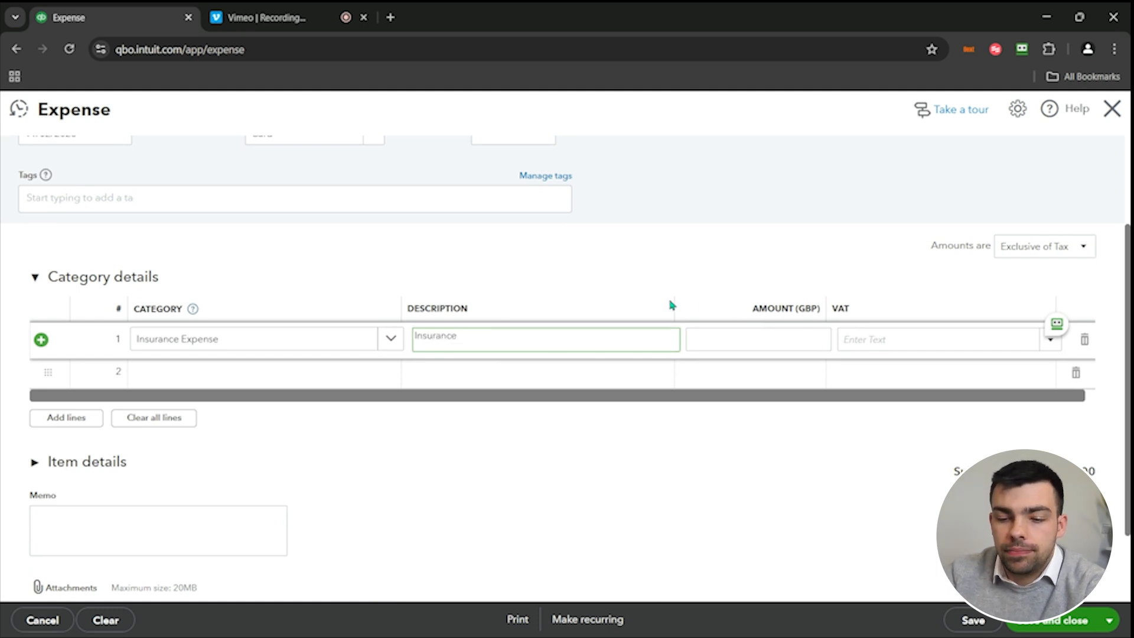
Step: Set the insurance line's amount to 800 GBP with No VAT, and save and close the expense
click(774, 332)
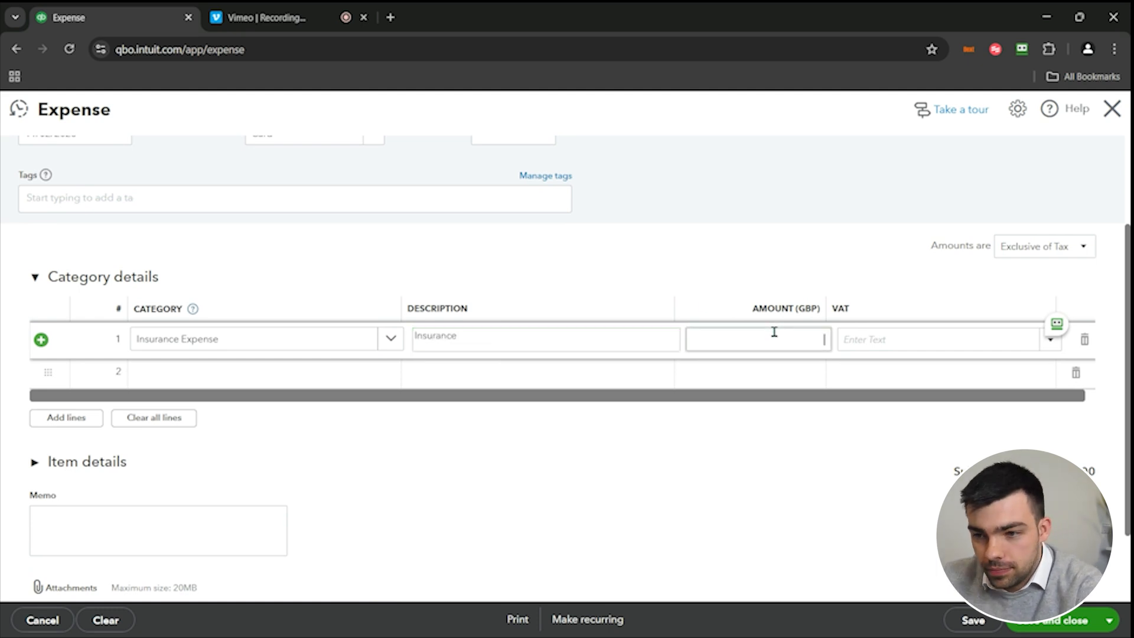
key(Tab)
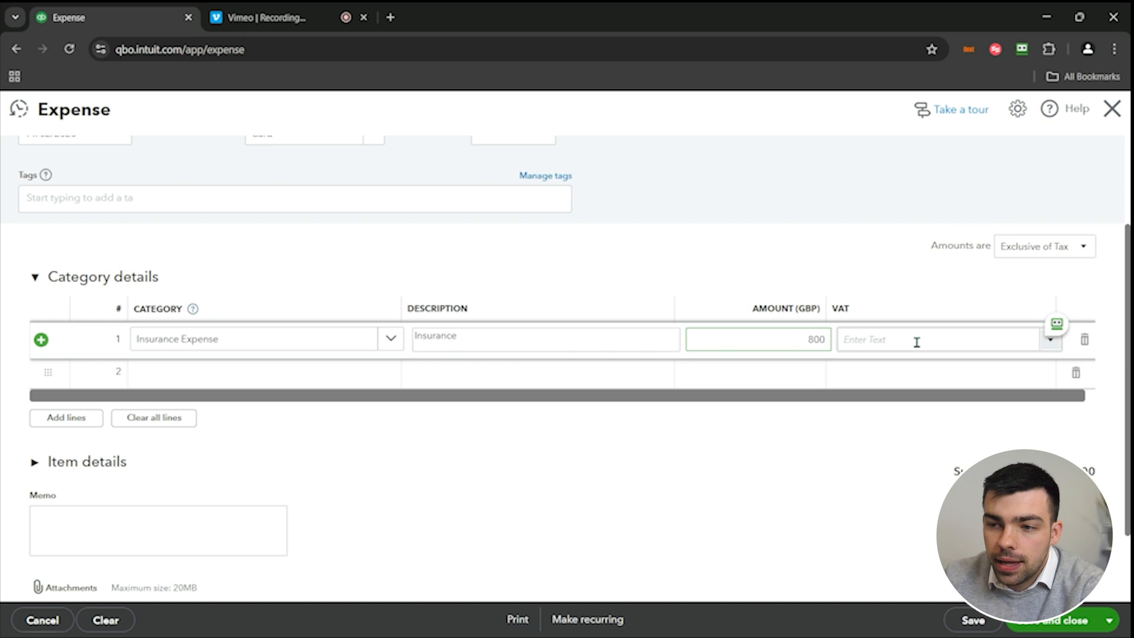
click(1054, 347)
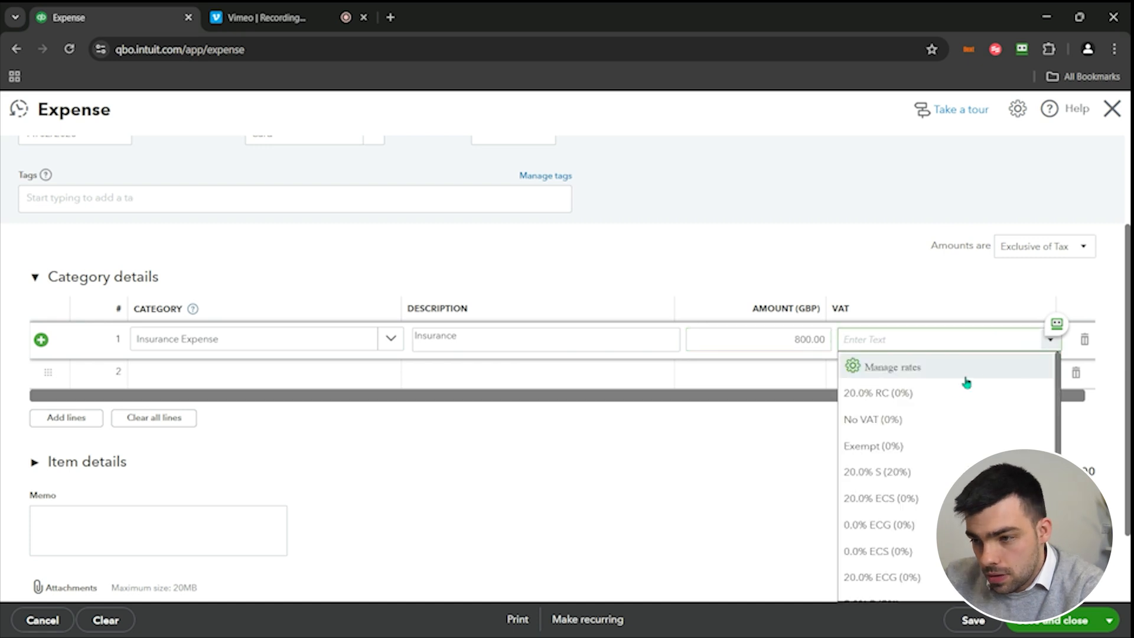
click(990, 420)
scroll(547, 515, down, 2)
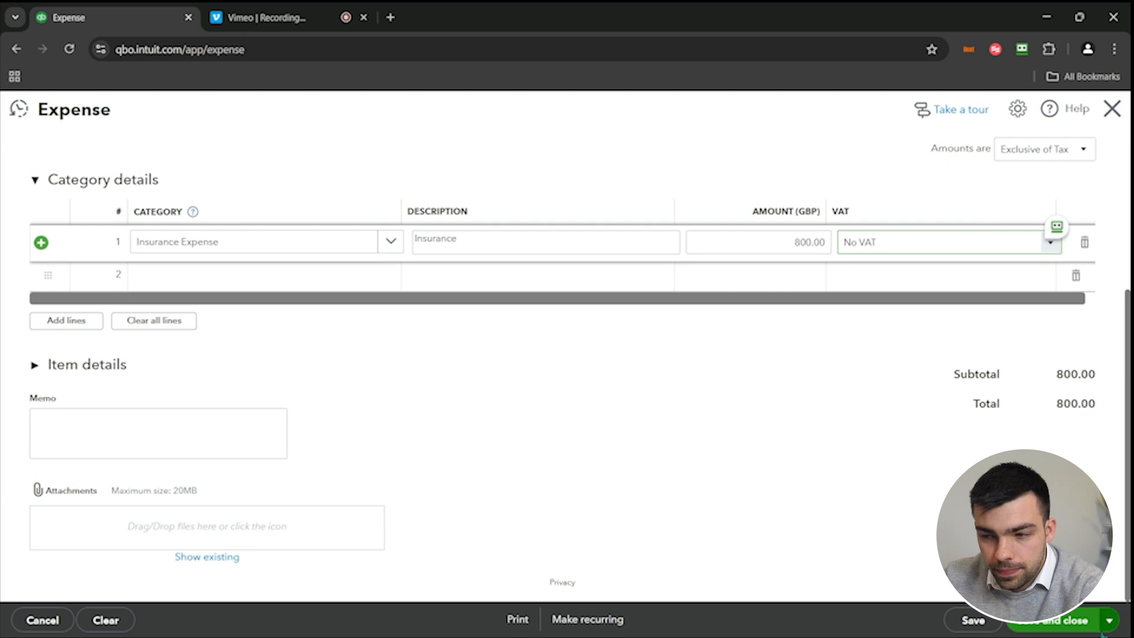
click(1065, 621)
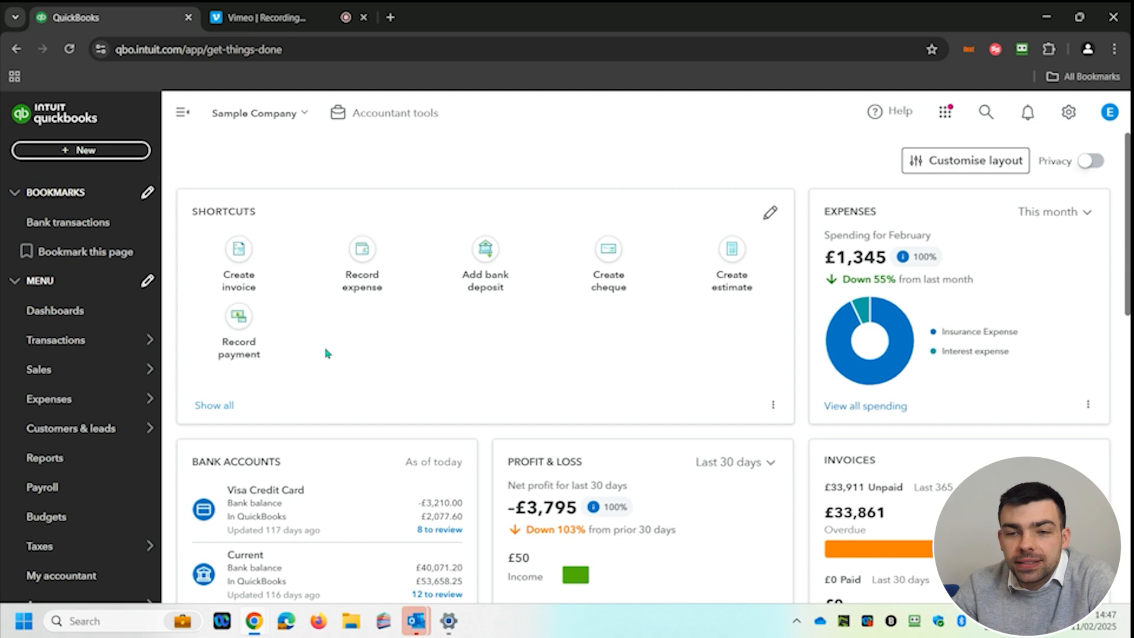
Step: Go to the bank transactions page and examine the account balances and the Current account's transactions for review
mouse_move(91, 344)
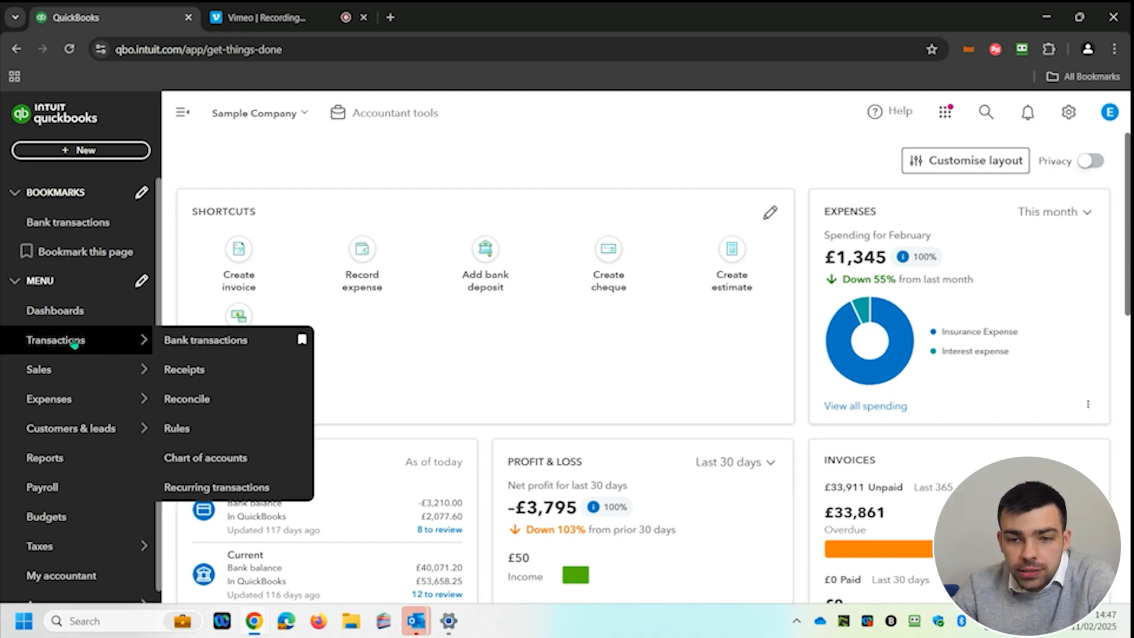
click(222, 340)
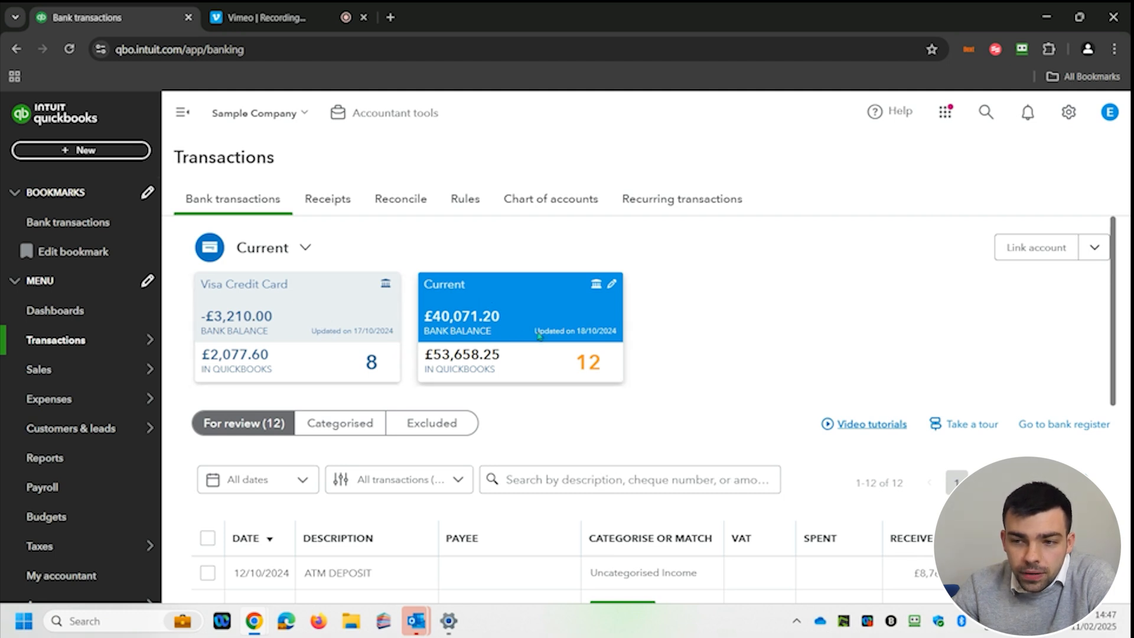
scroll(704, 341, down, 1)
scroll(704, 340, up, 1)
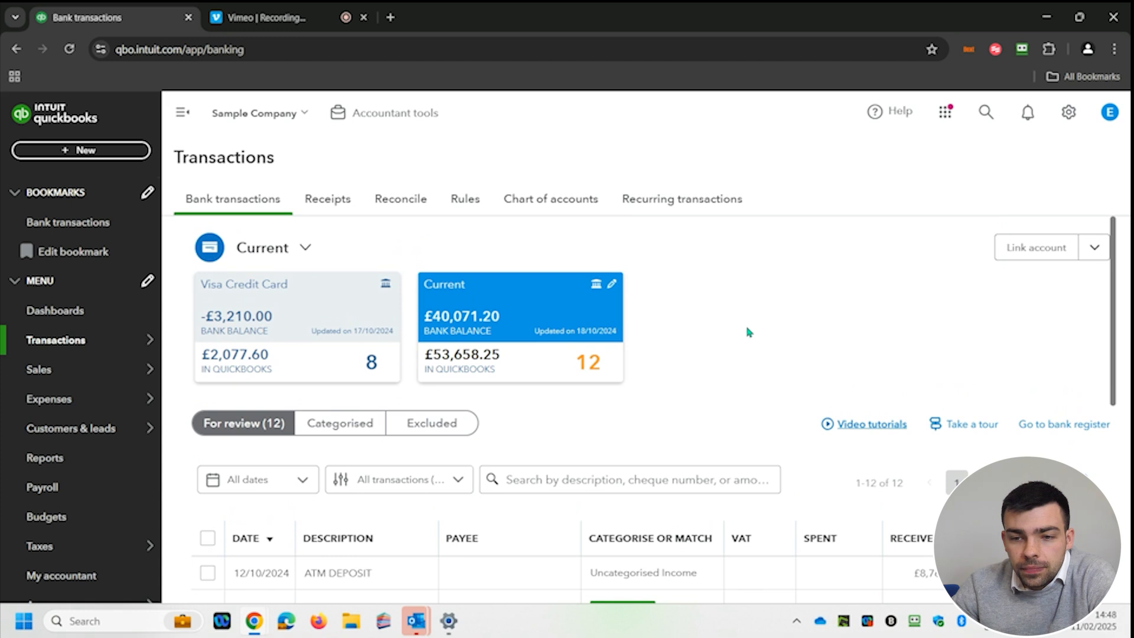
scroll(749, 332, down, 1)
scroll(749, 332, down, 1)
scroll(749, 332, up, 2)
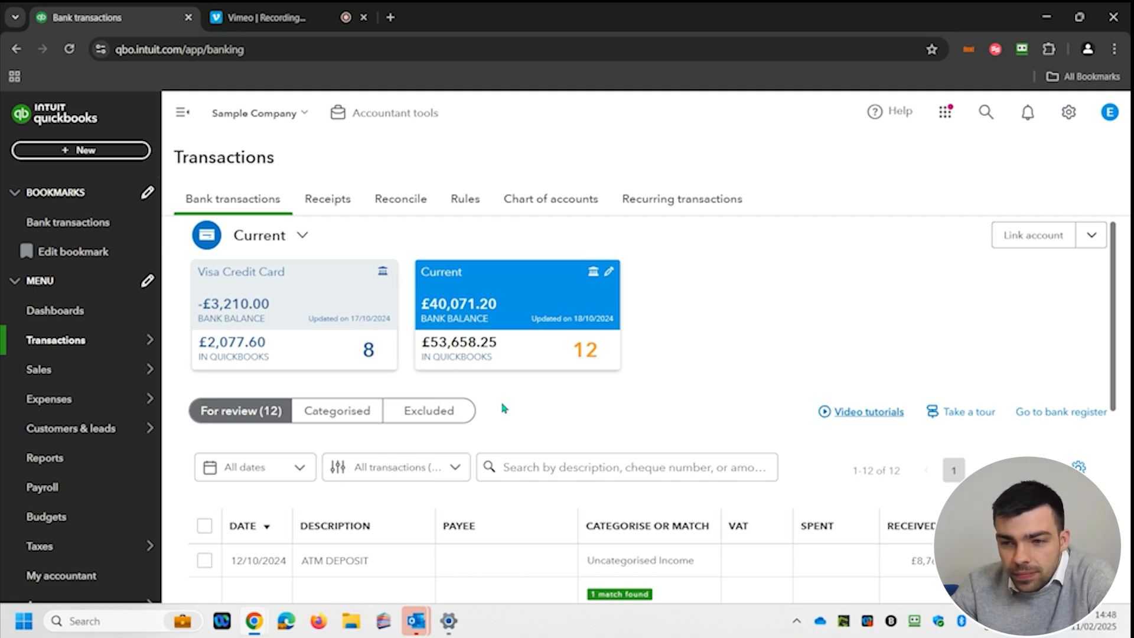
scroll(503, 407, down, 2)
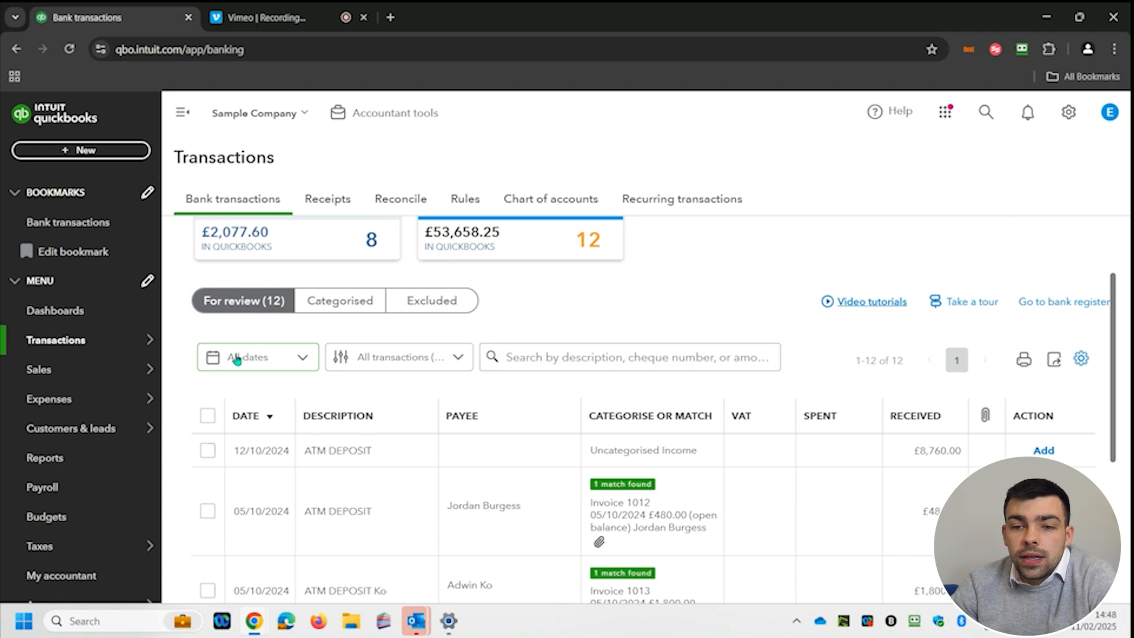
Step: Examine the date filter, transaction type filter and search options for the bank transactions under review
click(280, 367)
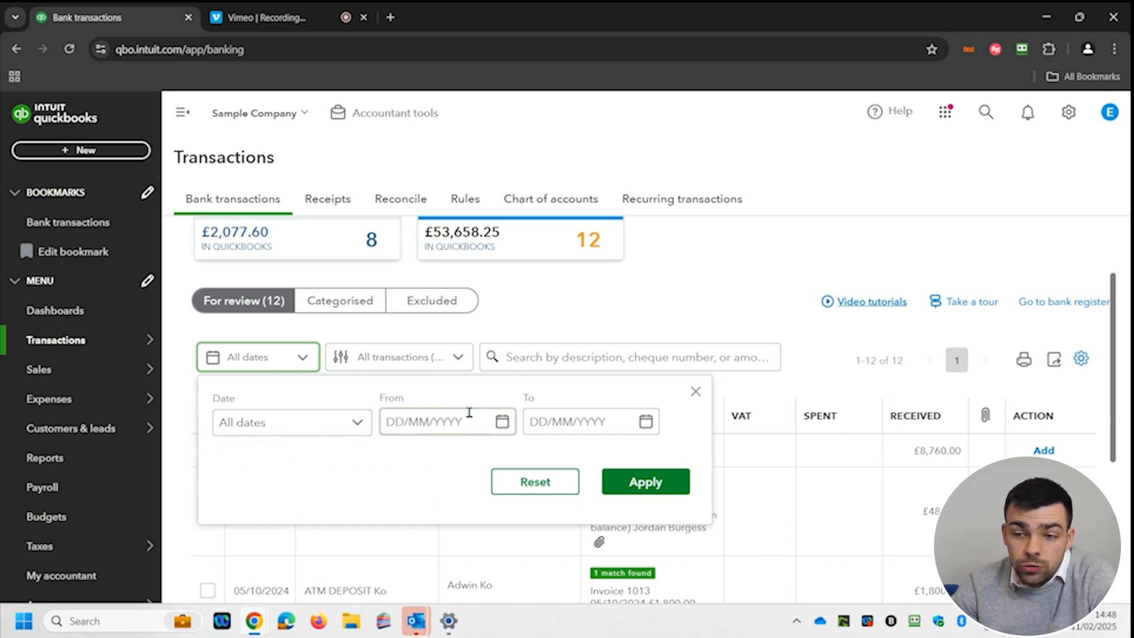
click(649, 480)
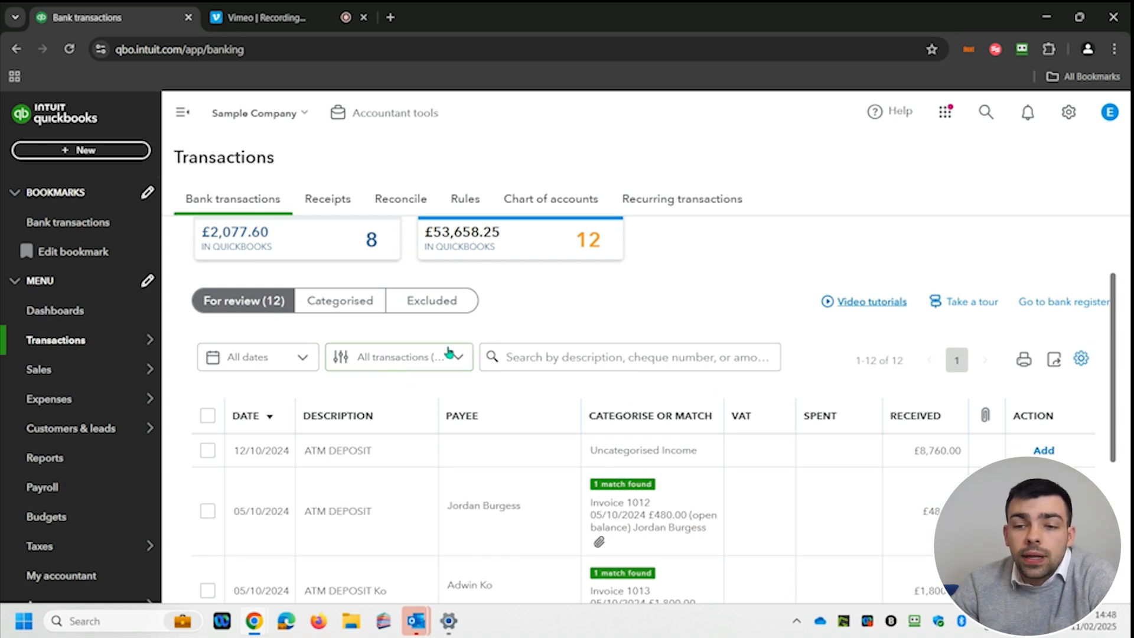
click(408, 362)
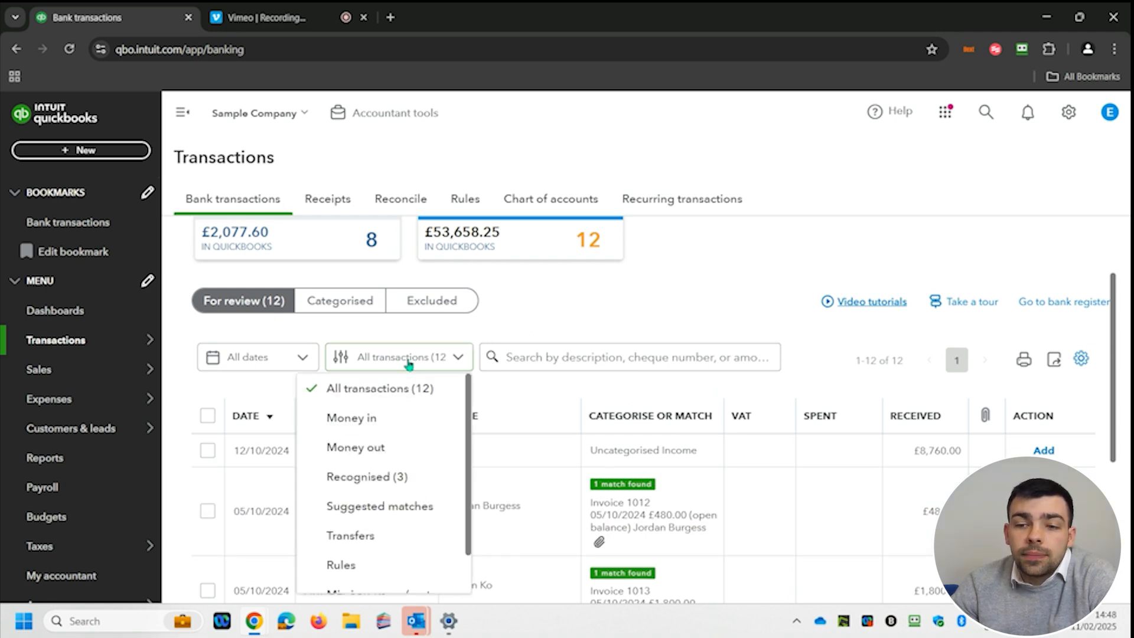
scroll(378, 449, down, 1)
scroll(391, 480, up, 1)
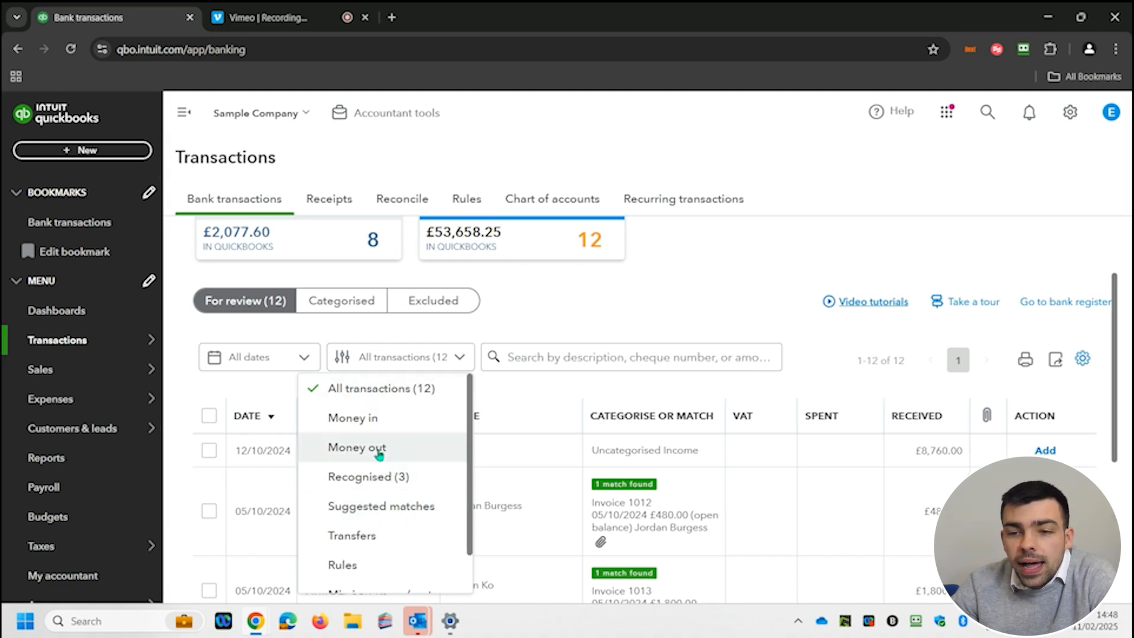
scroll(378, 508, down, 1)
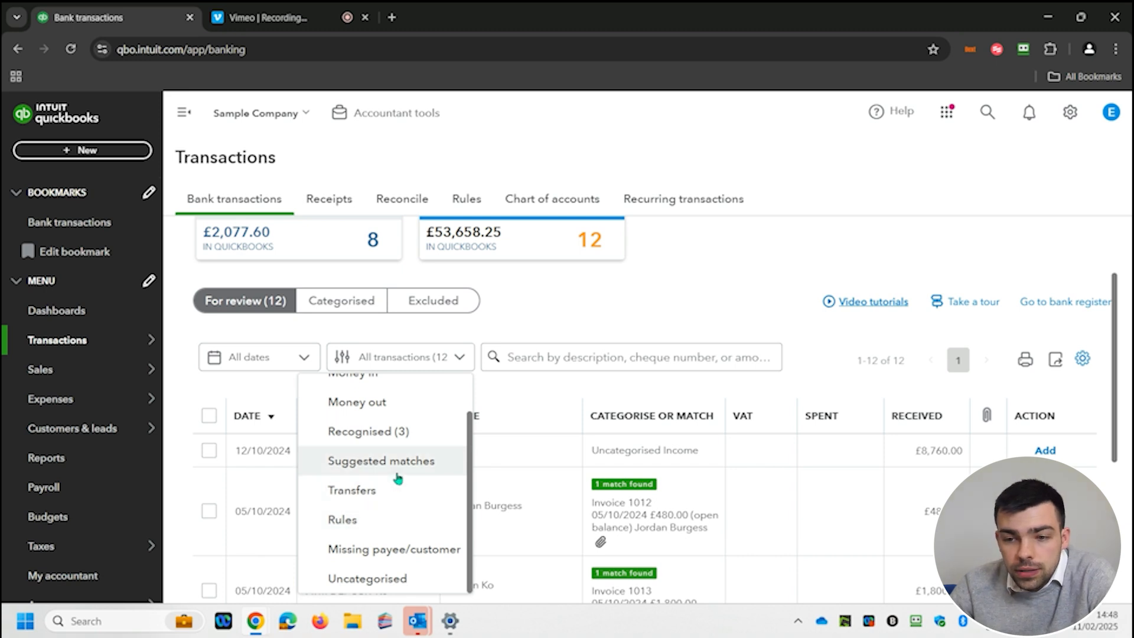
scroll(402, 473, up, 1)
click(566, 359)
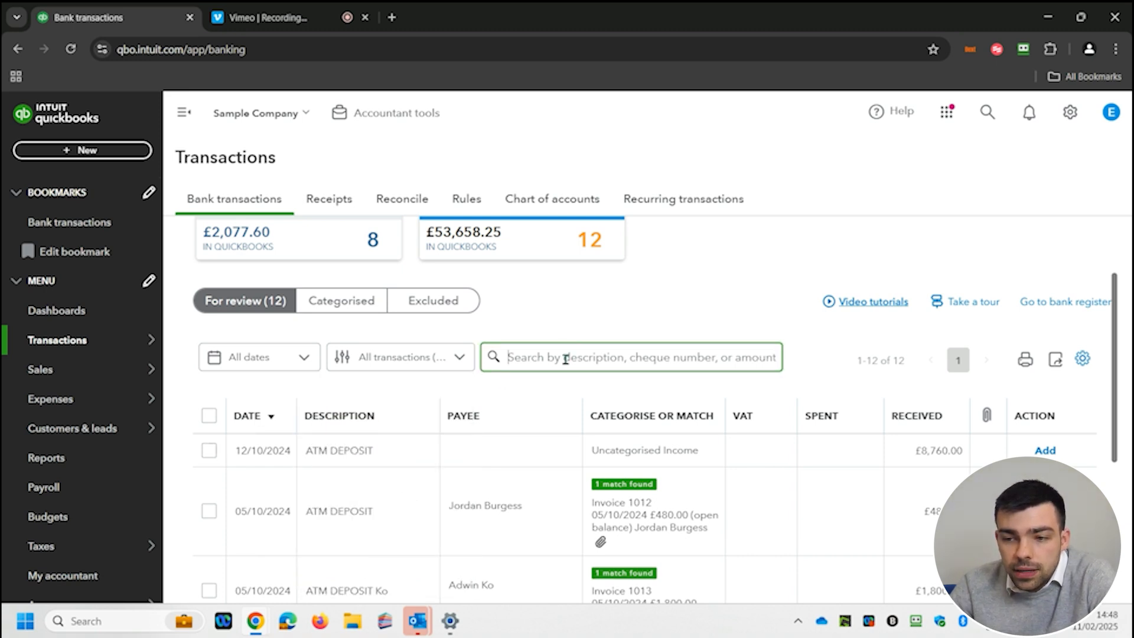
Step: Look through the bank transactions under review, comparing suggested matches, uncategorised entries and rule-based entries
scroll(629, 505, down, 1)
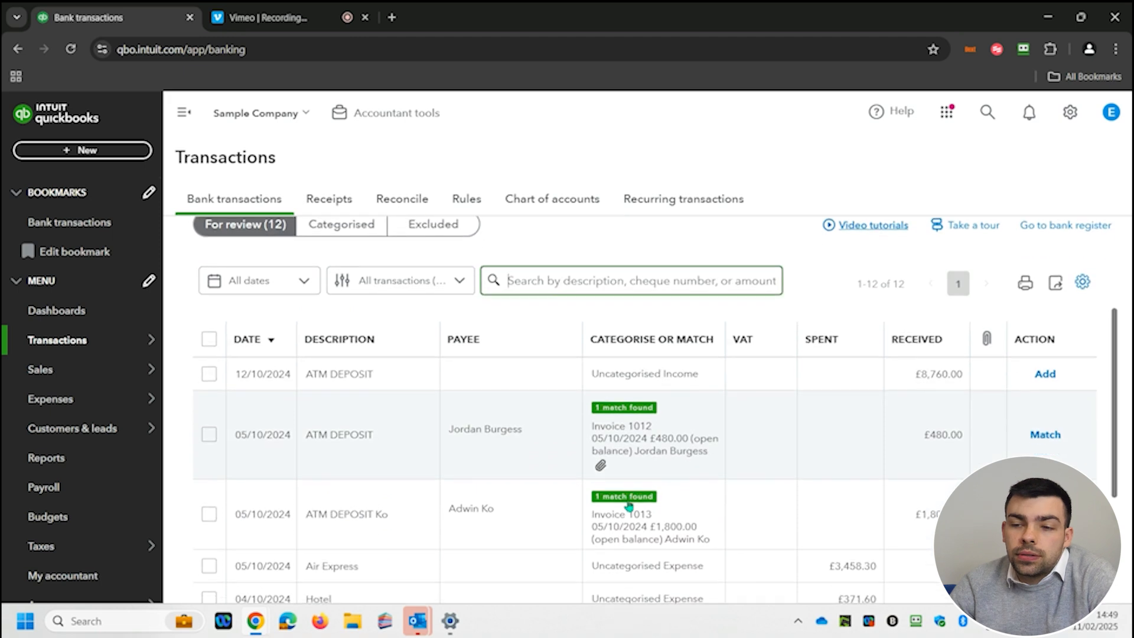
scroll(629, 506, down, 3)
scroll(632, 499, up, 2)
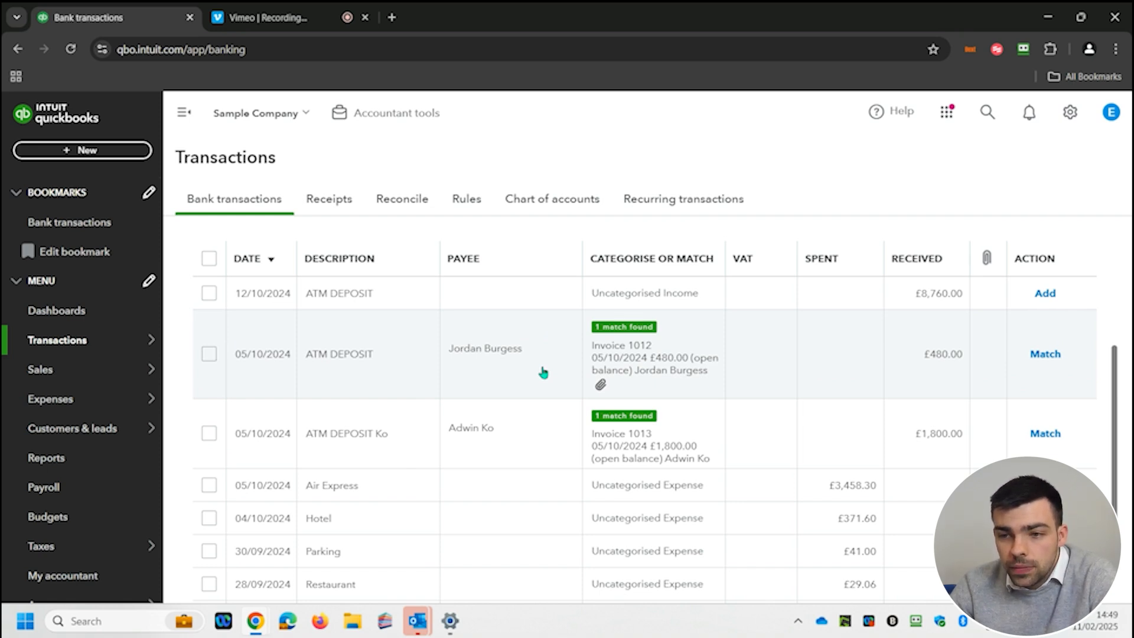
scroll(542, 372, up, 1)
scroll(543, 373, down, 1)
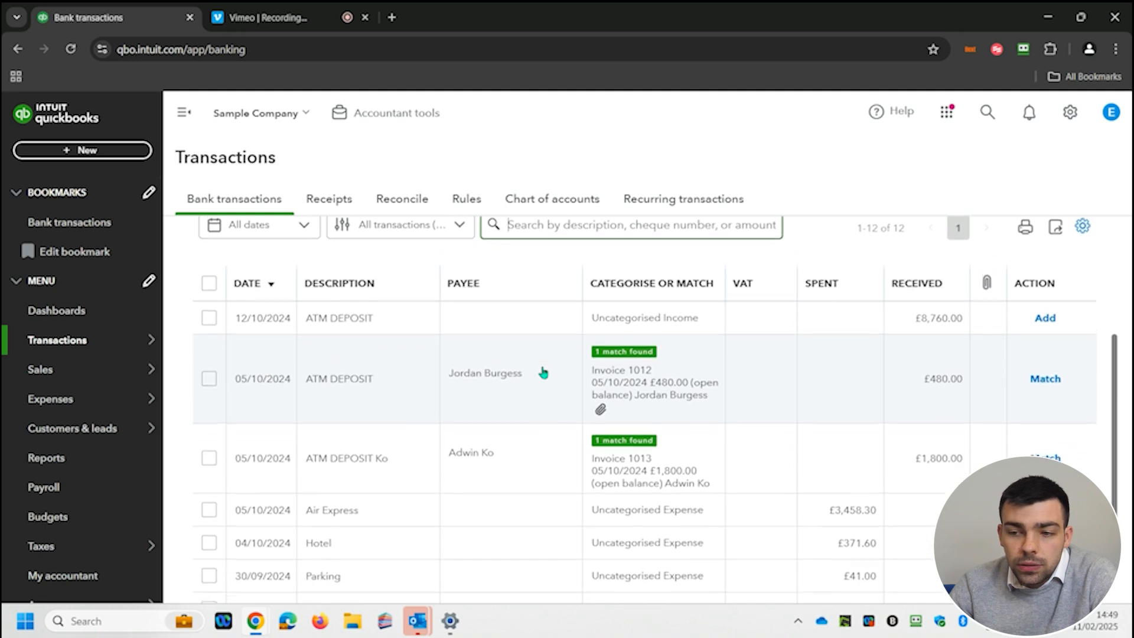
scroll(541, 362, down, 3)
scroll(539, 361, up, 4)
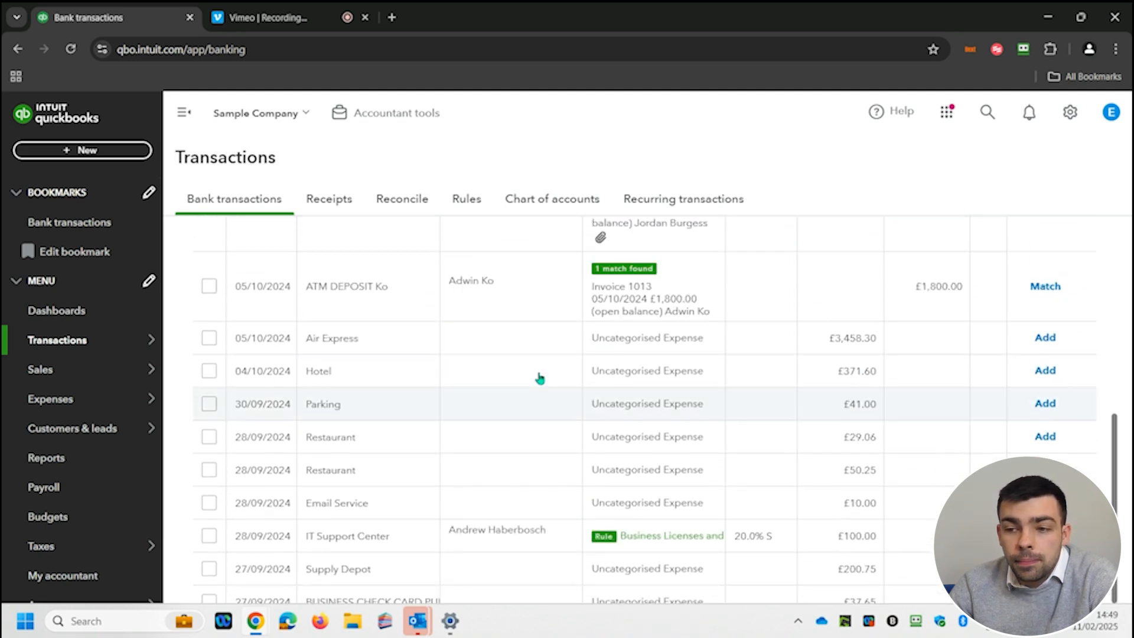
scroll(539, 378, up, 1)
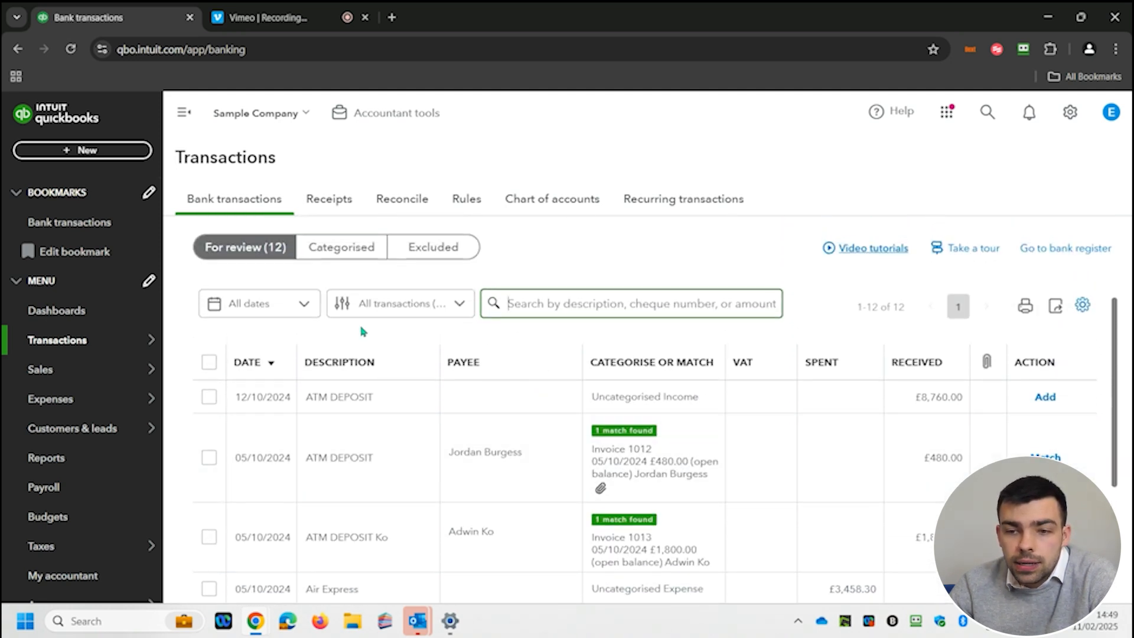
Step: Accept all bank transactions under the Suggested matches filter in one batch, and clear the filter
click(384, 311)
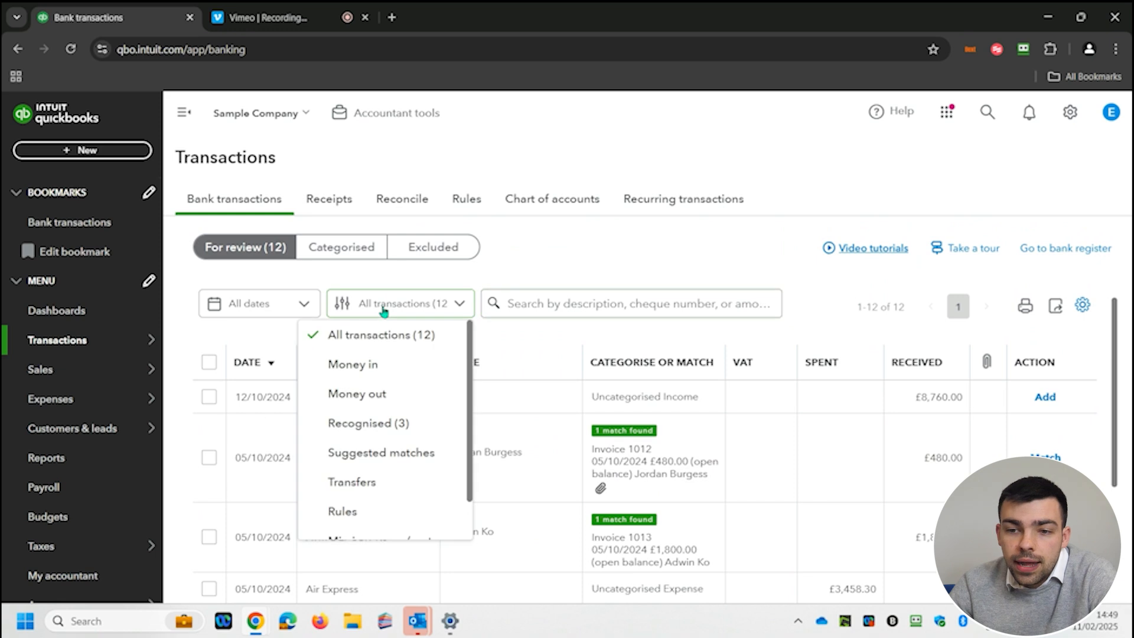
click(384, 452)
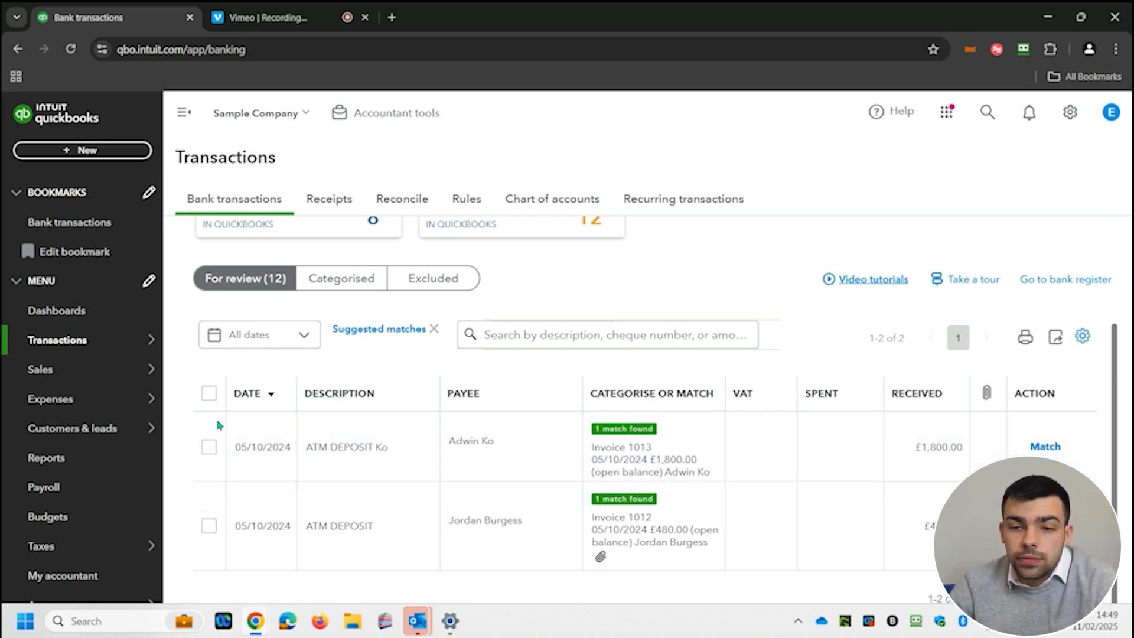
click(209, 394)
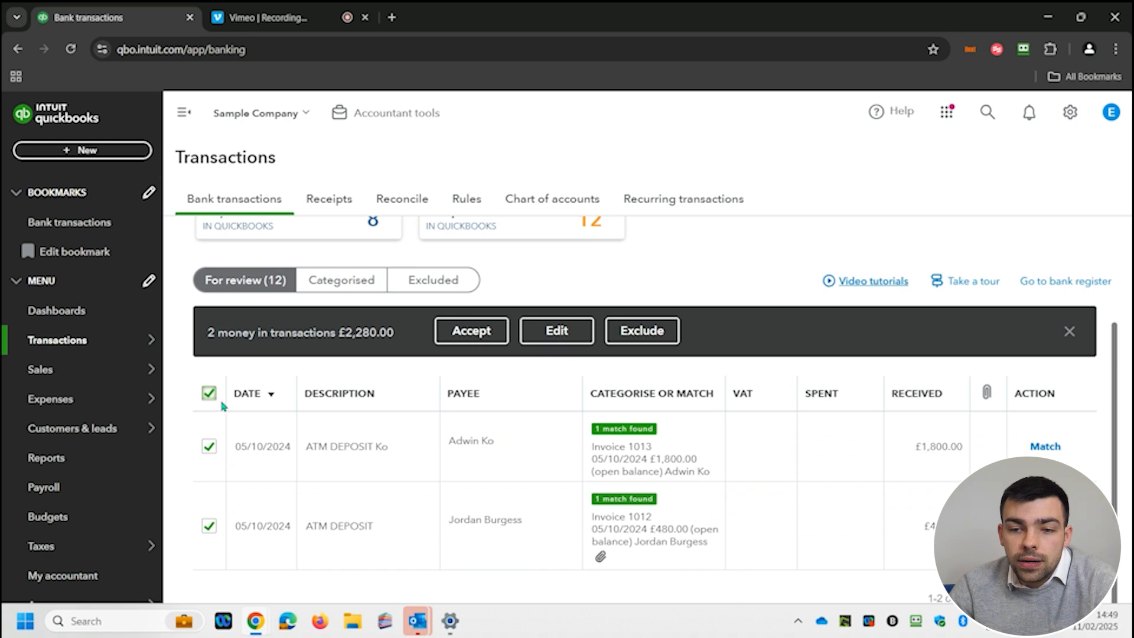
click(471, 331)
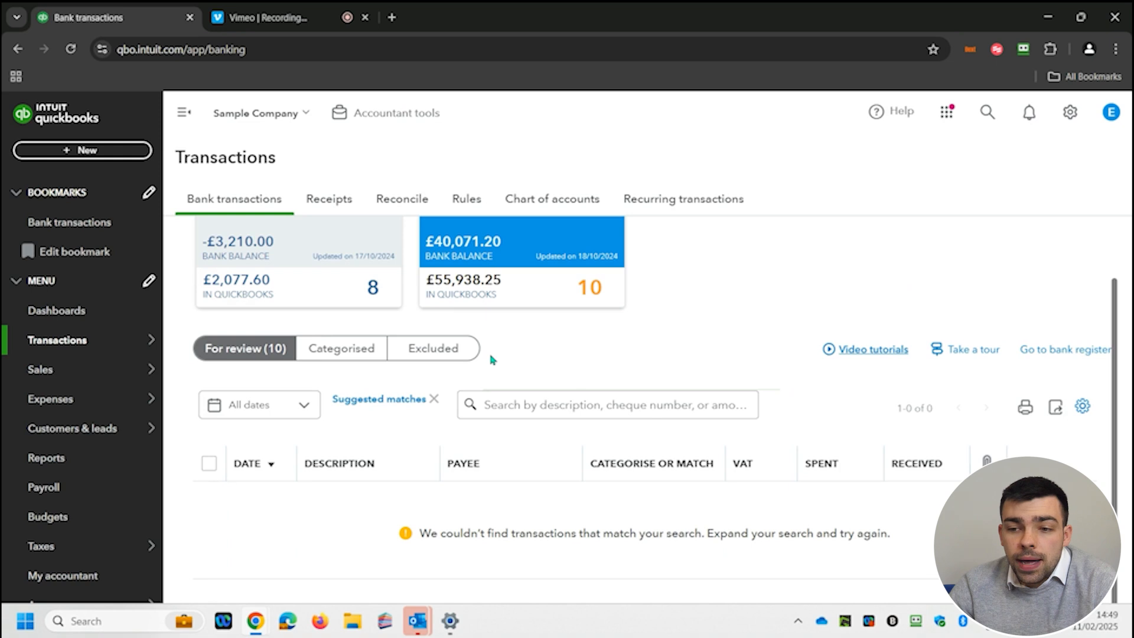
click(434, 399)
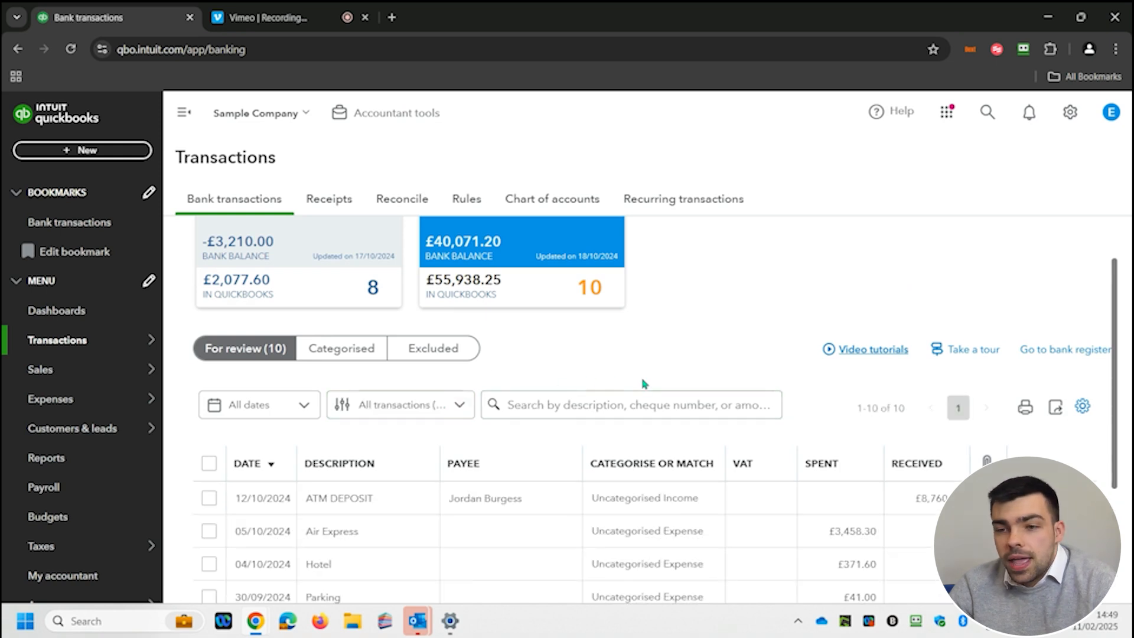
Step: Filter the Current account's transactions for review by Rules, accept the IT Support Center entry, and clear the filter
scroll(644, 384, down, 3)
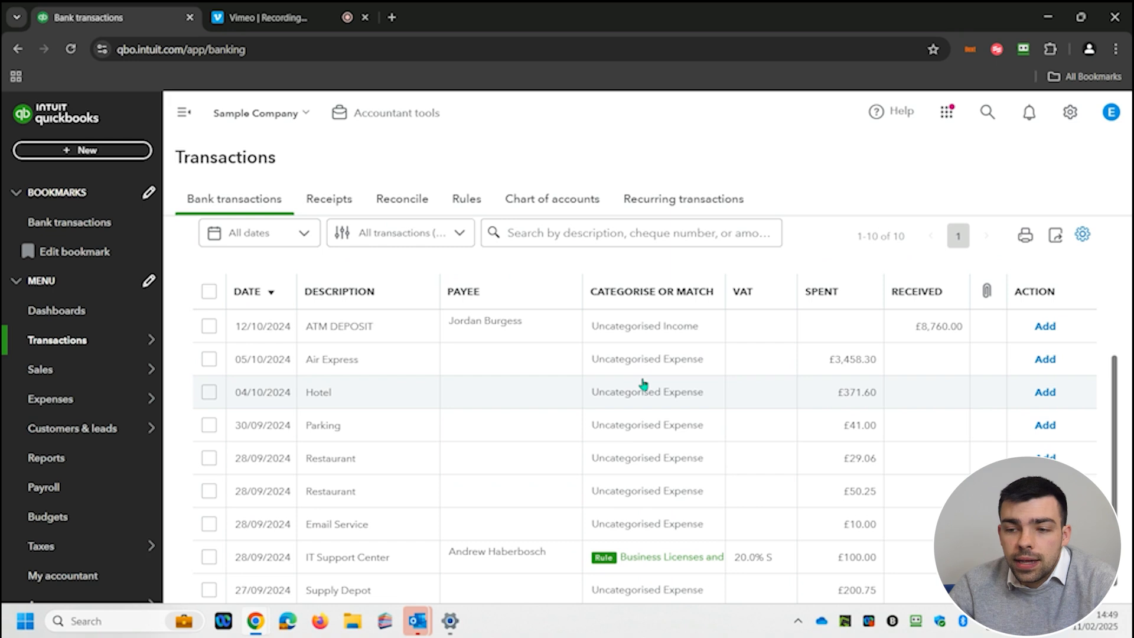
scroll(644, 384, down, 1)
scroll(619, 495, up, 3)
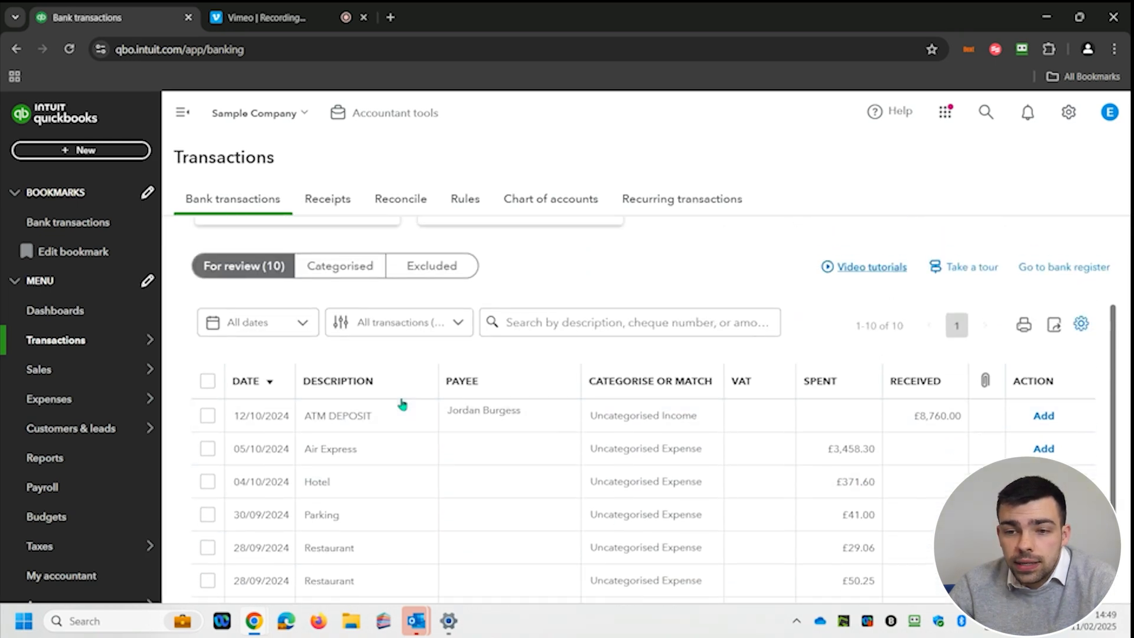
click(412, 319)
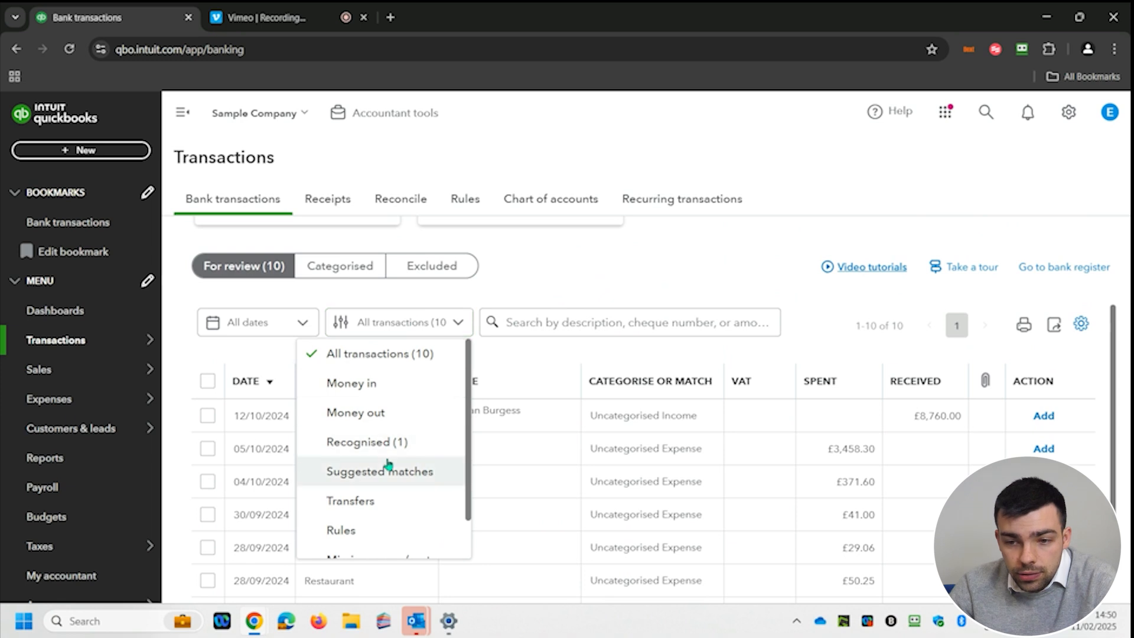
scroll(384, 464, down, 1)
click(362, 491)
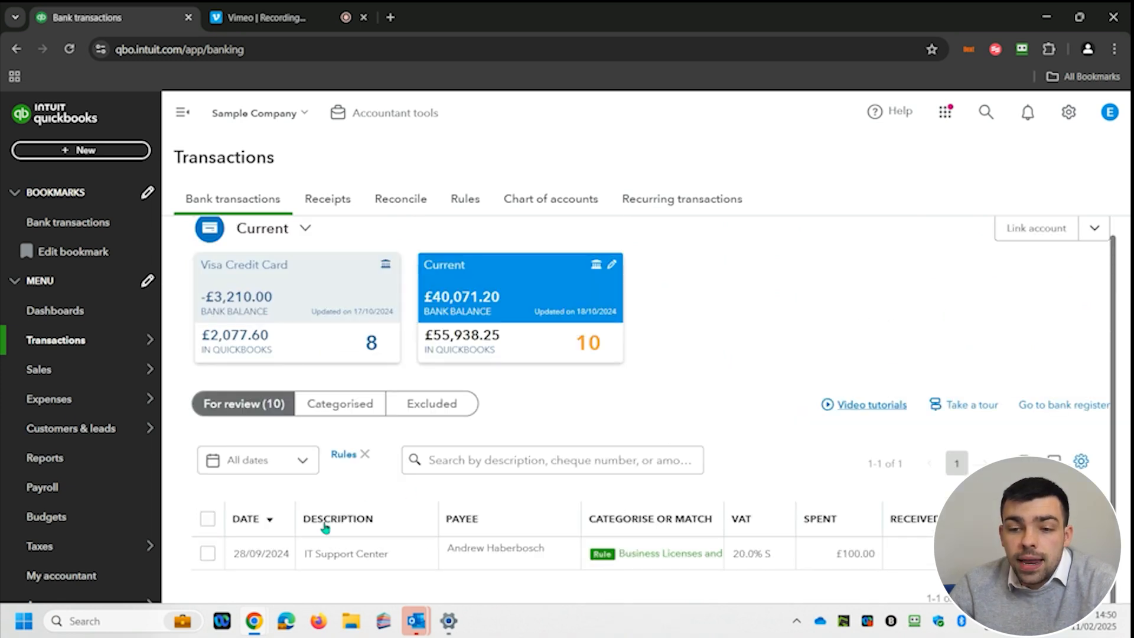
click(207, 553)
click(463, 458)
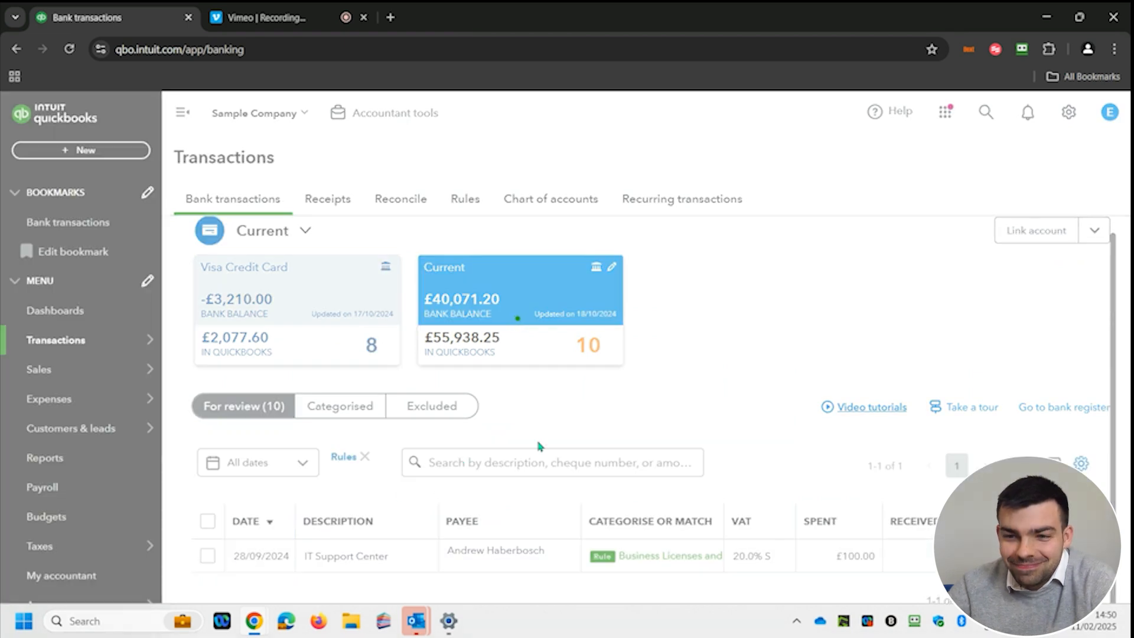
click(366, 457)
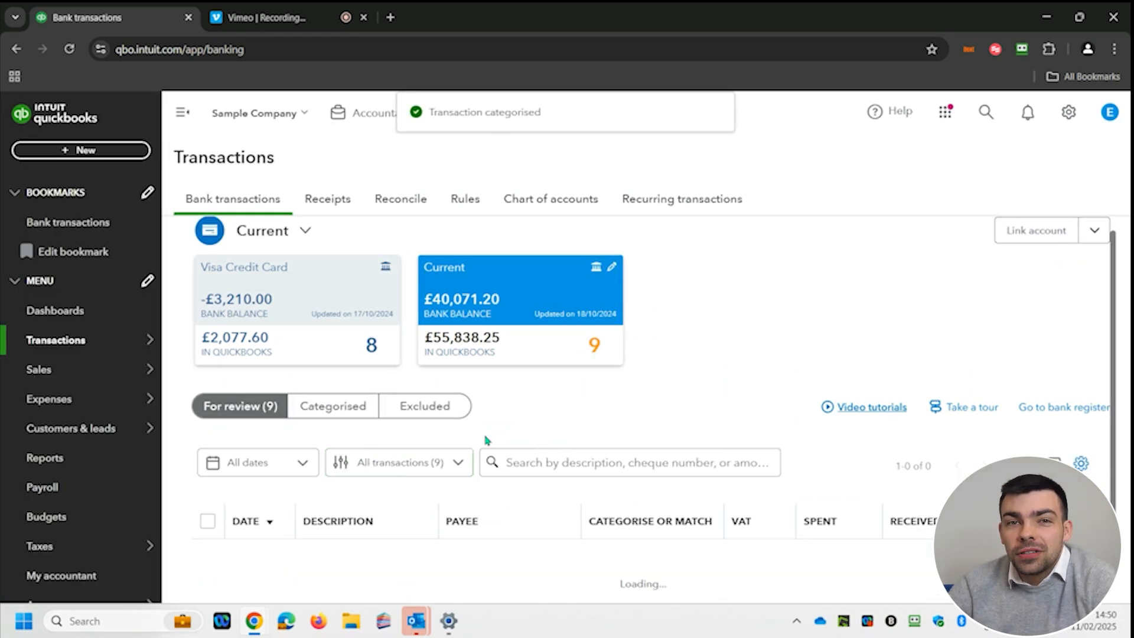
Step: Open the Parking transaction dated 30/09/2024 for categorising and confirm the suggested supplier as its payee
scroll(555, 431, down, 2)
scroll(555, 431, down, 3)
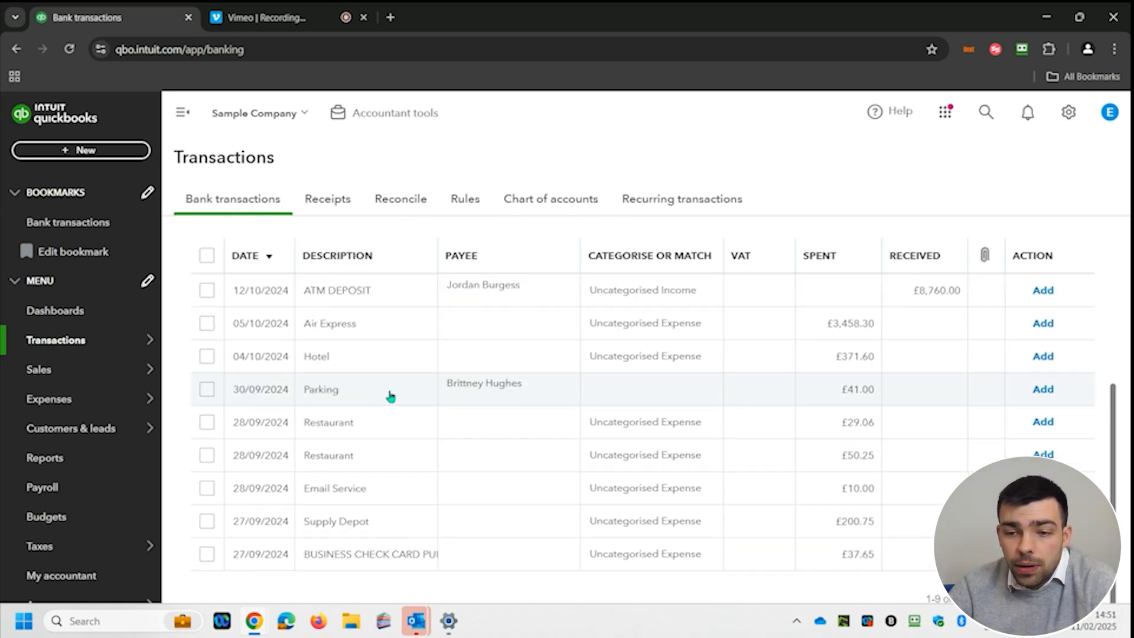
click(390, 395)
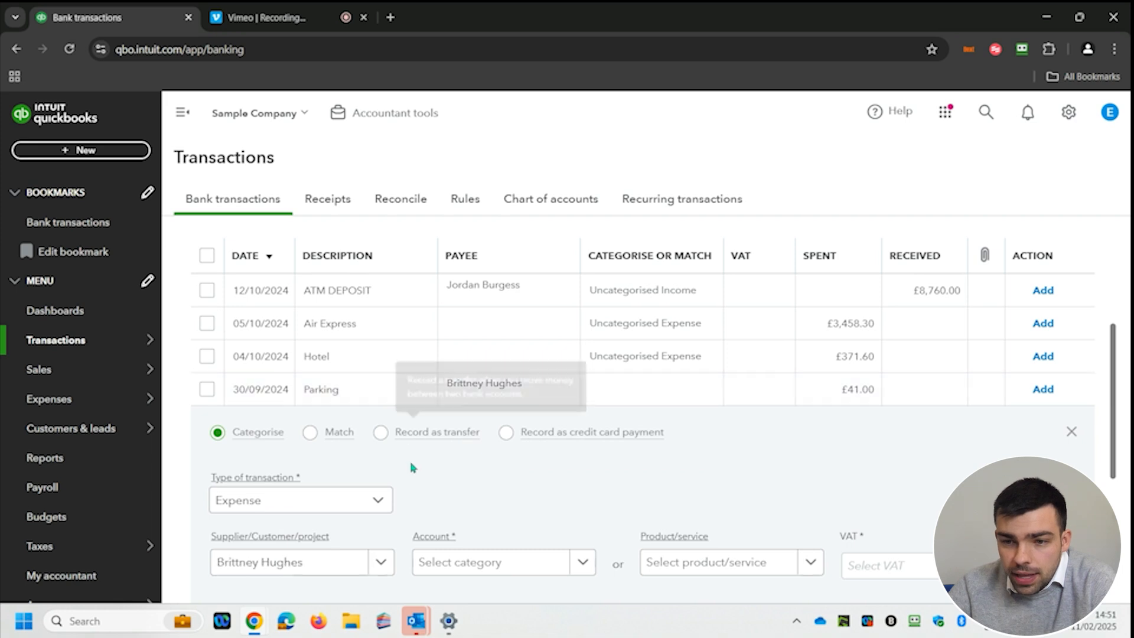
scroll(434, 482, down, 1)
scroll(434, 482, down, 1)
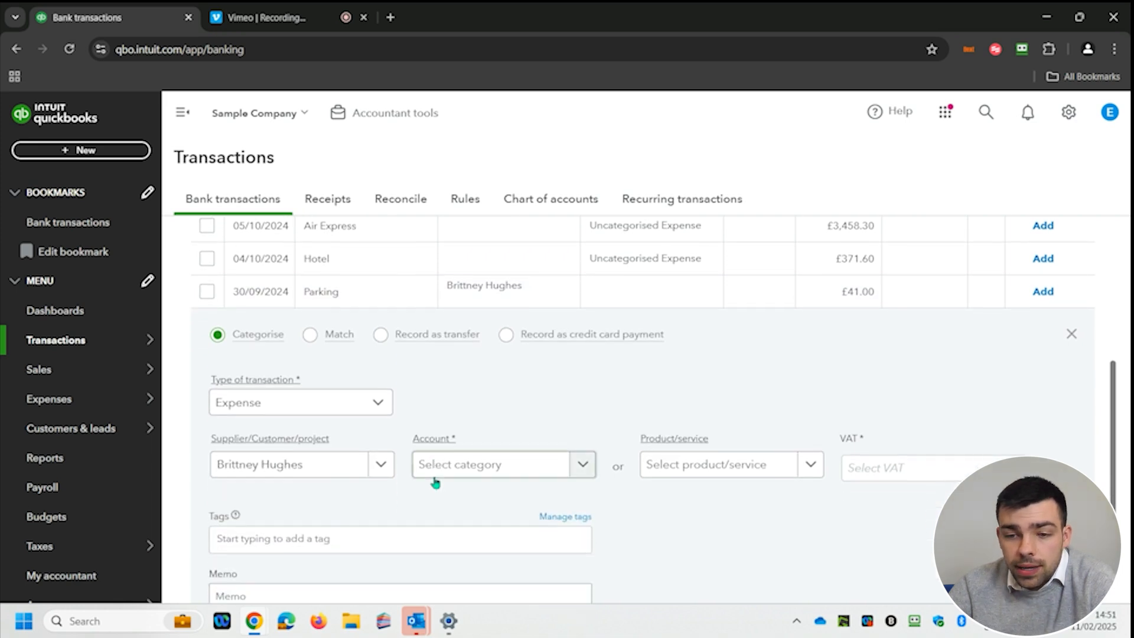
click(326, 470)
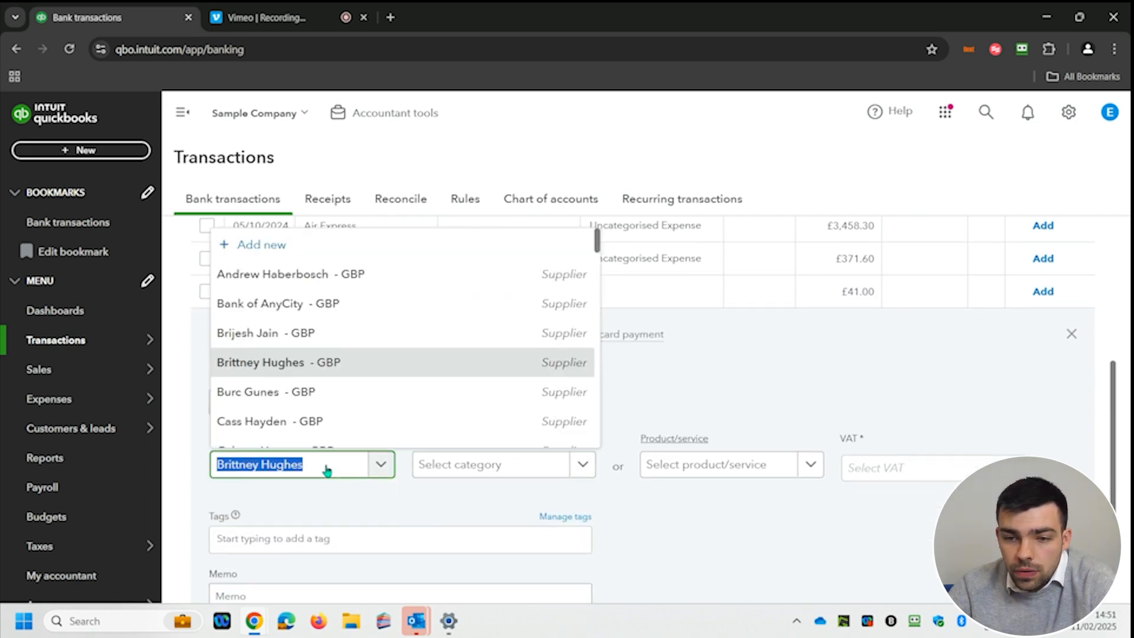
click(340, 367)
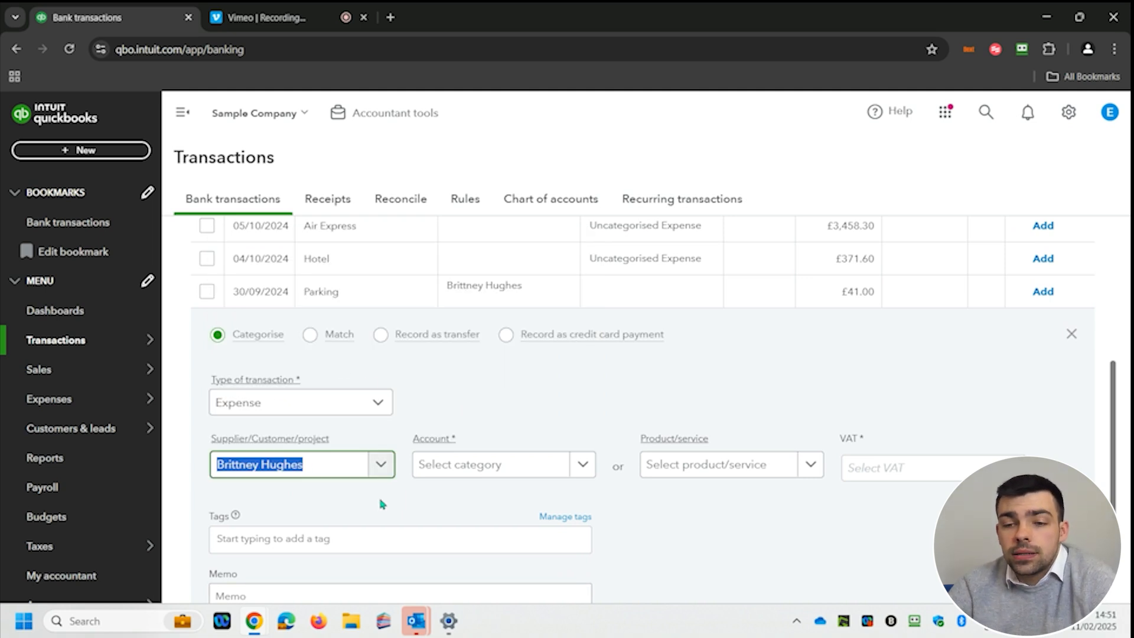
Step: Set the Parking transaction's account to Travel Expense
click(459, 471)
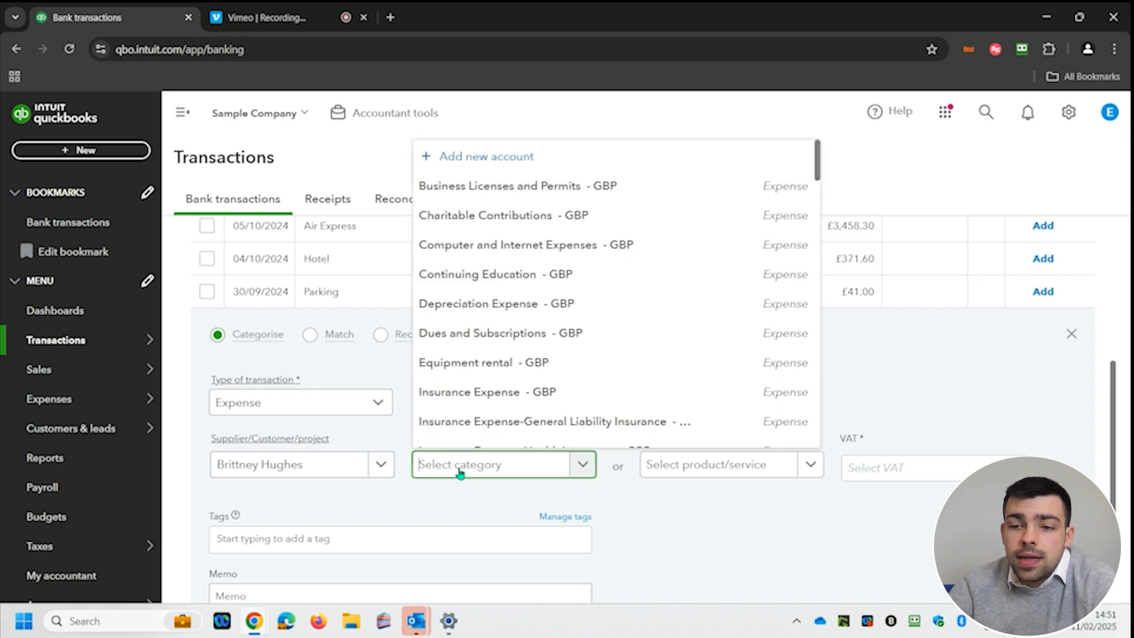
text(trav)
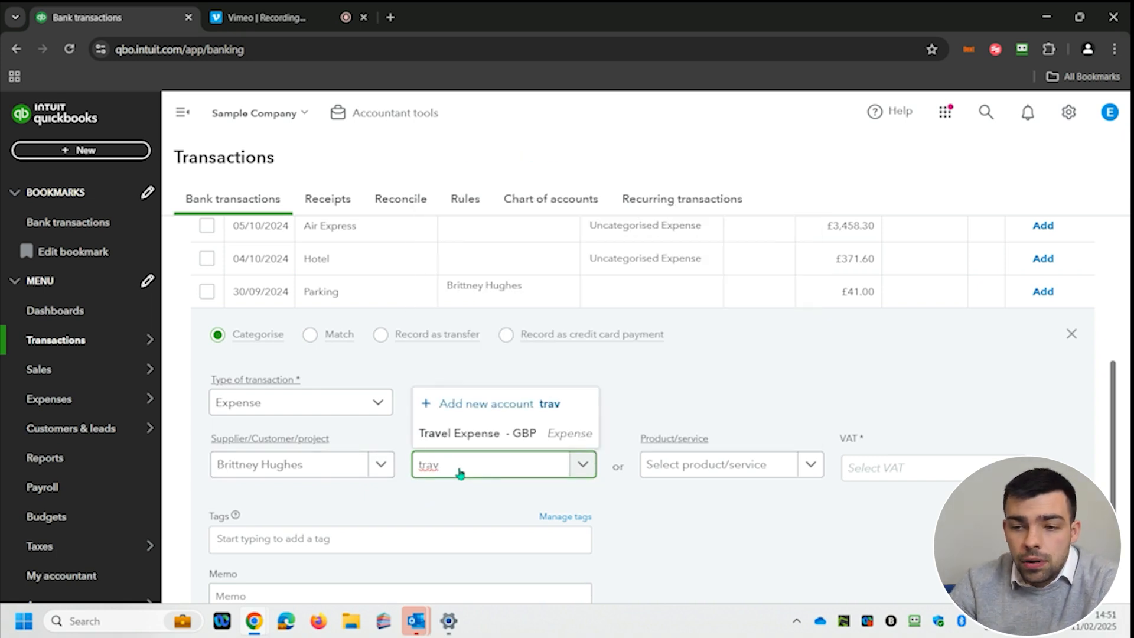
click(480, 437)
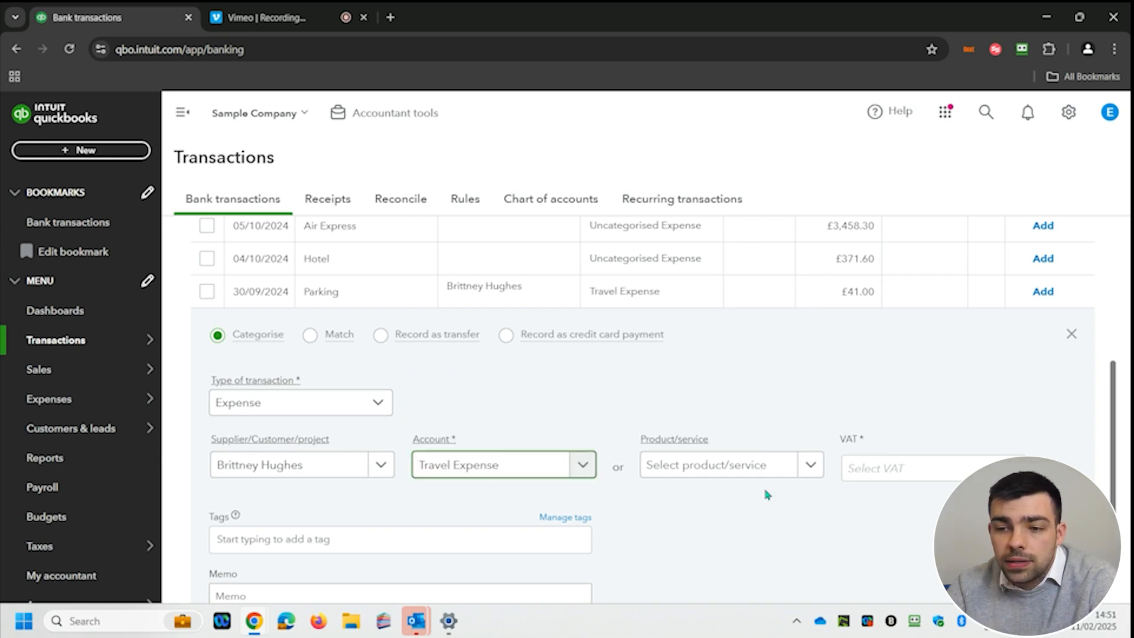
Step: Apply No VAT (0%) to the Parking transaction without making it the category's default tax code, and add the transaction
click(886, 468)
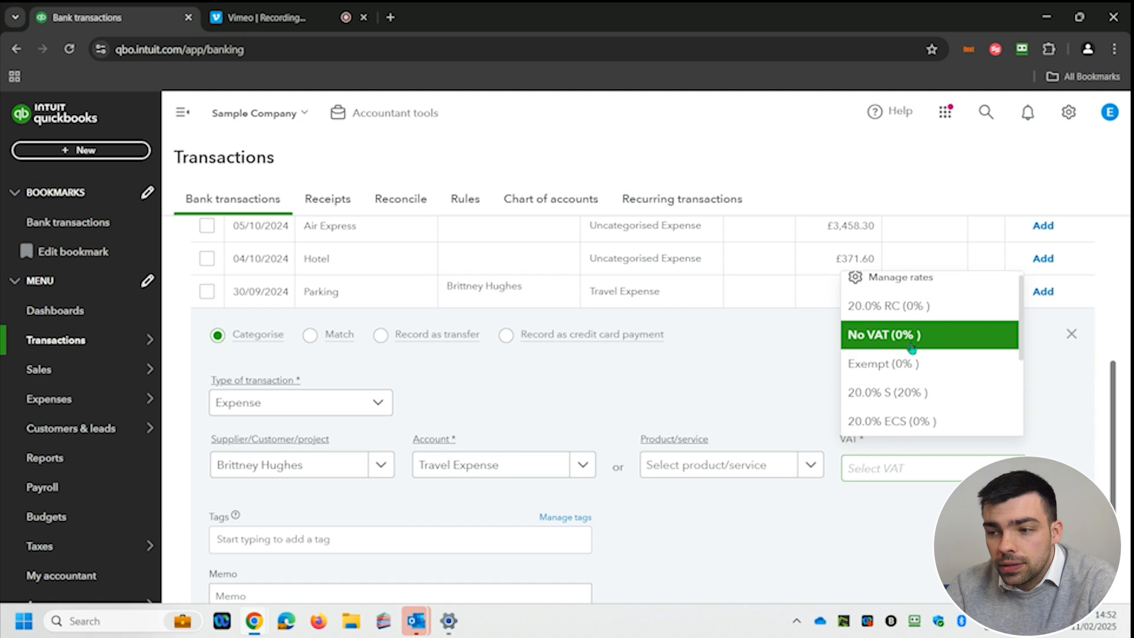
click(912, 349)
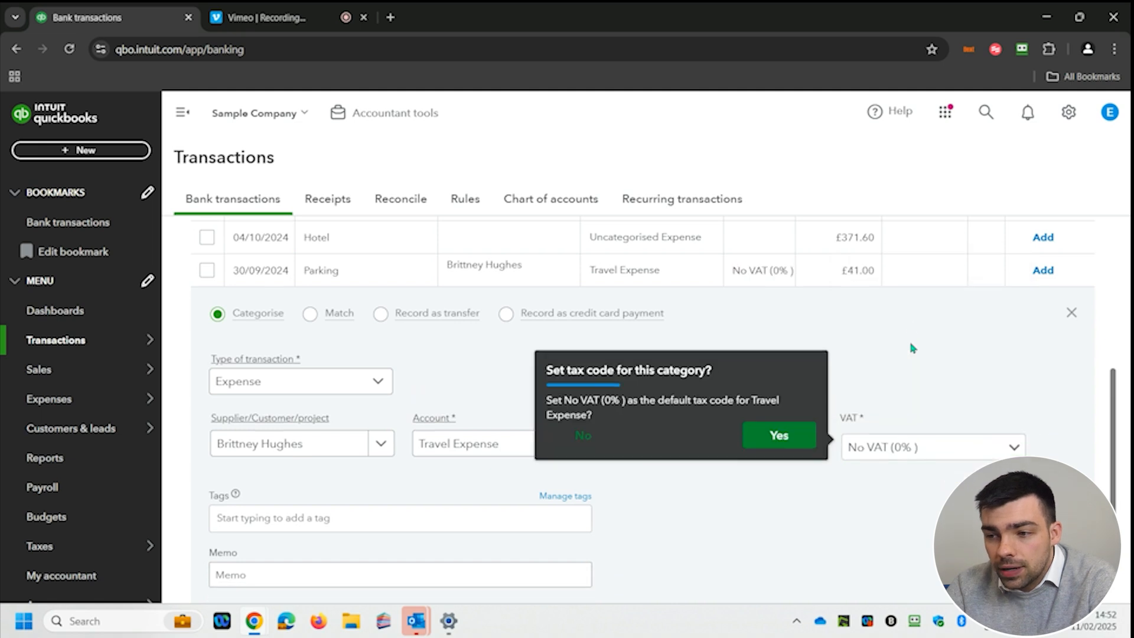
click(587, 436)
scroll(666, 503, down, 2)
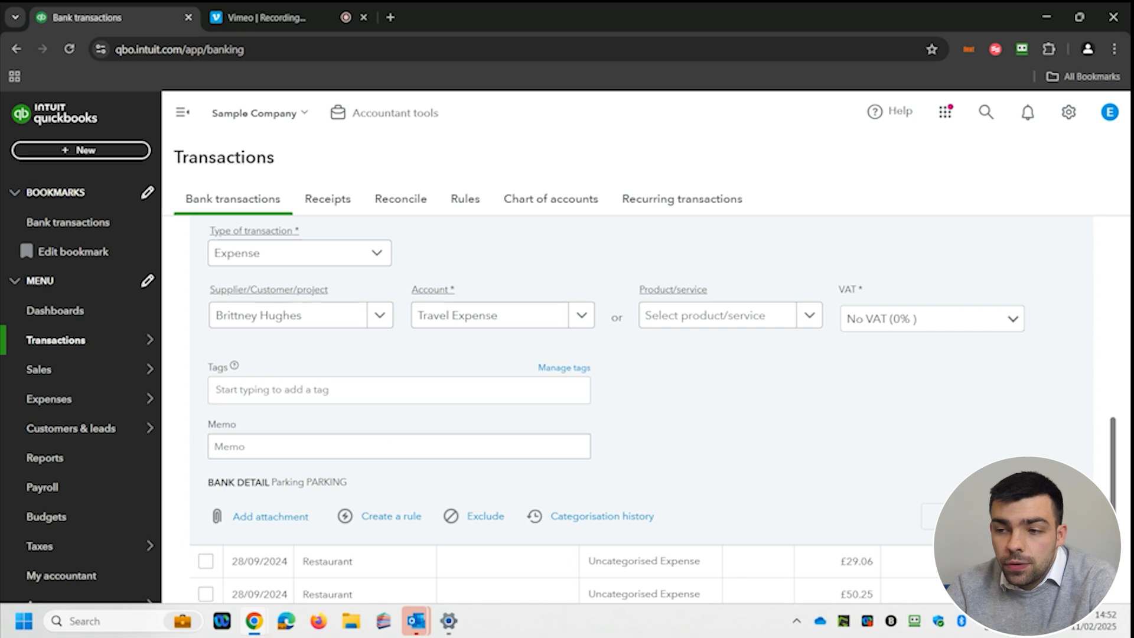
click(1044, 517)
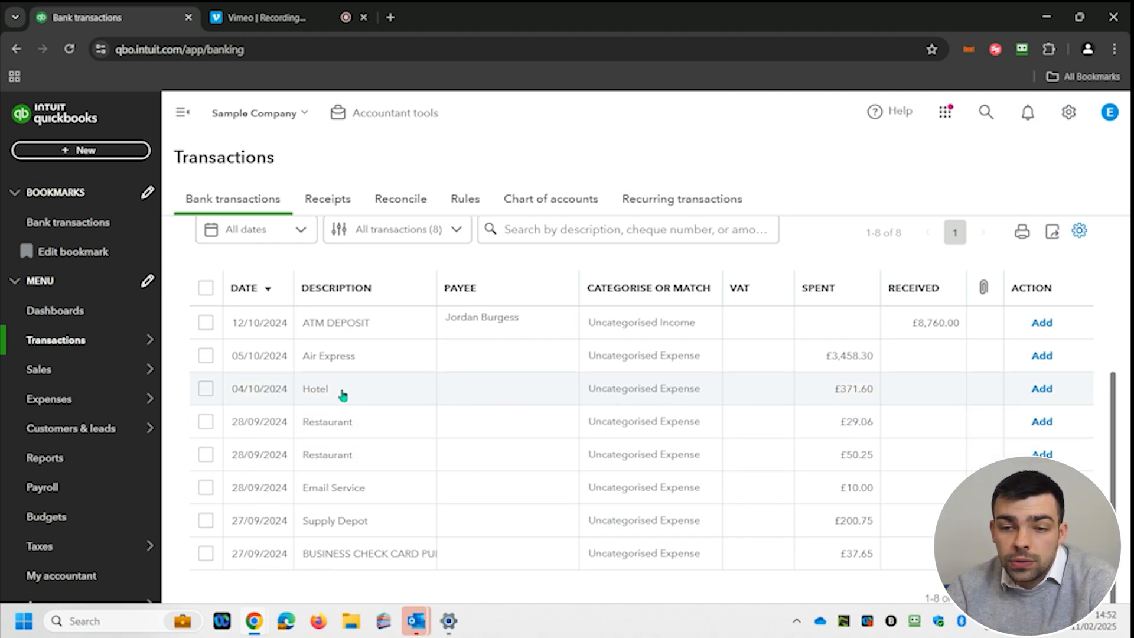
Step: Start a new bank rule from the Hotel transaction dated 04/10/2024 and name it Hotel
click(411, 396)
scroll(411, 396, down, 1)
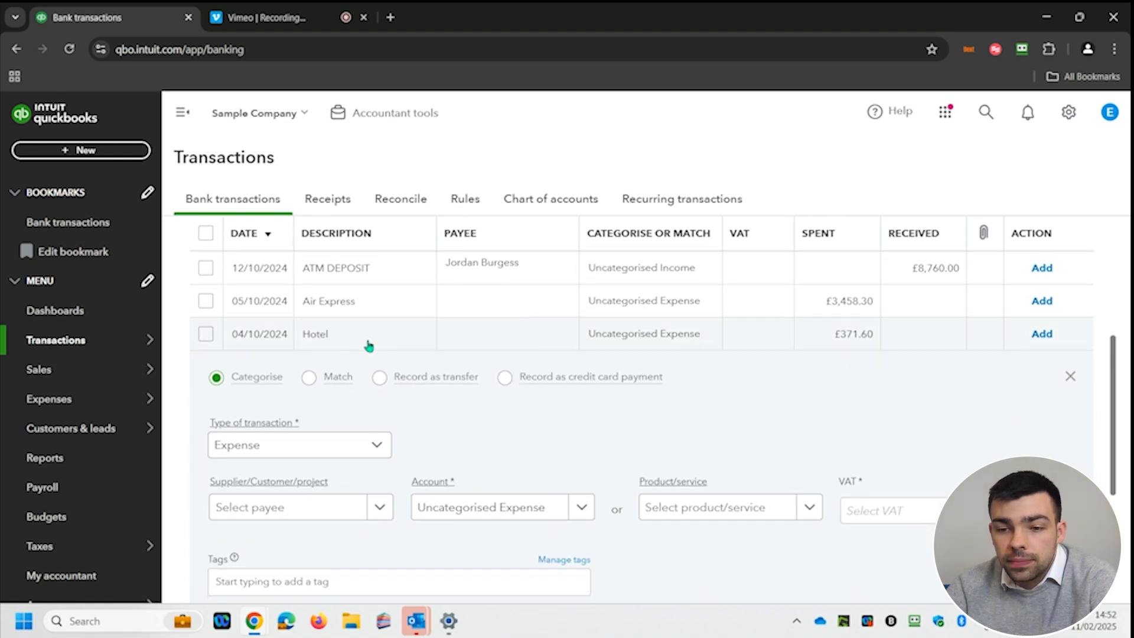
scroll(508, 467, down, 2)
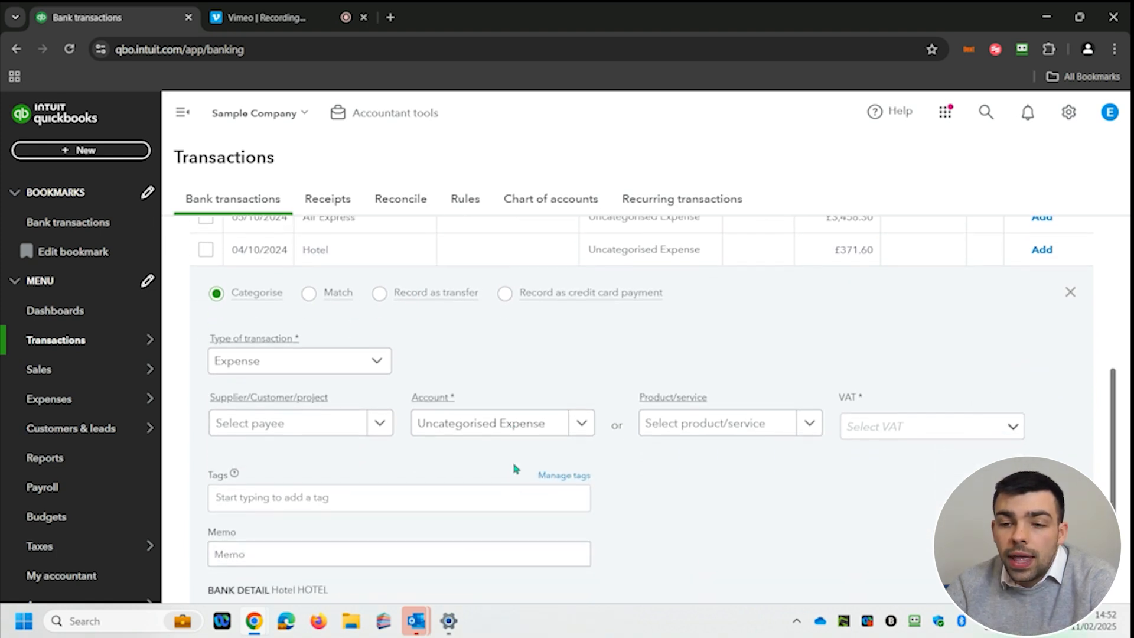
scroll(514, 468, down, 1)
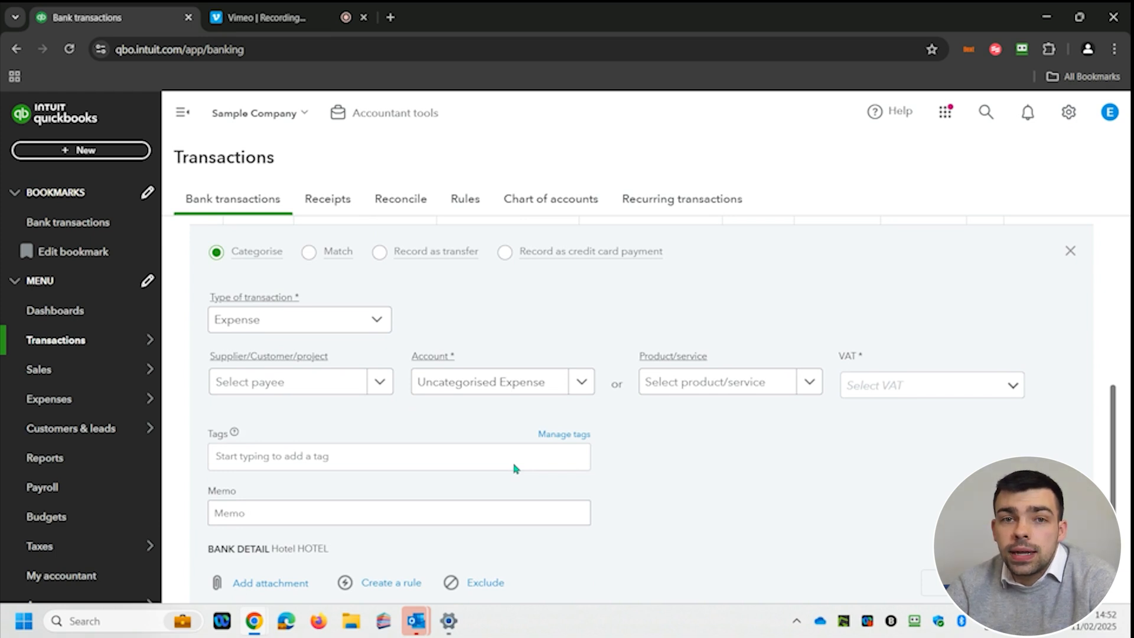
scroll(626, 446, down, 1)
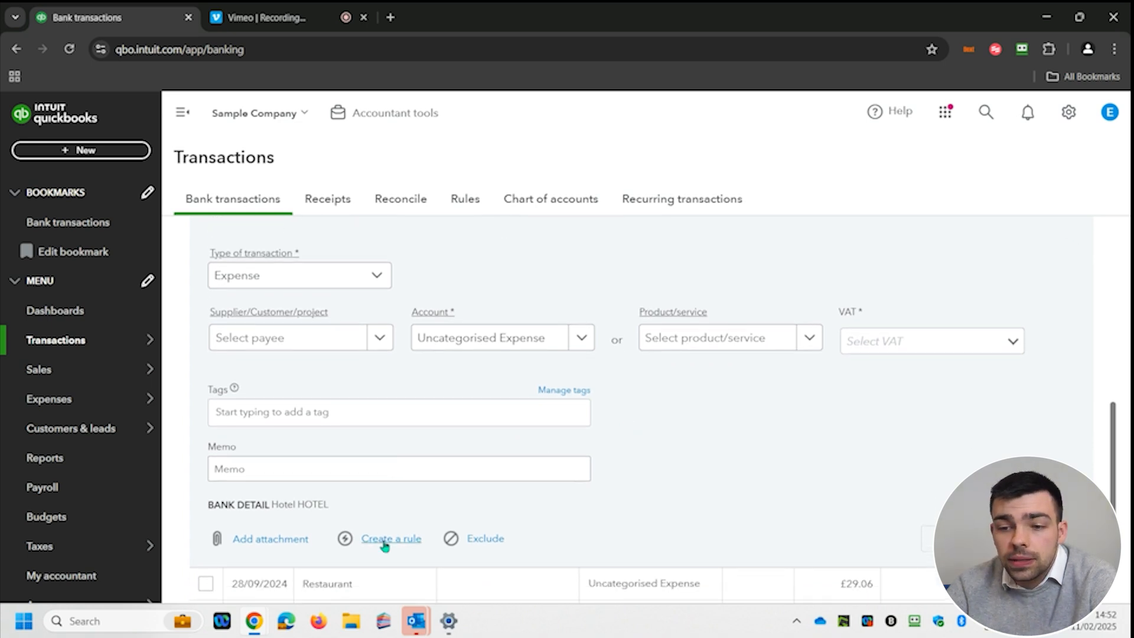
click(385, 540)
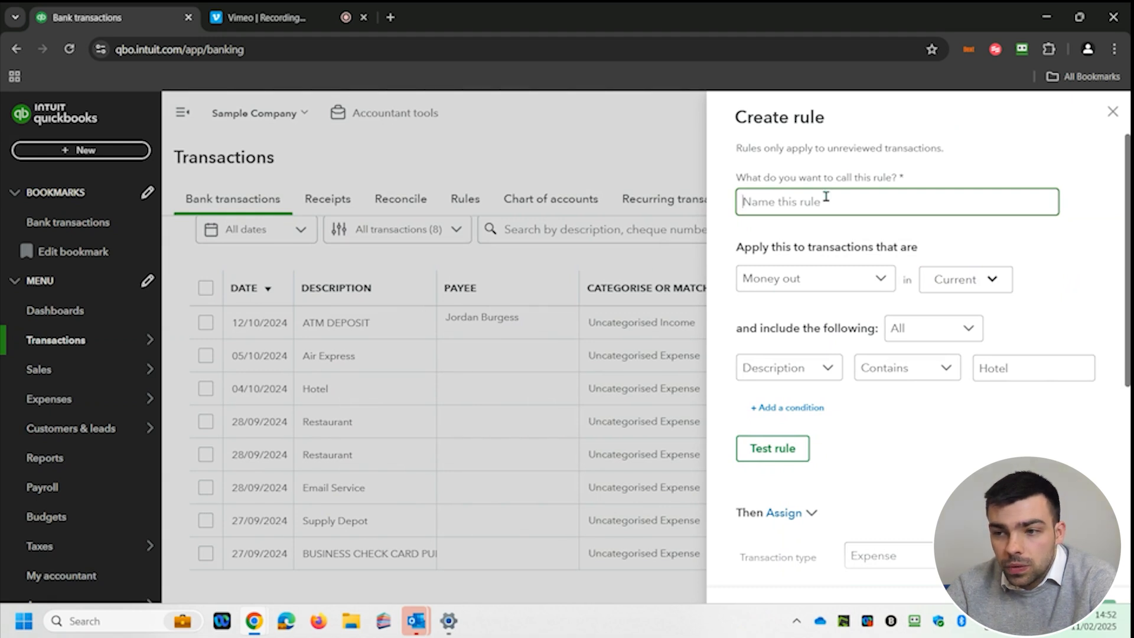
text(Hotel)
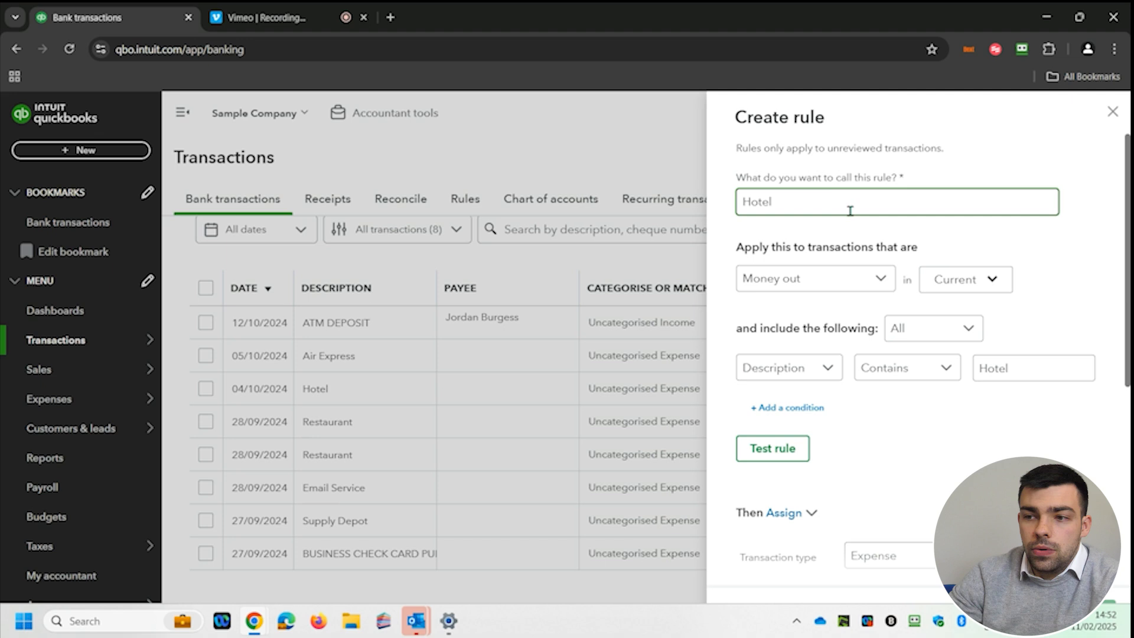
Step: Check the Hotel rule's description condition and assign Travel Expense as the rule's category
scroll(854, 215, down, 1)
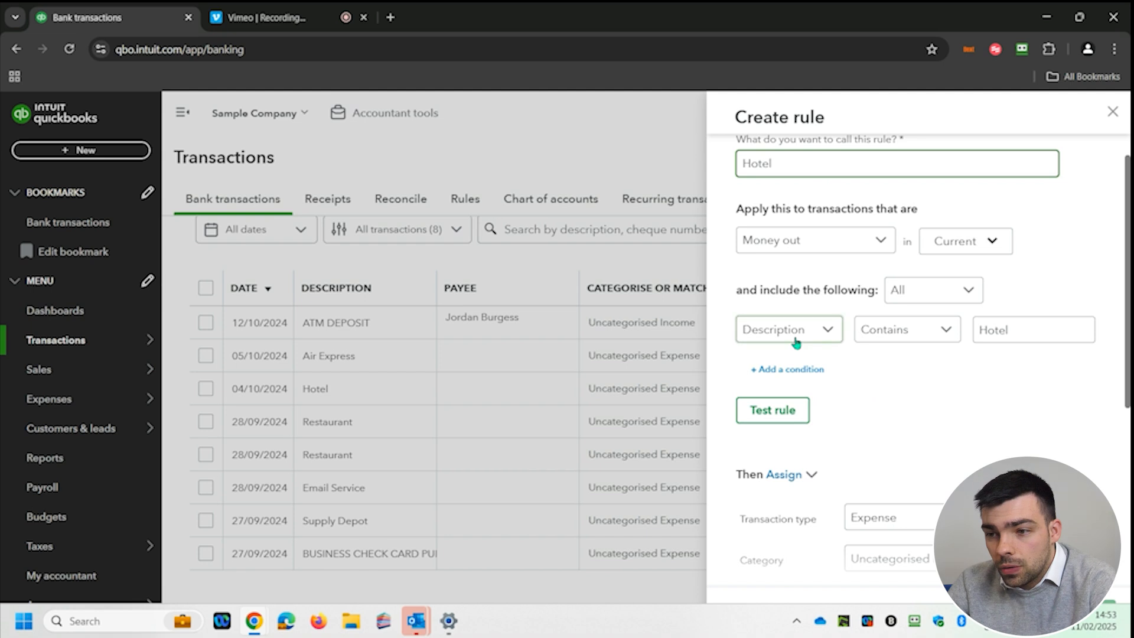
click(1018, 331)
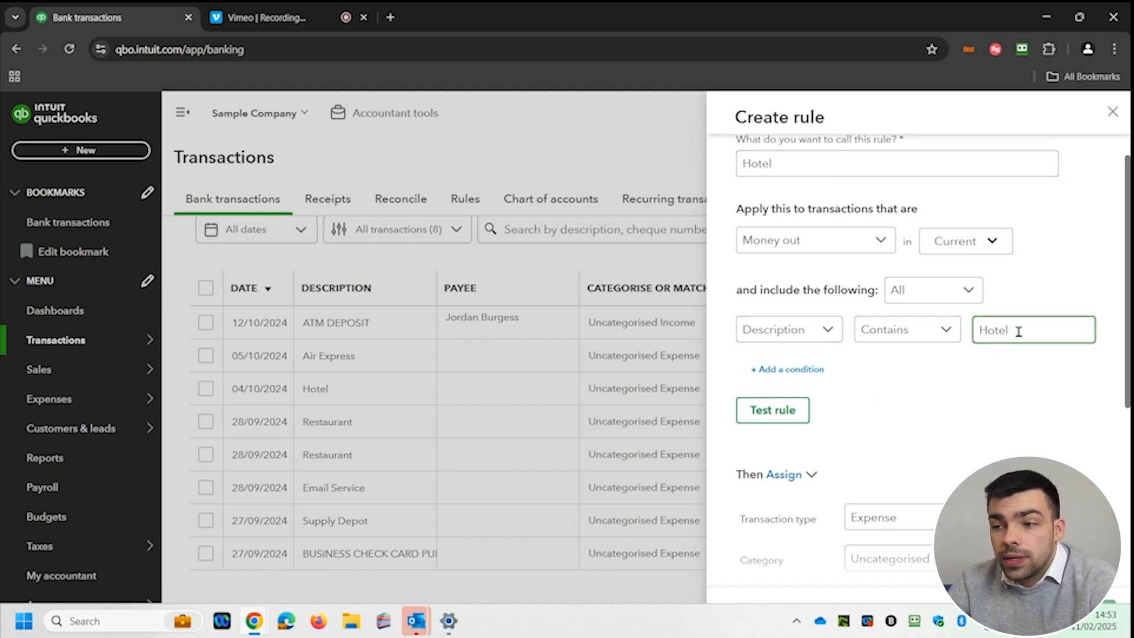
scroll(912, 417, down, 1)
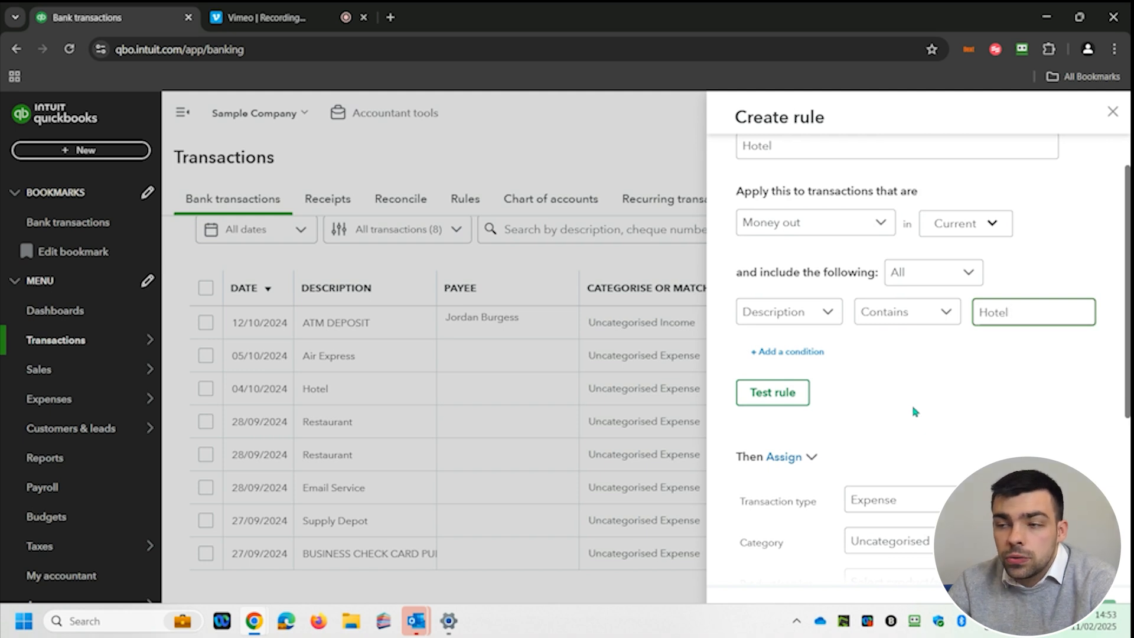
scroll(913, 418, down, 2)
scroll(913, 418, down, 3)
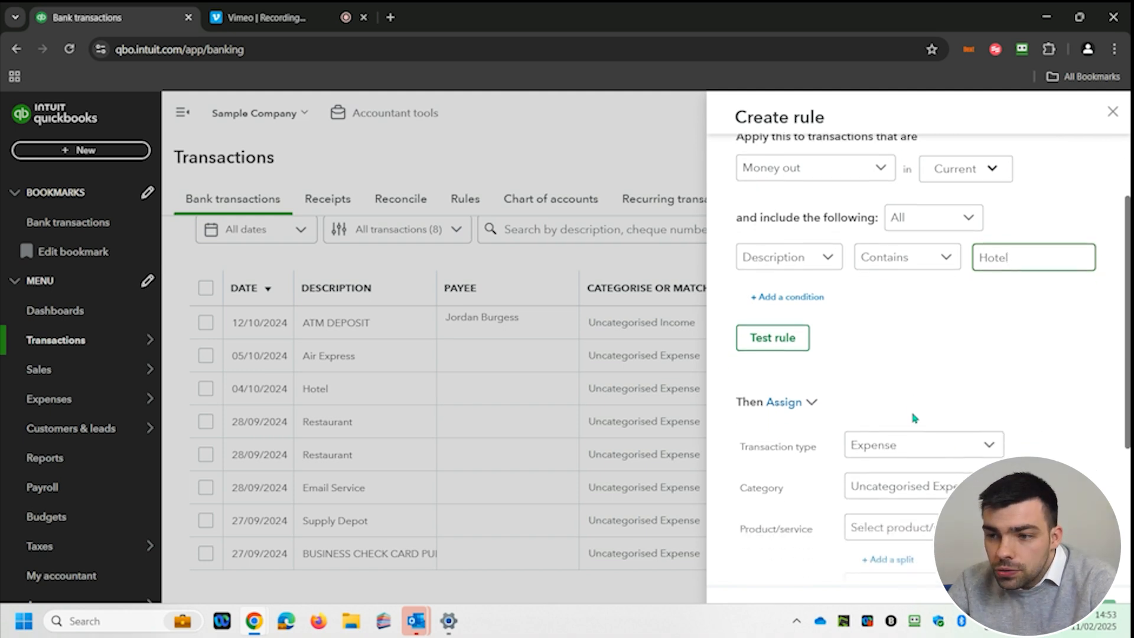
scroll(913, 417, down, 2)
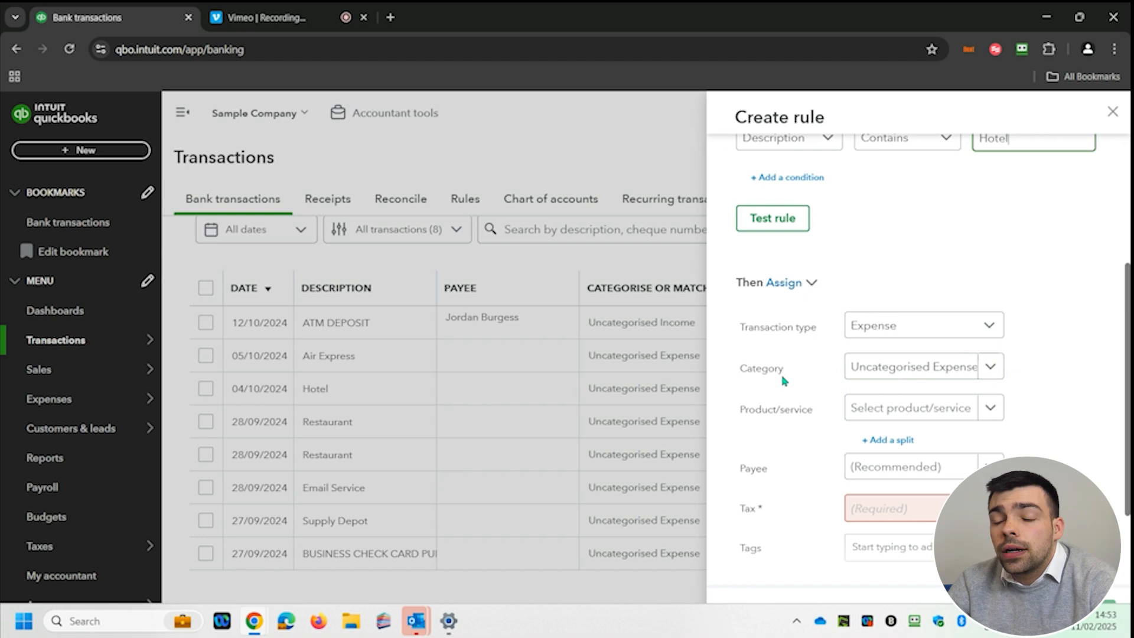
click(898, 369)
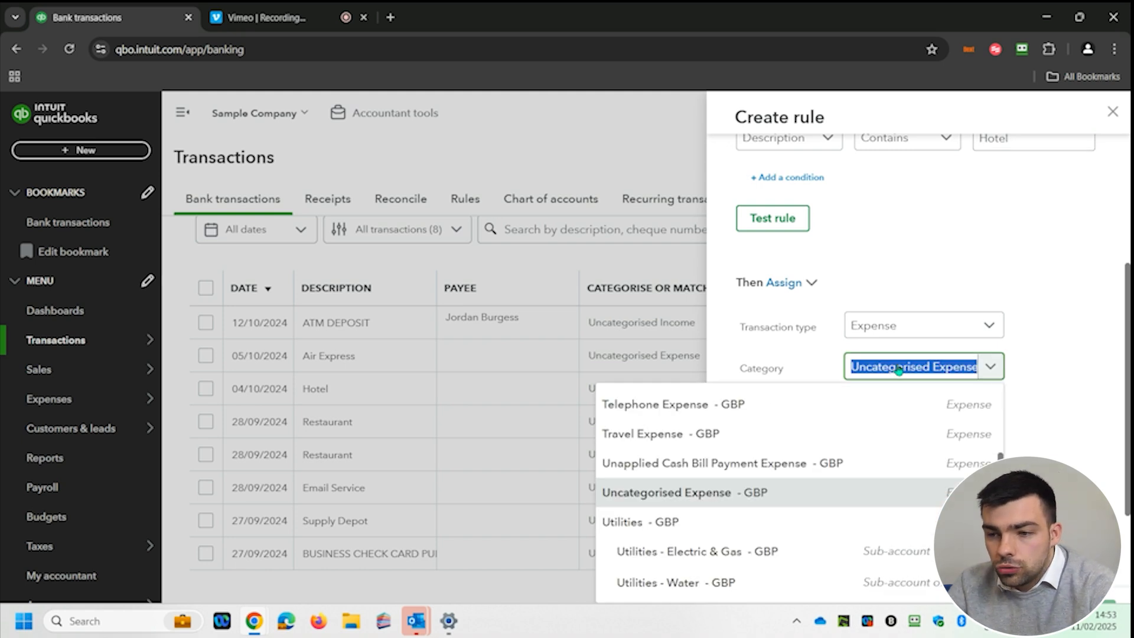
text(trave)
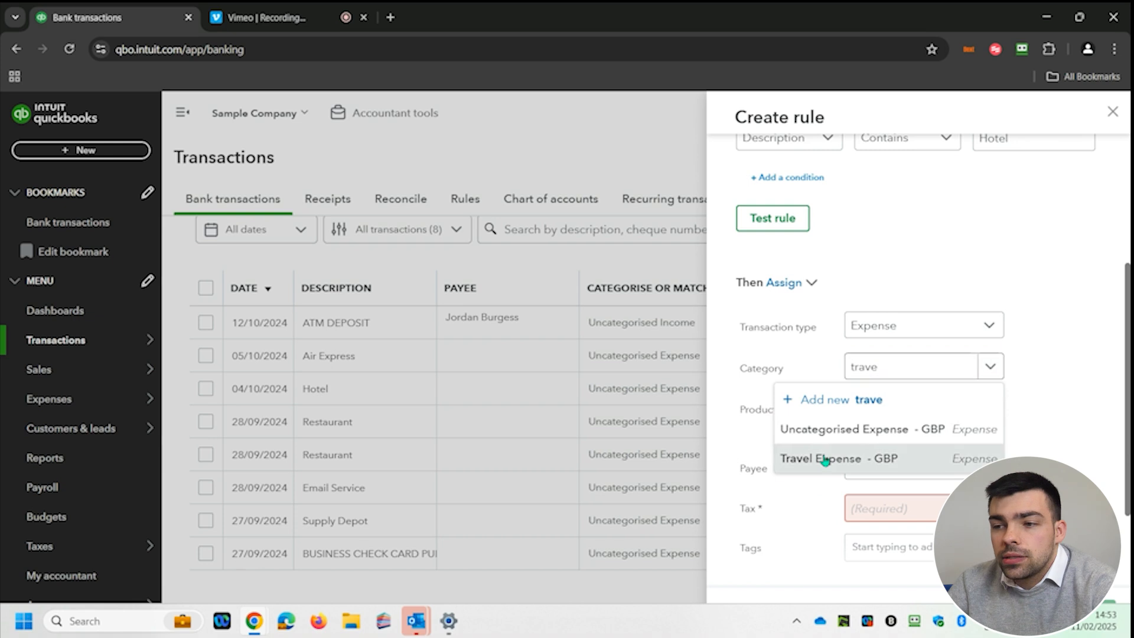
click(825, 459)
Step: Assign an existing supplier as the payee of the Hotel rule
scroll(807, 461, down, 1)
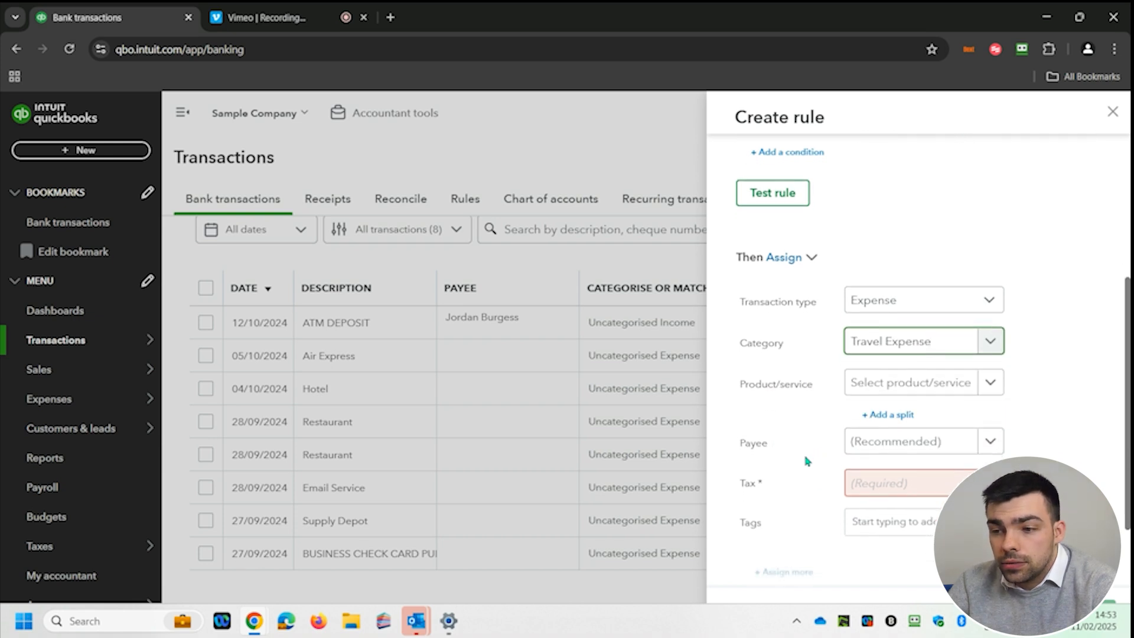
scroll(807, 461, down, 1)
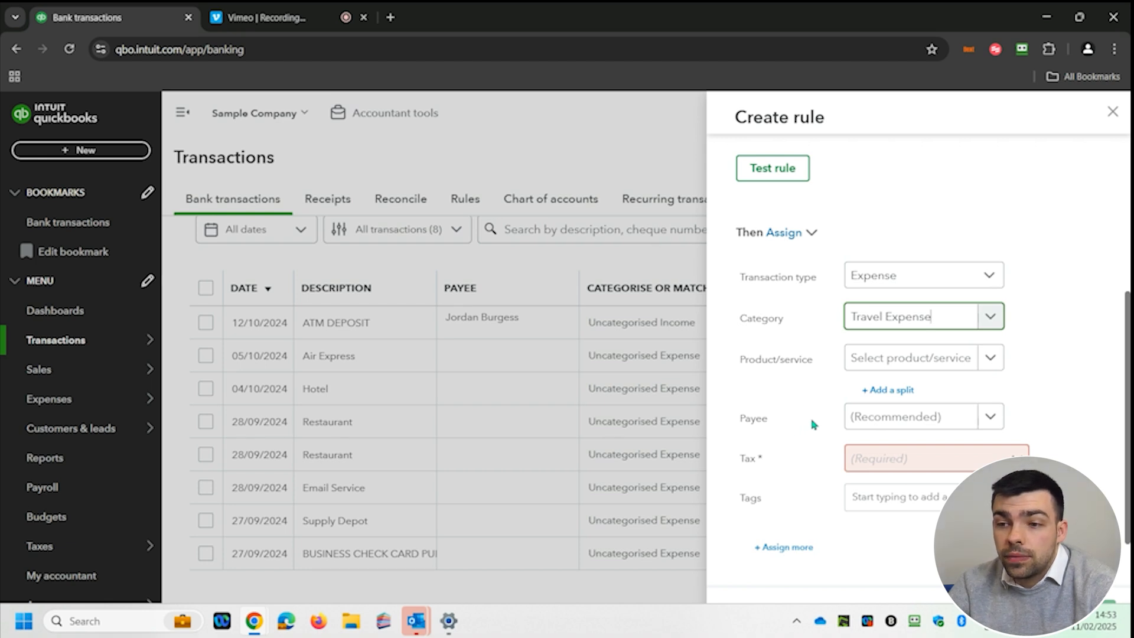
click(882, 417)
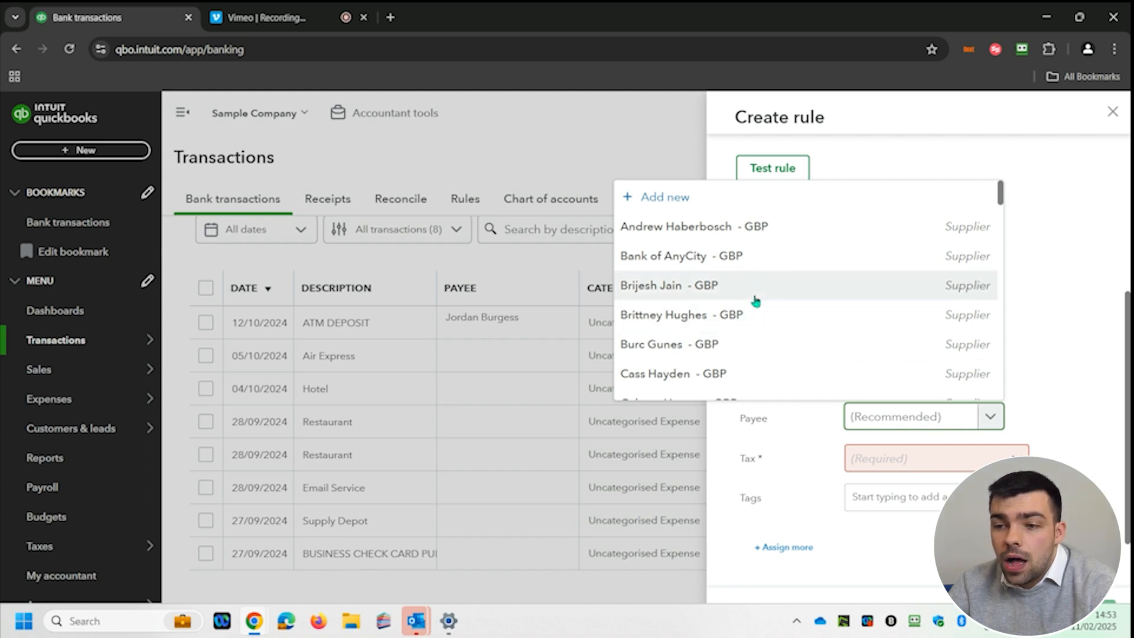
click(742, 348)
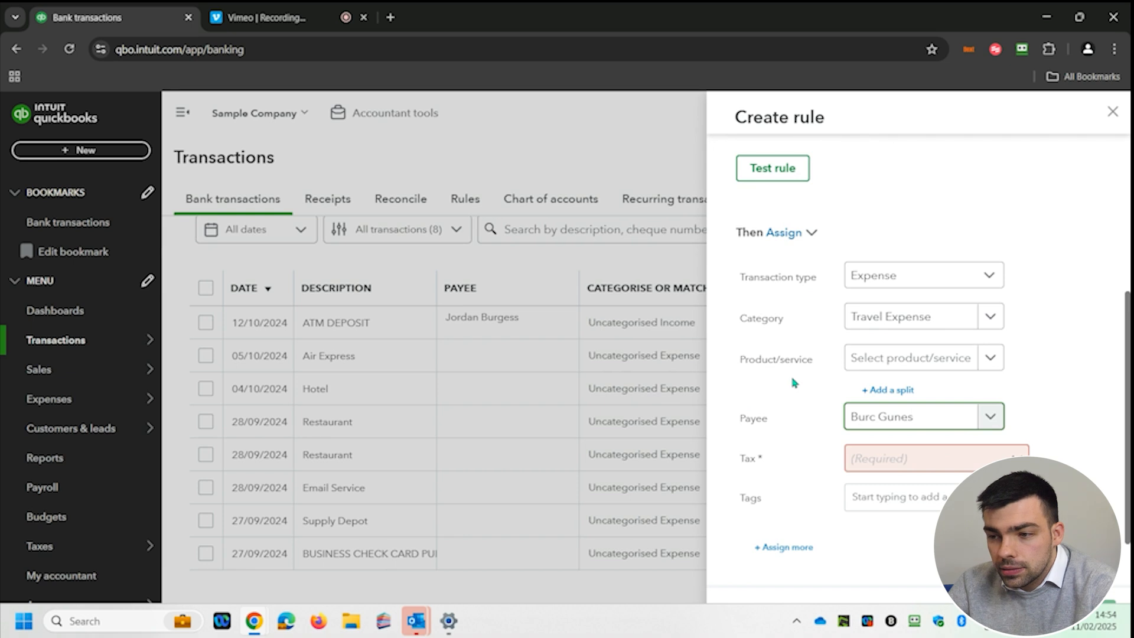
Step: Set the Hotel rule's tax to No VAT (0%) and save the rule
scroll(811, 432, down, 1)
scroll(810, 430, down, 1)
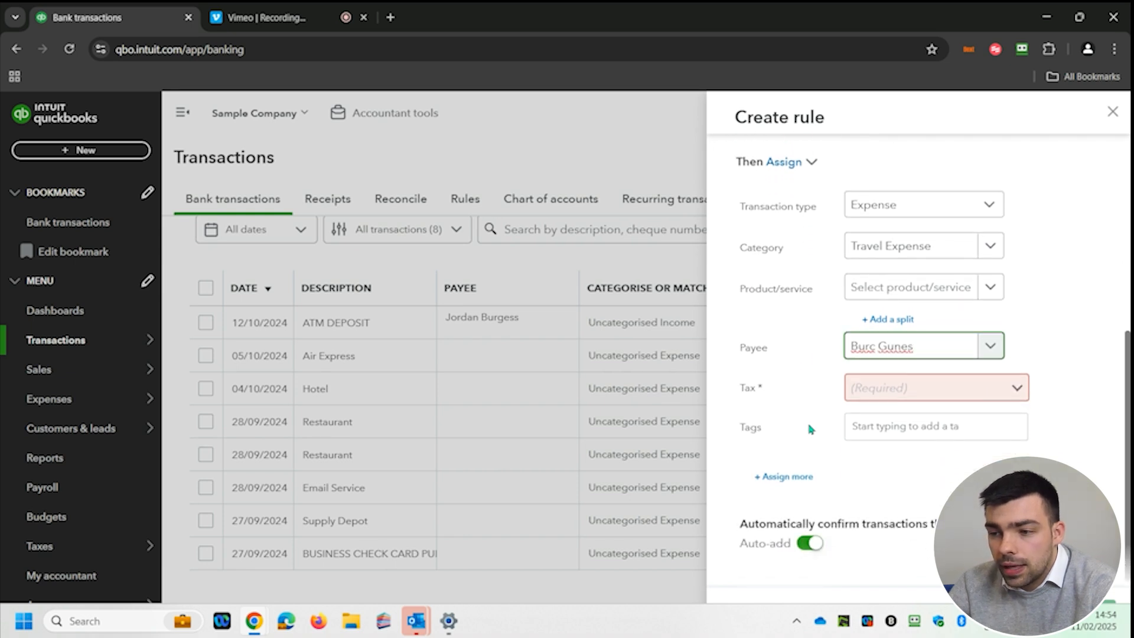
click(1014, 387)
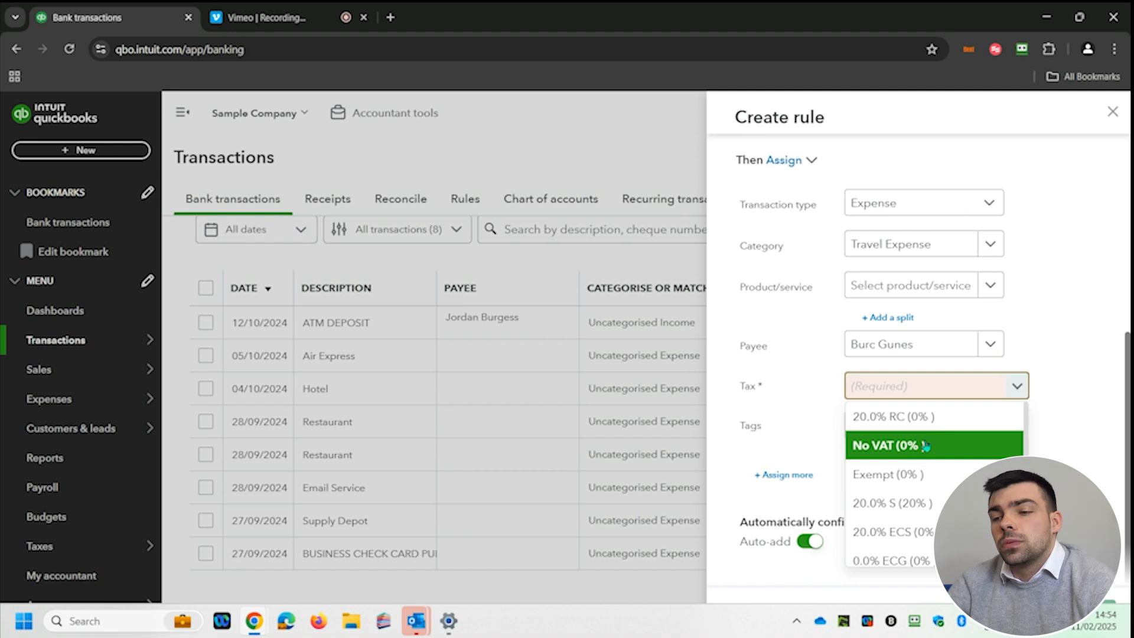
click(926, 446)
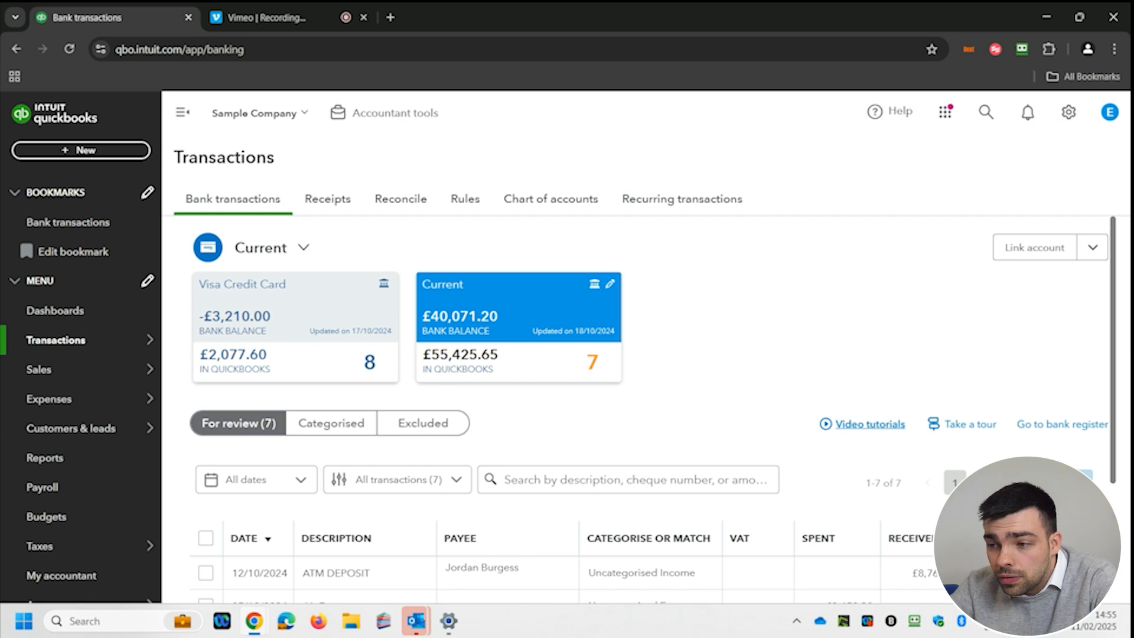
Step: Examine the bank transactions table settings, including columns, grouping, automation, transaction details and page size options
click(1080, 481)
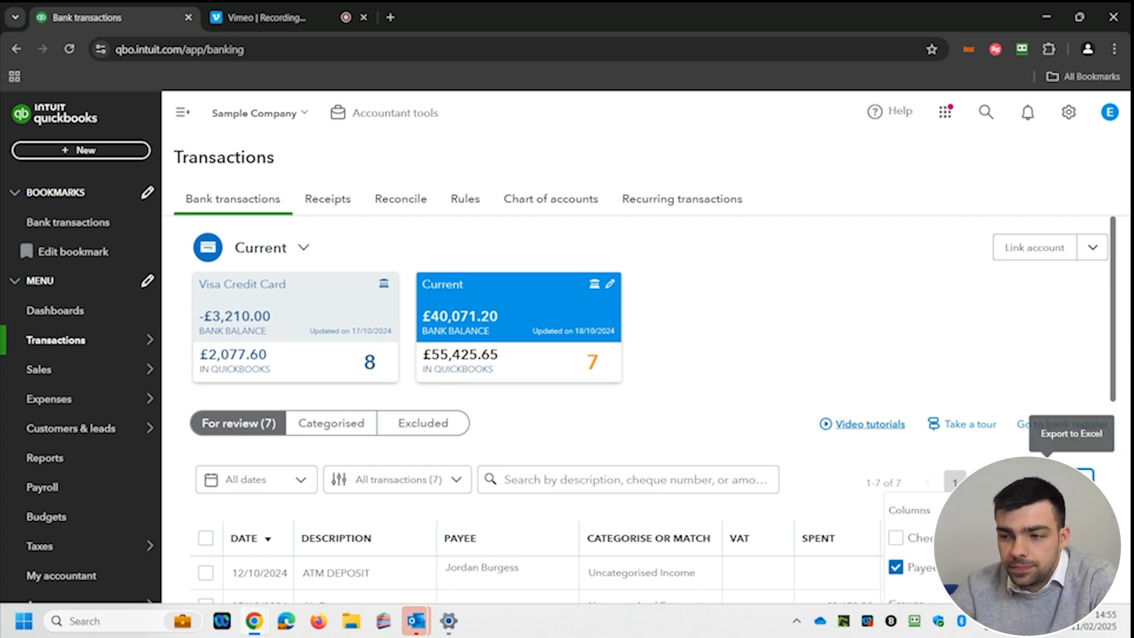
scroll(1027, 520, down, 2)
scroll(652, 409, down, 3)
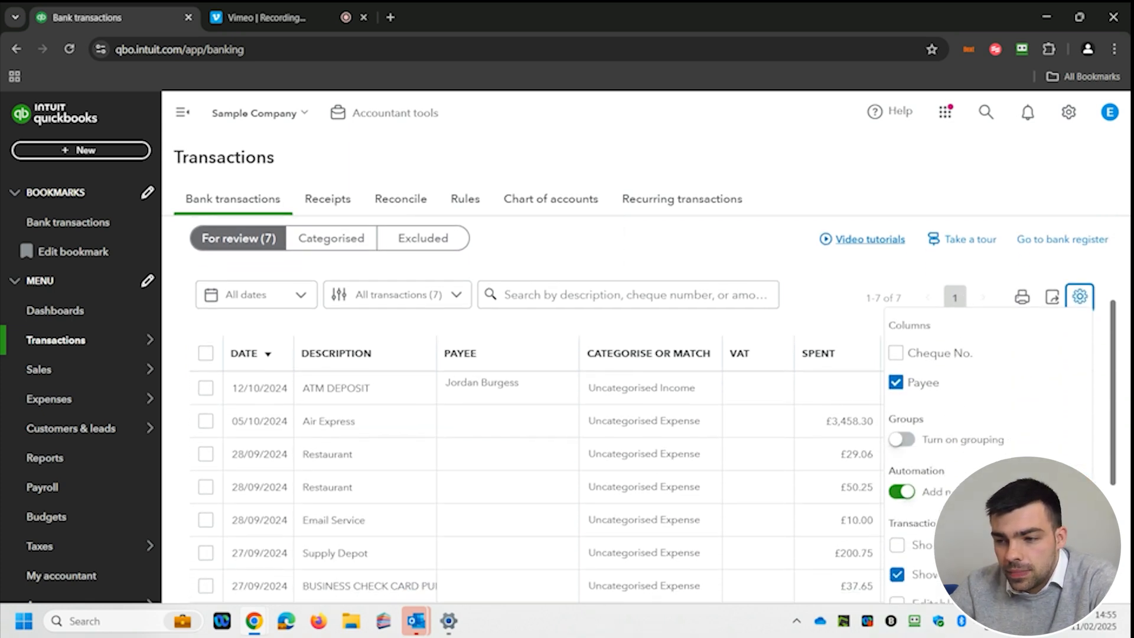
scroll(653, 410, down, 1)
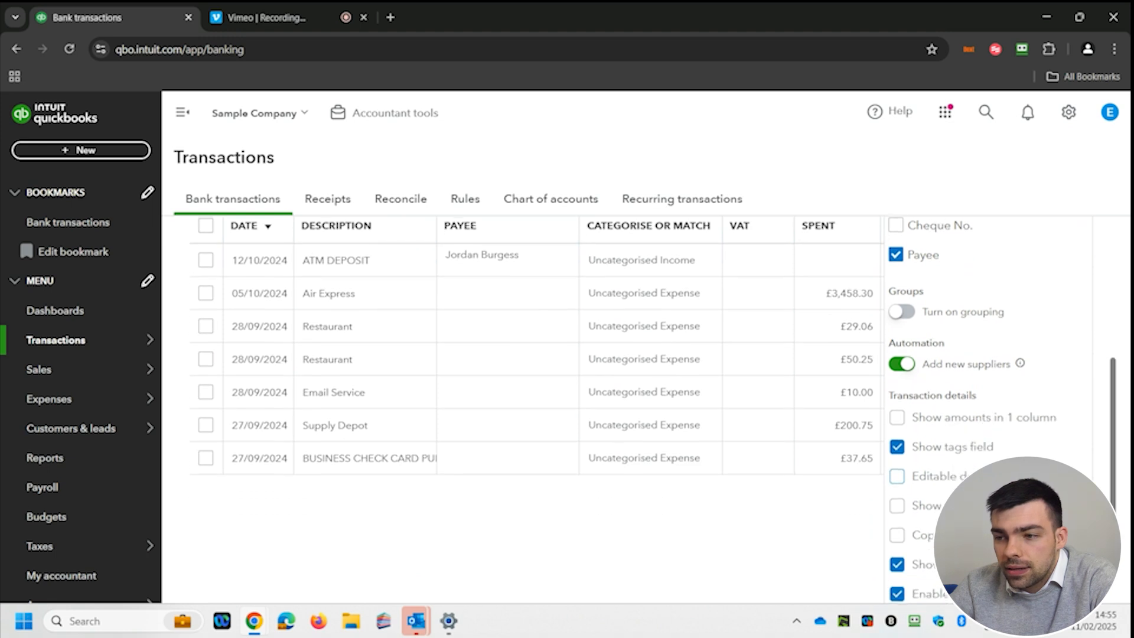
scroll(653, 409, down, 1)
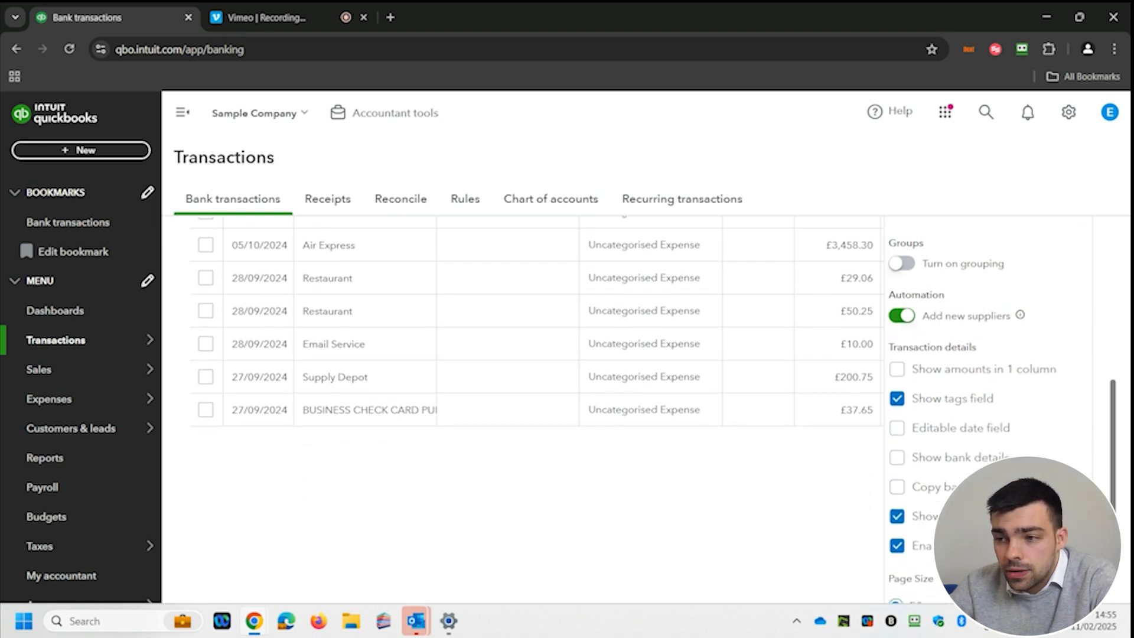
scroll(653, 409, down, 2)
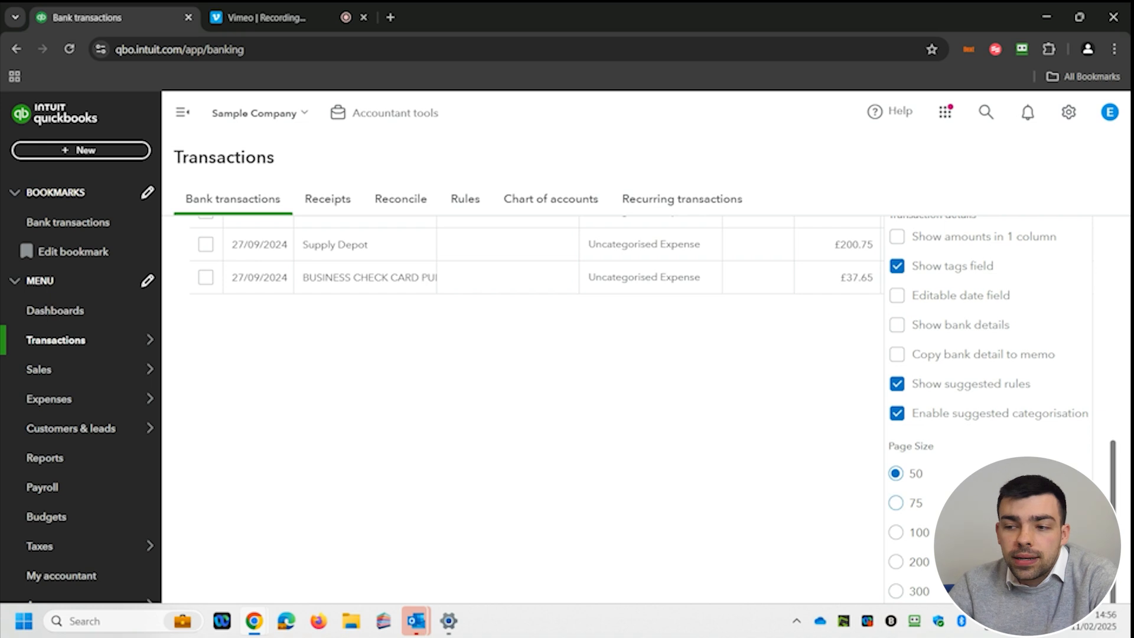
click(897, 562)
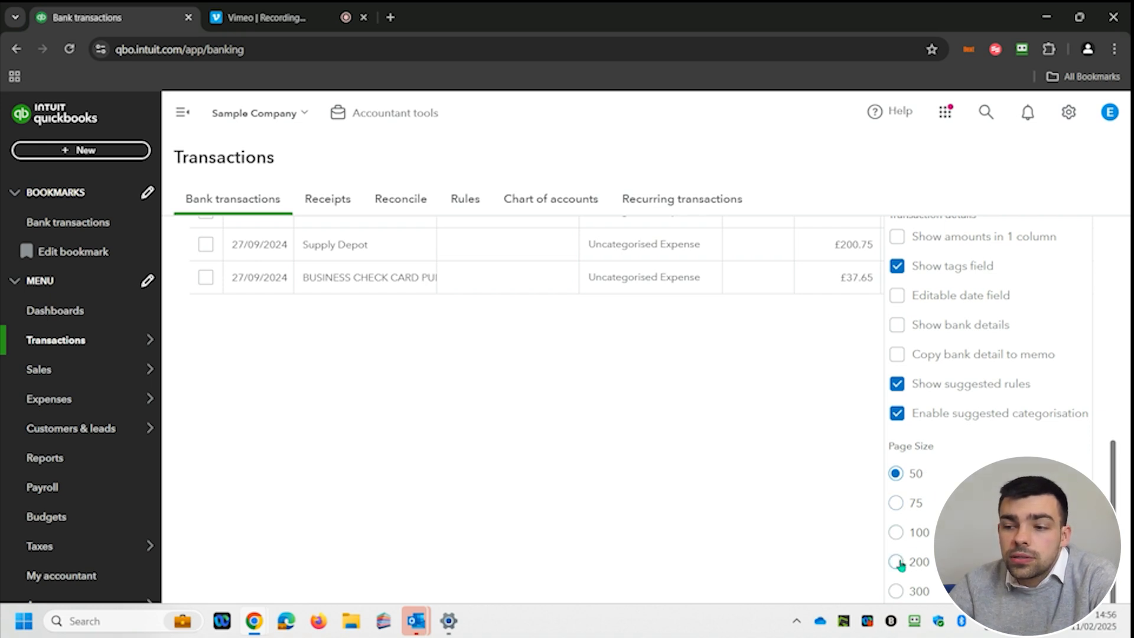
click(783, 469)
scroll(782, 470, up, 3)
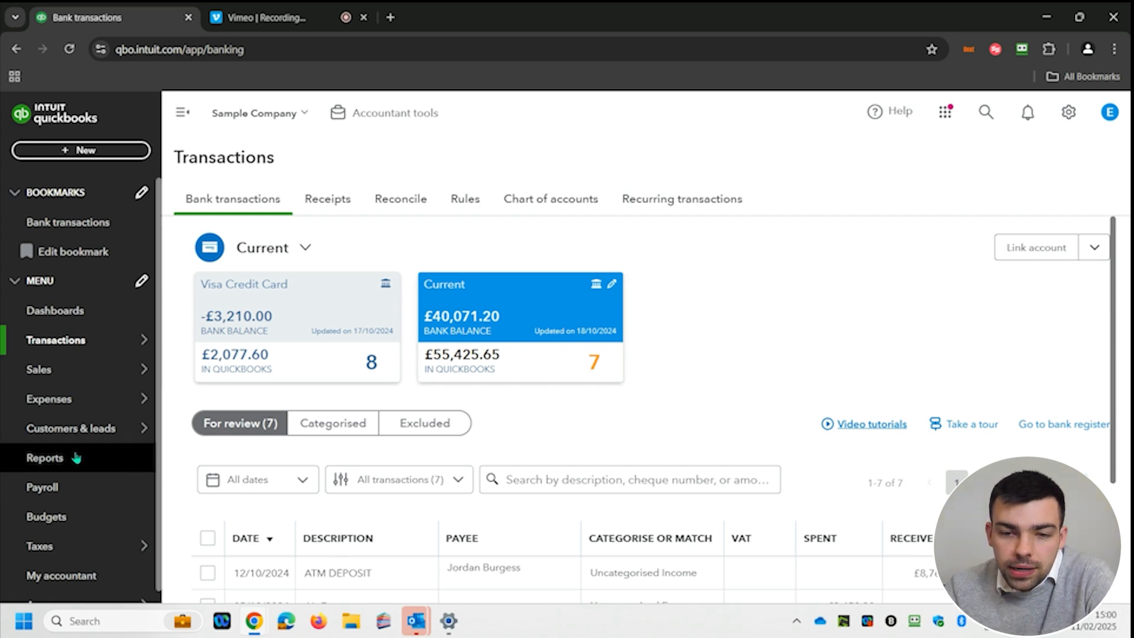
Step: Open Reports and look through the standard reports listed under Business overview
click(45, 457)
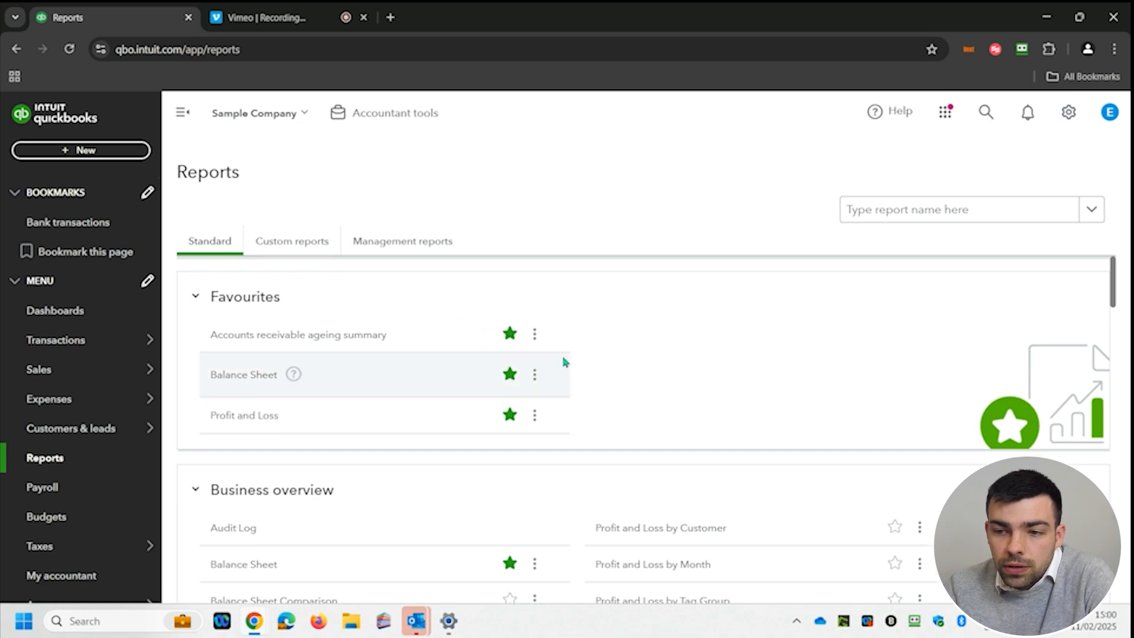
scroll(679, 399, down, 4)
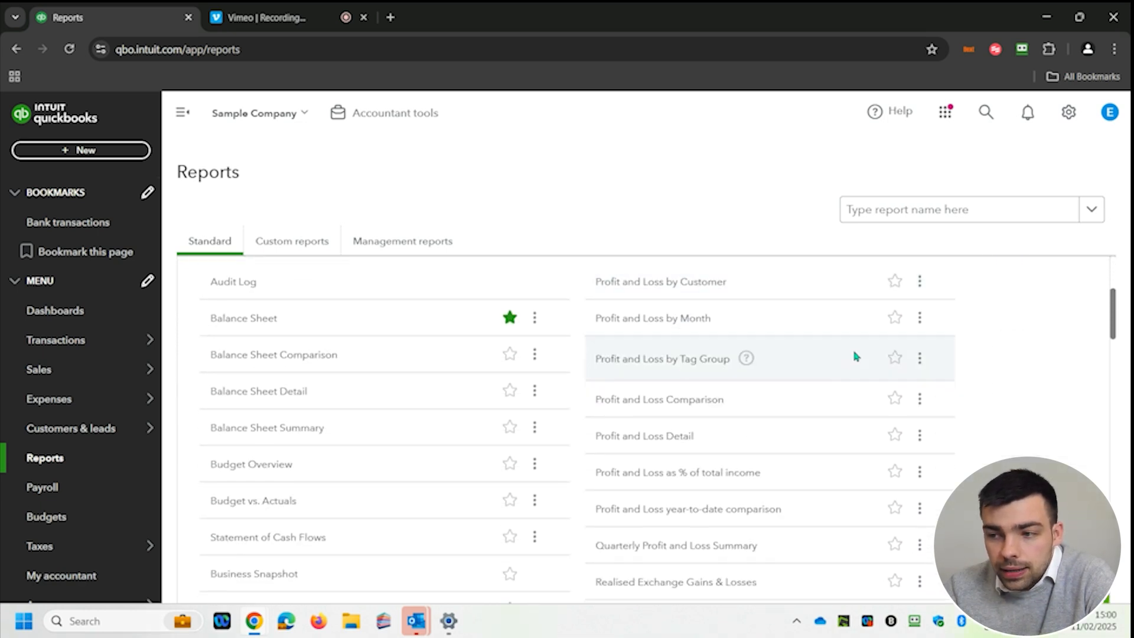
click(892, 321)
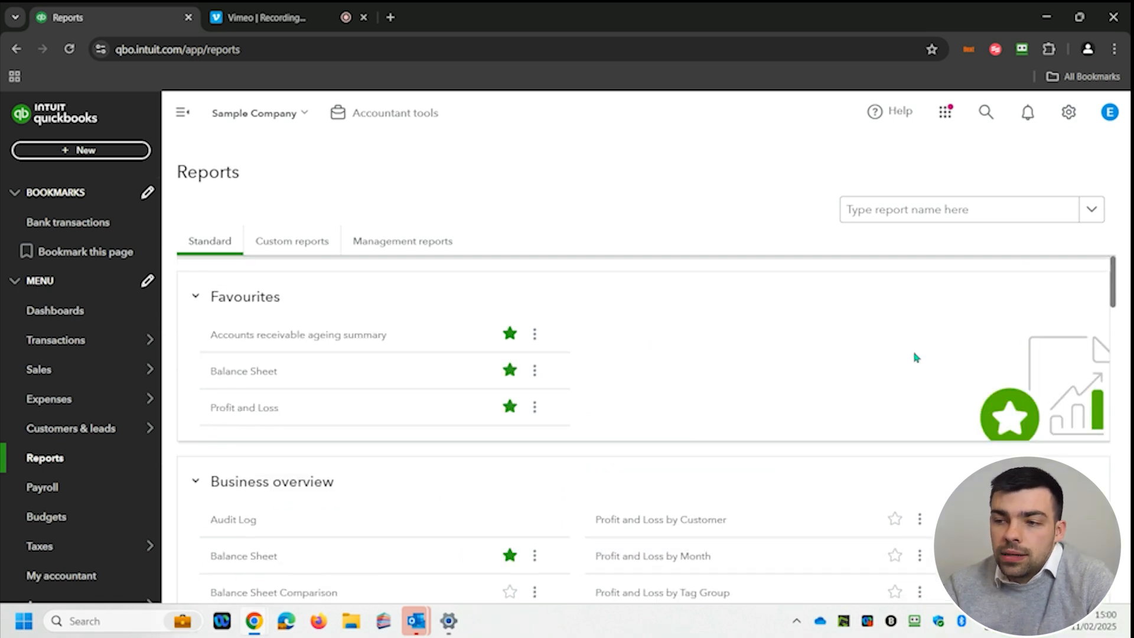
Step: Search the reports for "accounts rec" and open the Accounts receivable ageing summary
click(918, 222)
text(acc)
key(BackSpace)
key(BackSpace)
key(BackSpace)
text(ac)
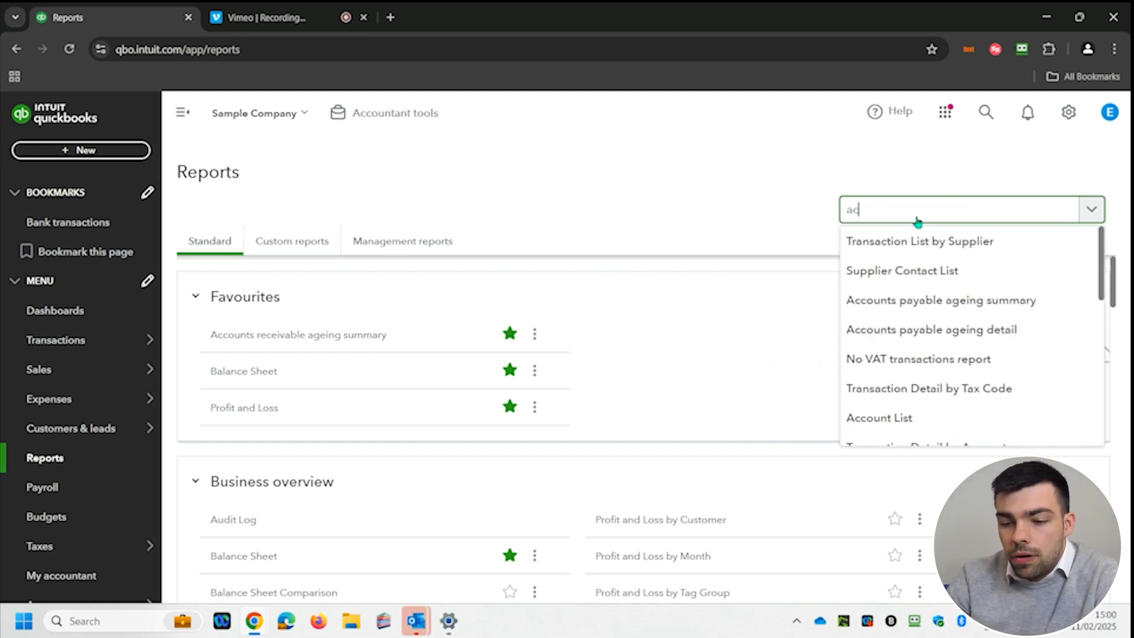
text(counts rec)
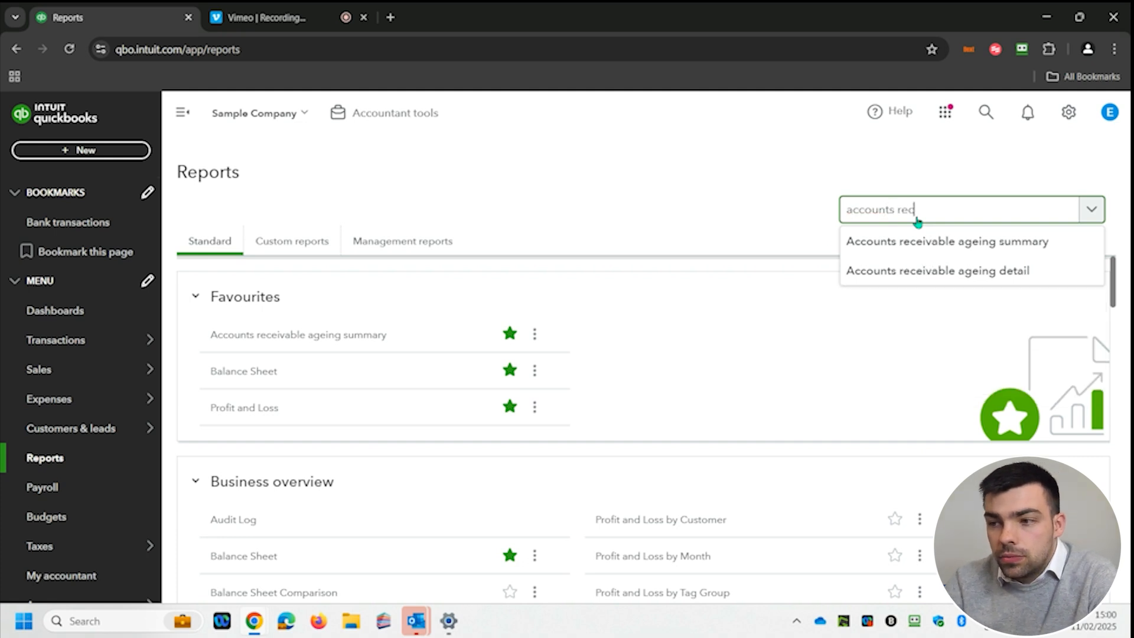
click(923, 241)
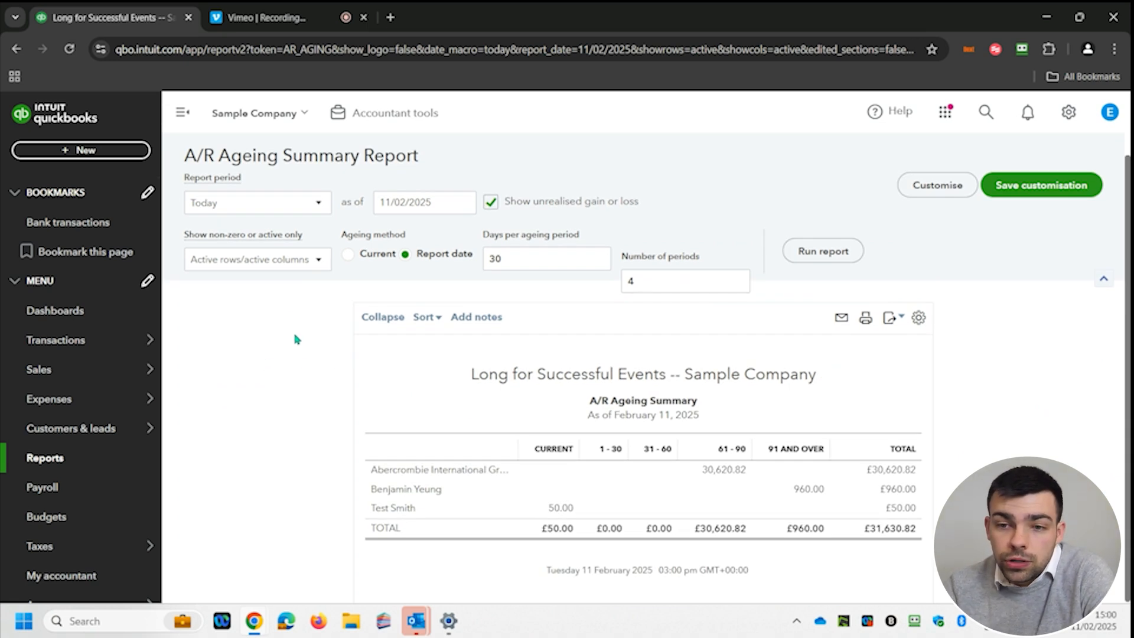
Step: Set the A/R ageing summary's report period to This Year and run the report
click(287, 203)
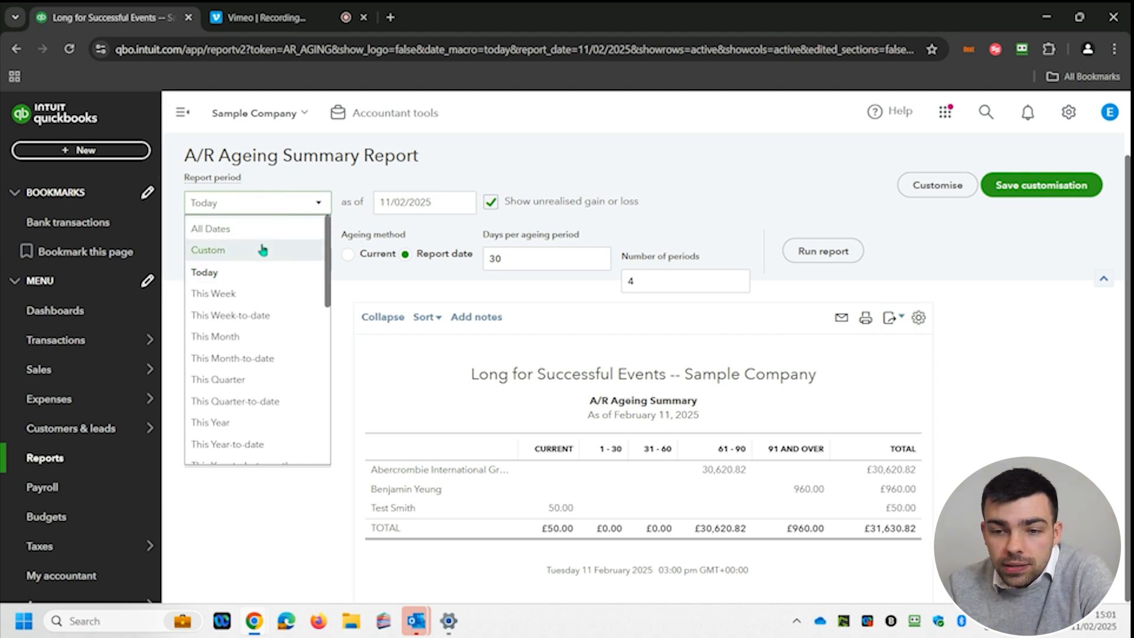
click(245, 425)
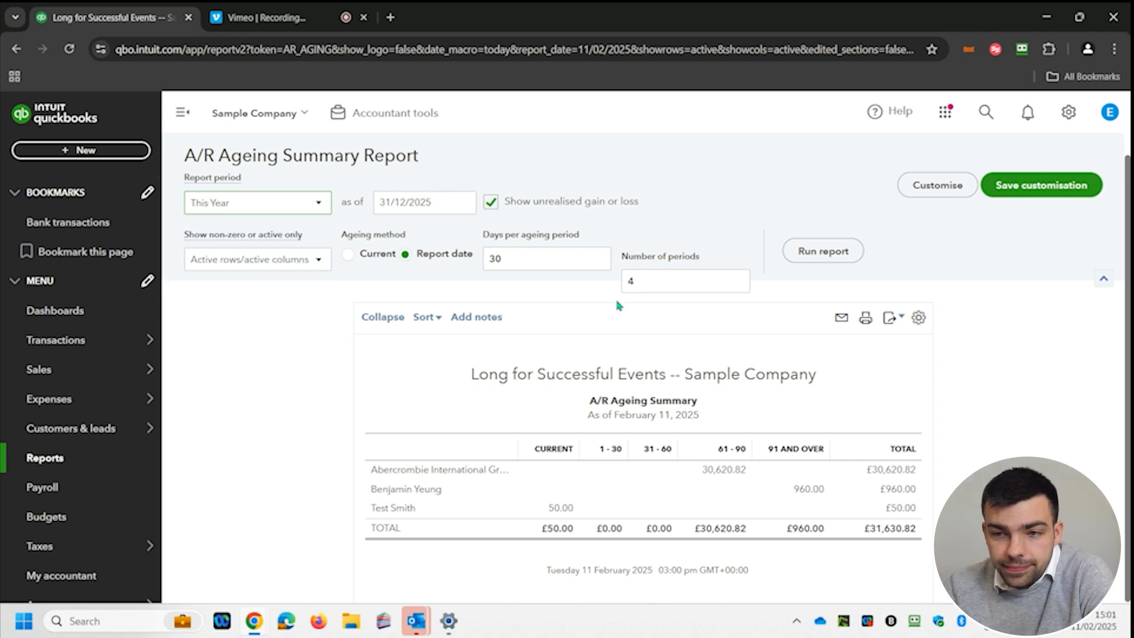
click(811, 255)
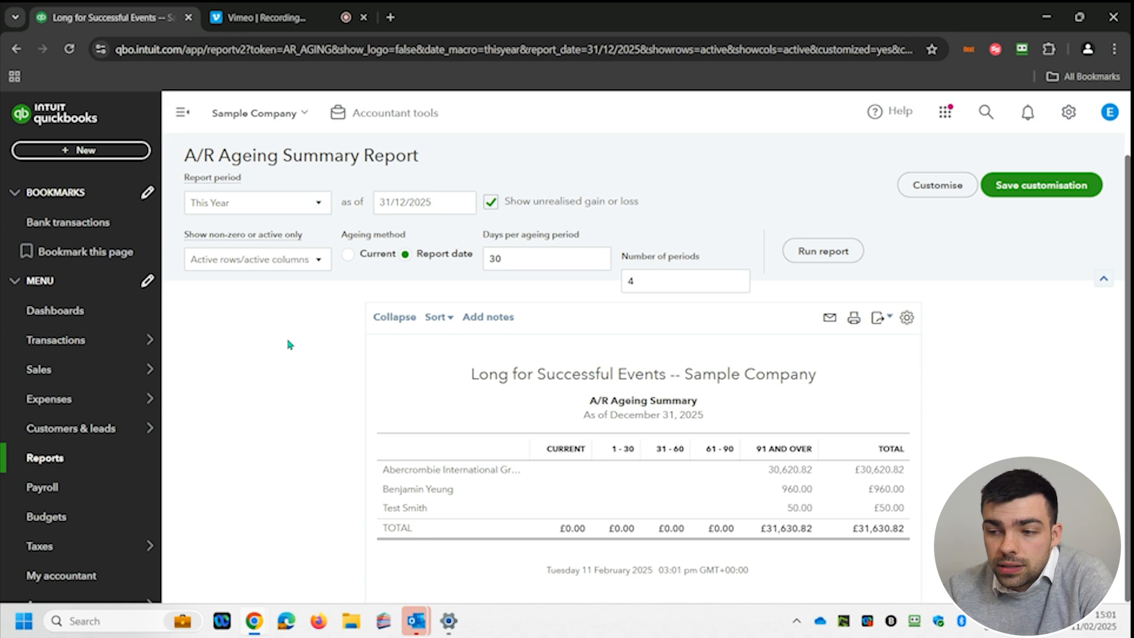
Step: Run the A/R ageing summary for the Last Year report period
click(271, 208)
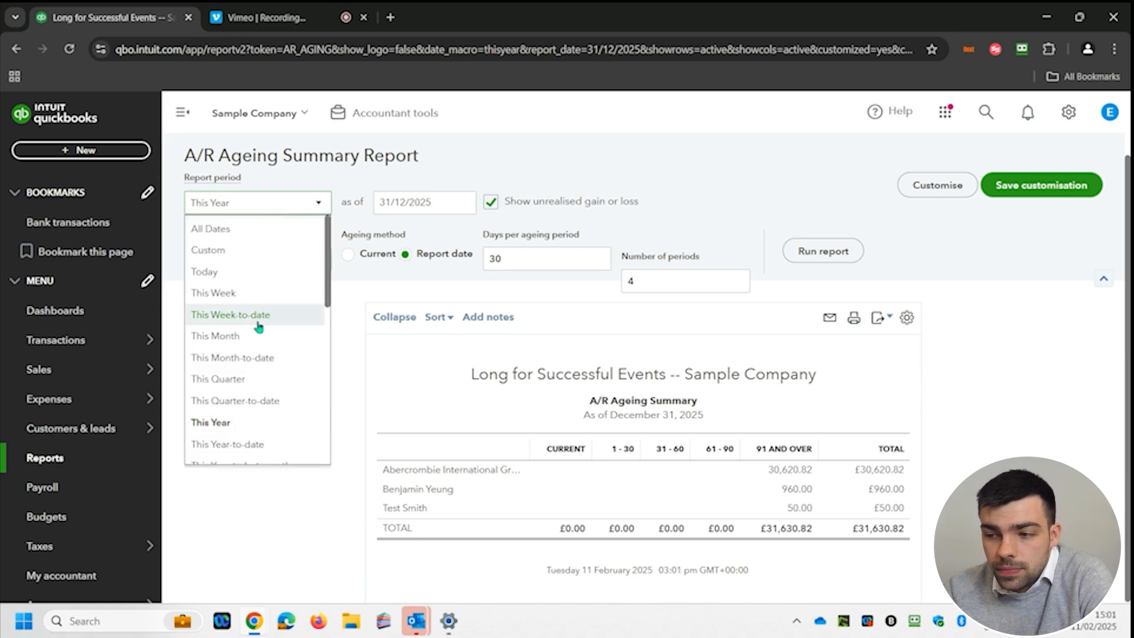
scroll(248, 387, down, 5)
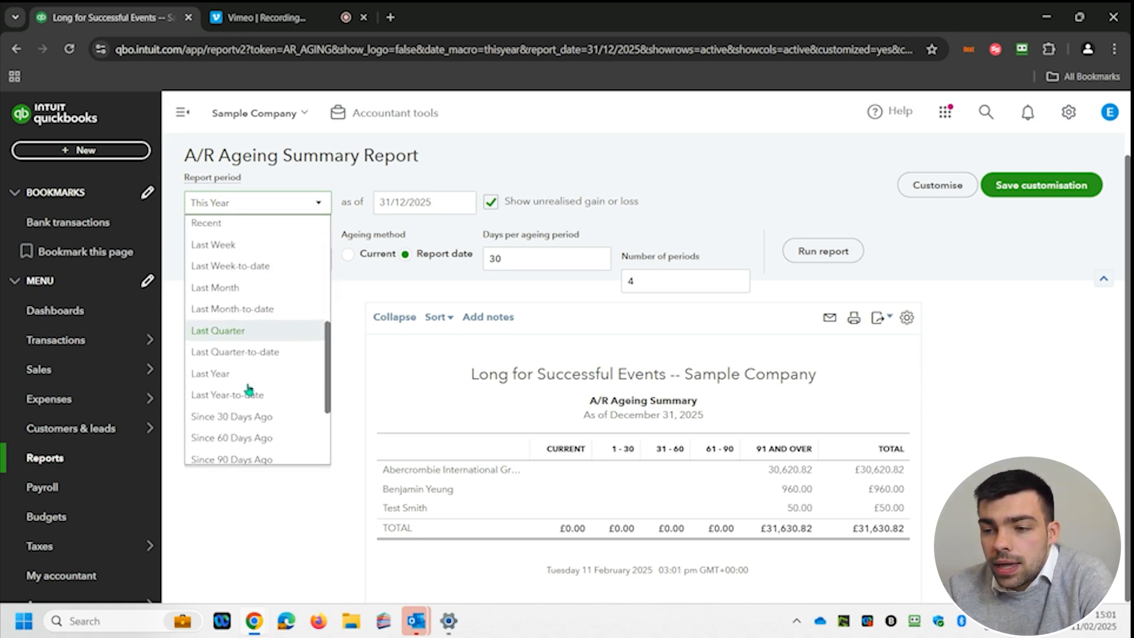
click(252, 372)
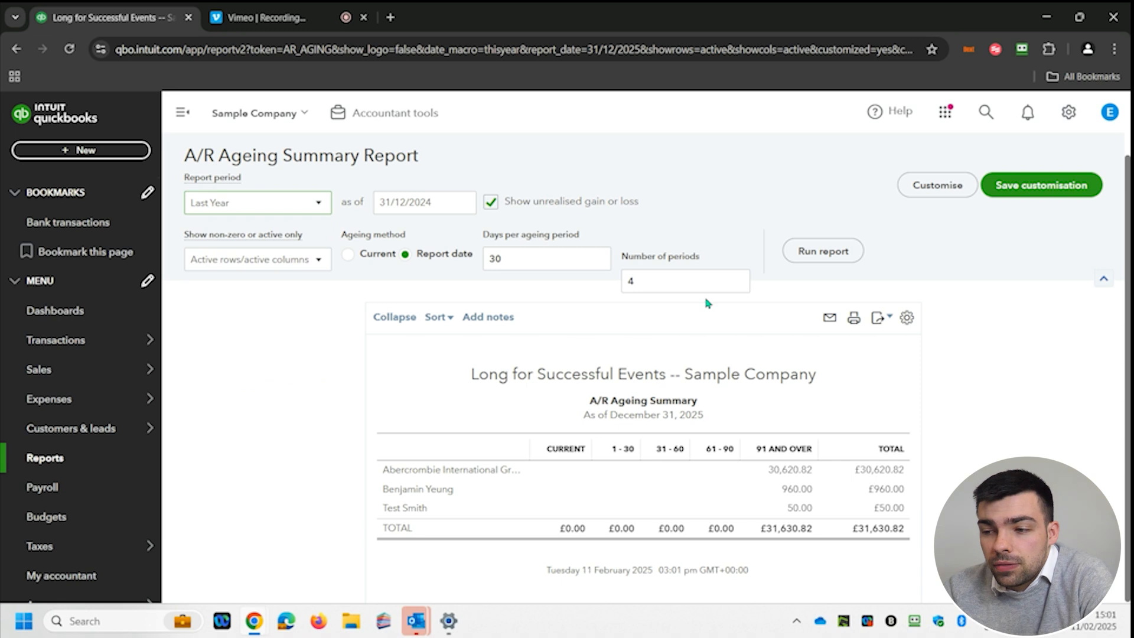
click(807, 253)
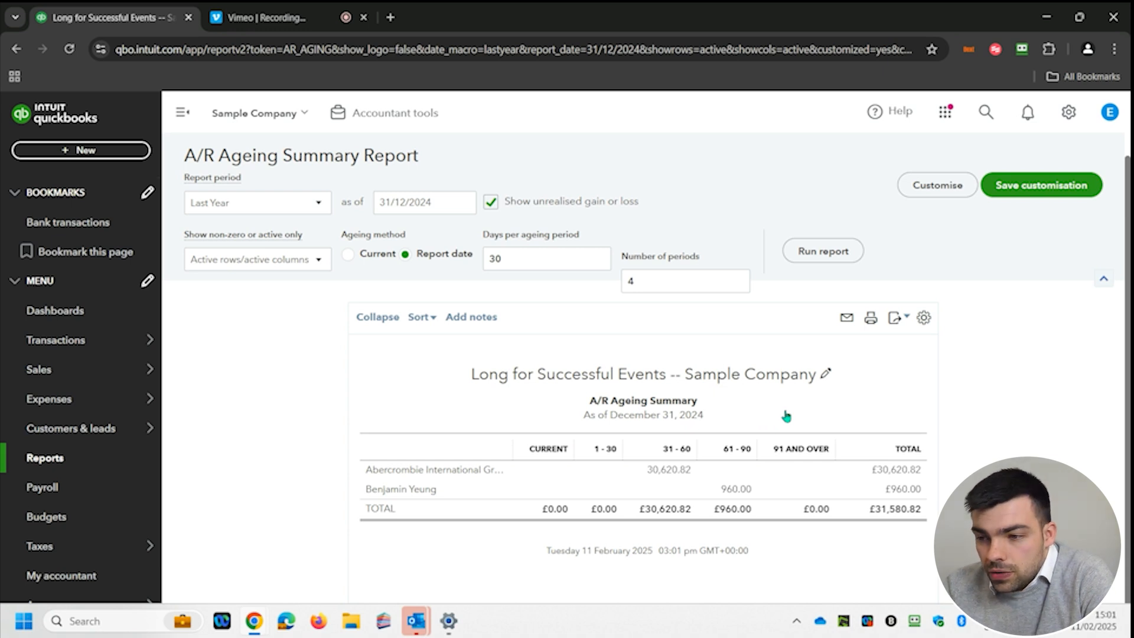
Step: Check the A/R ageing summary's export options and its preview for printing, emailing or saving as PDF
scroll(856, 378, down, 1)
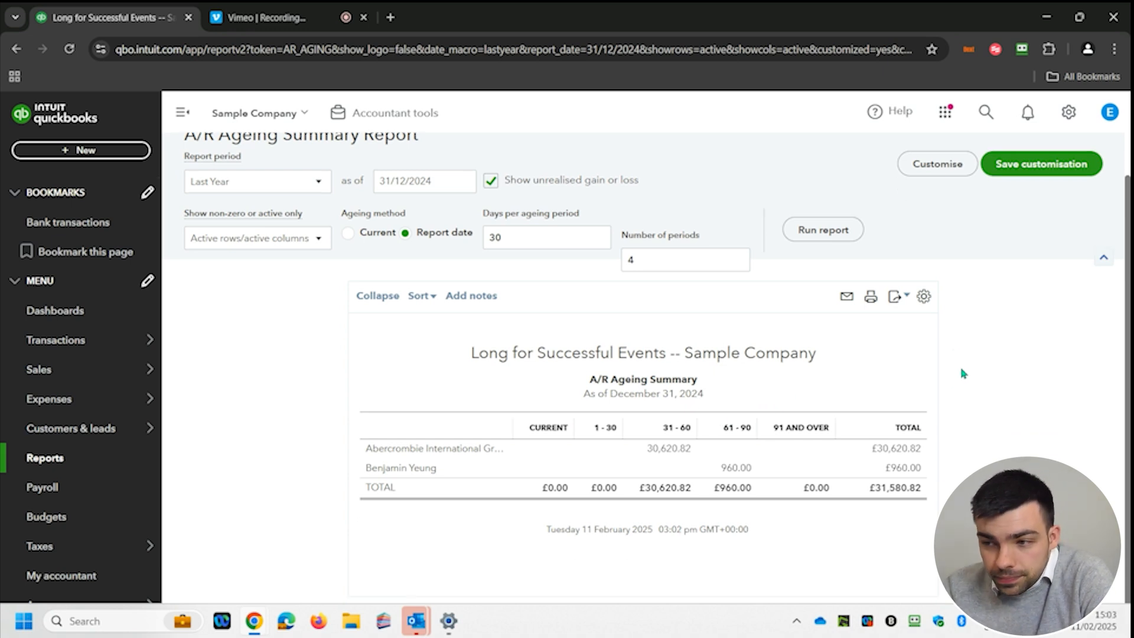
click(896, 298)
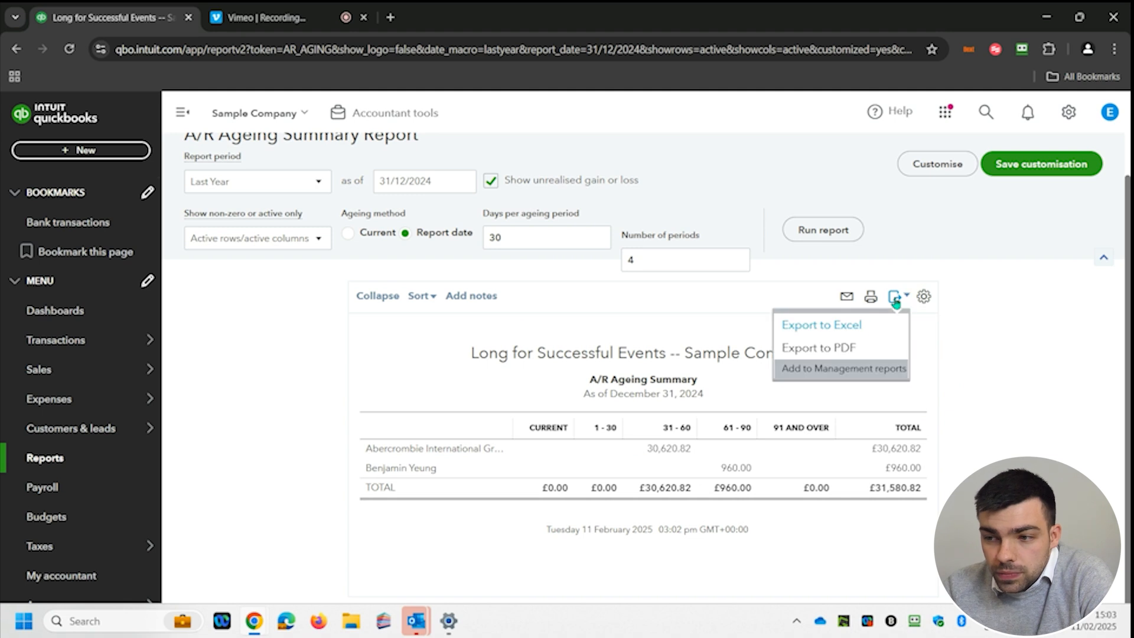
click(1021, 316)
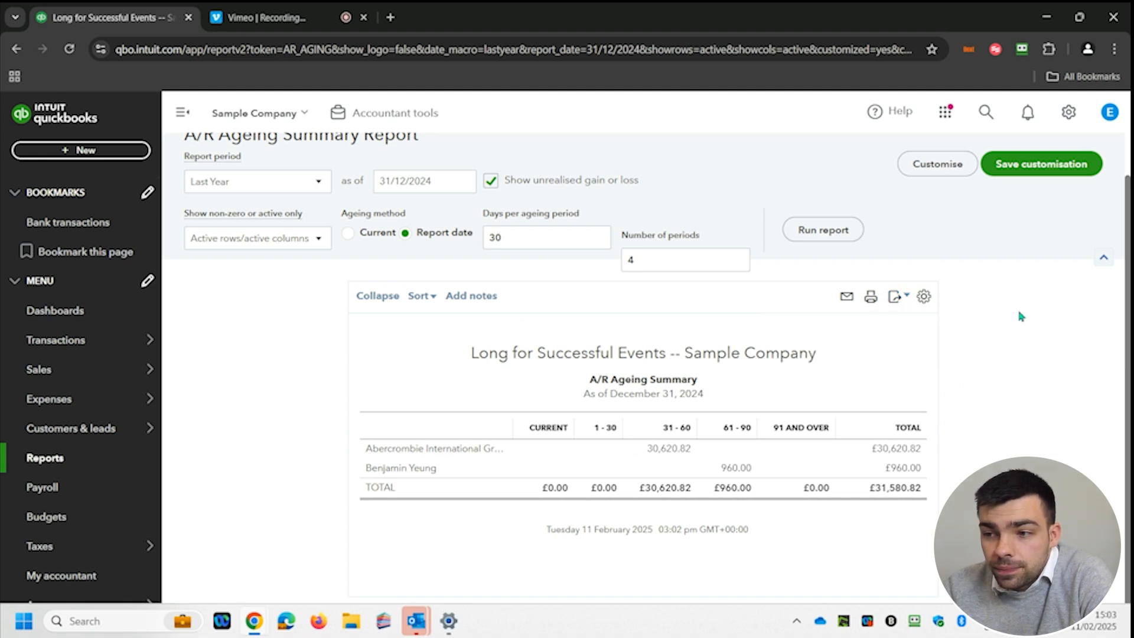
click(846, 298)
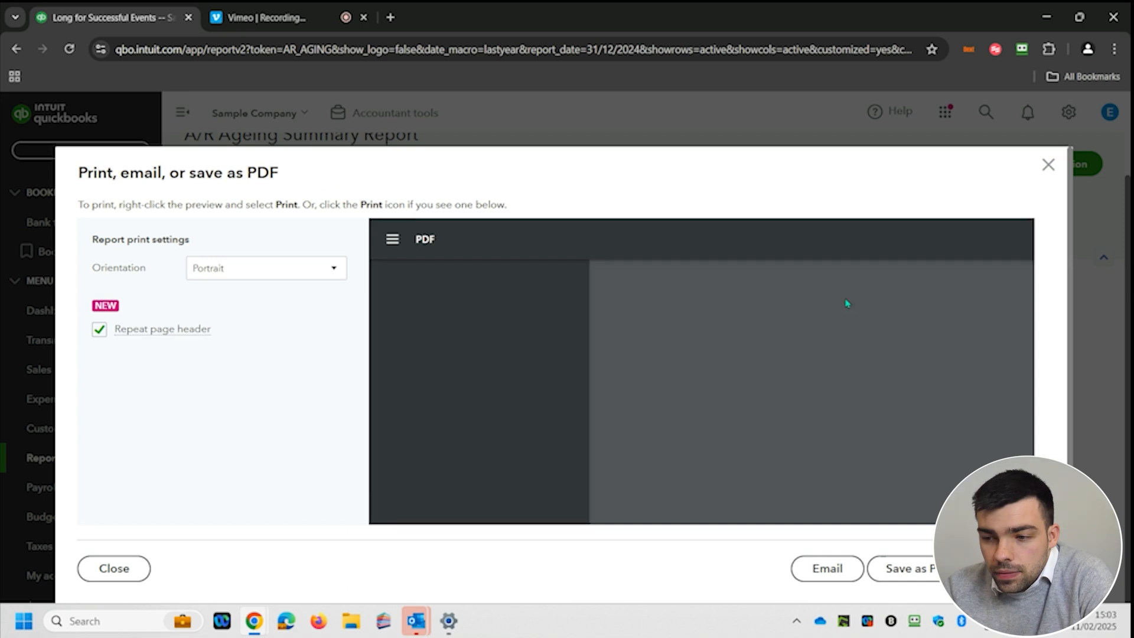
click(828, 567)
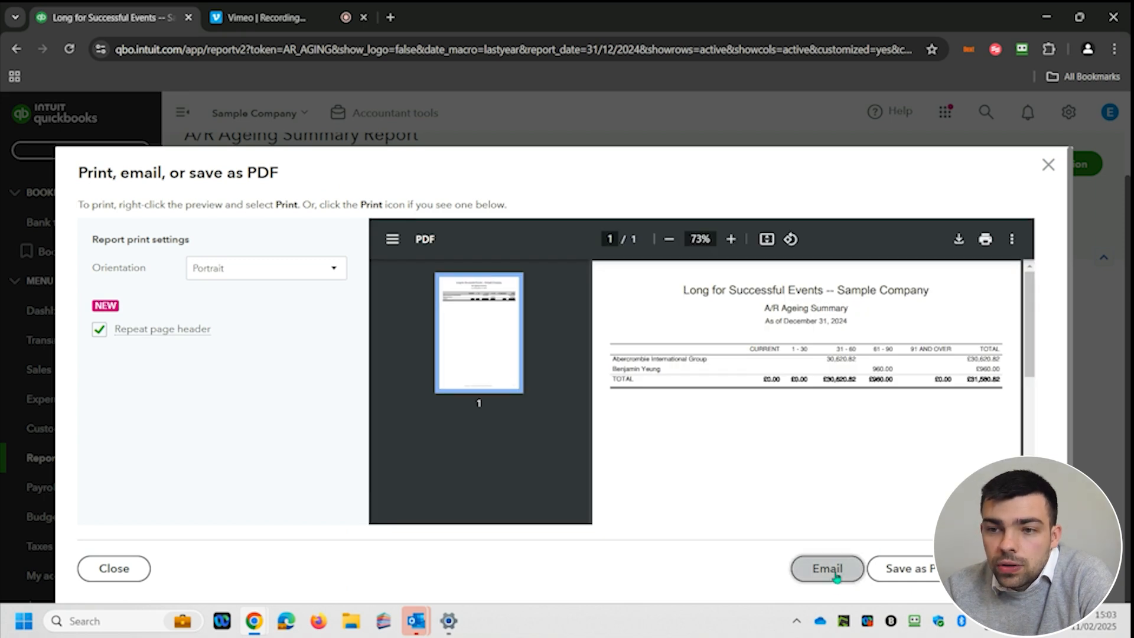
click(459, 206)
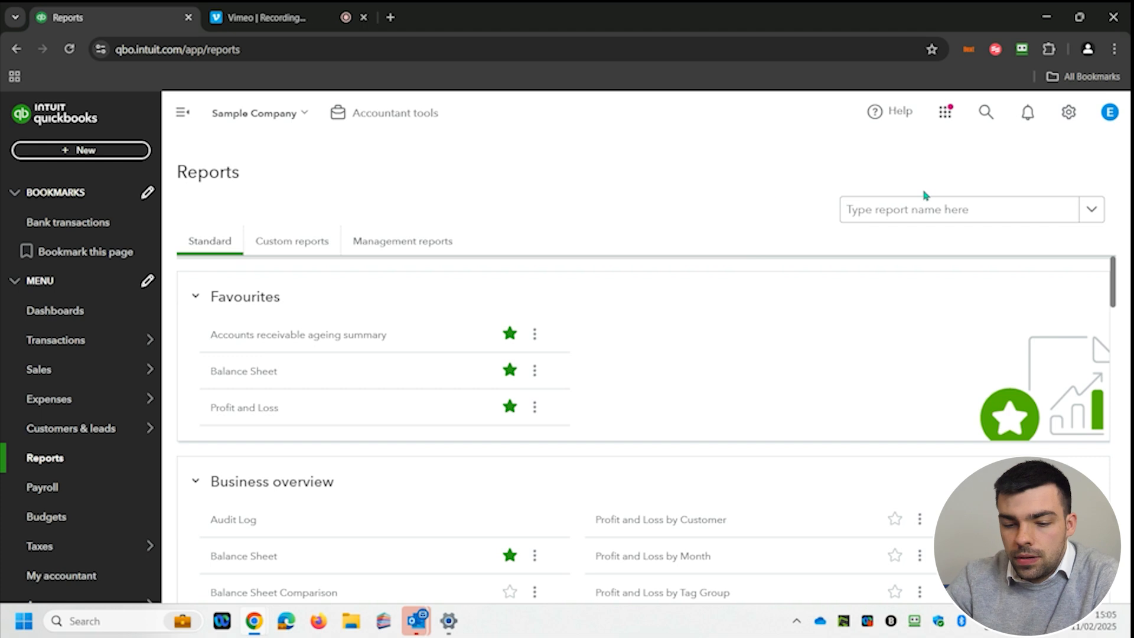
Step: Search the reports for "accounts", open the Accounts payable ageing summary and review its supplier balances by ageing period
click(914, 211)
text(acc)
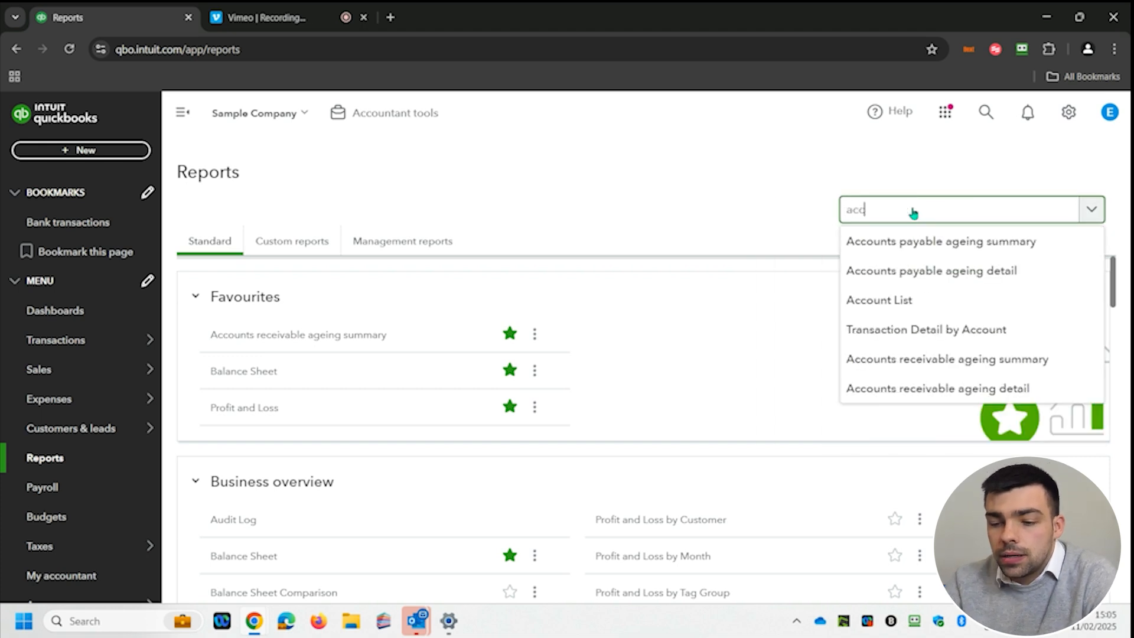
text(ounts)
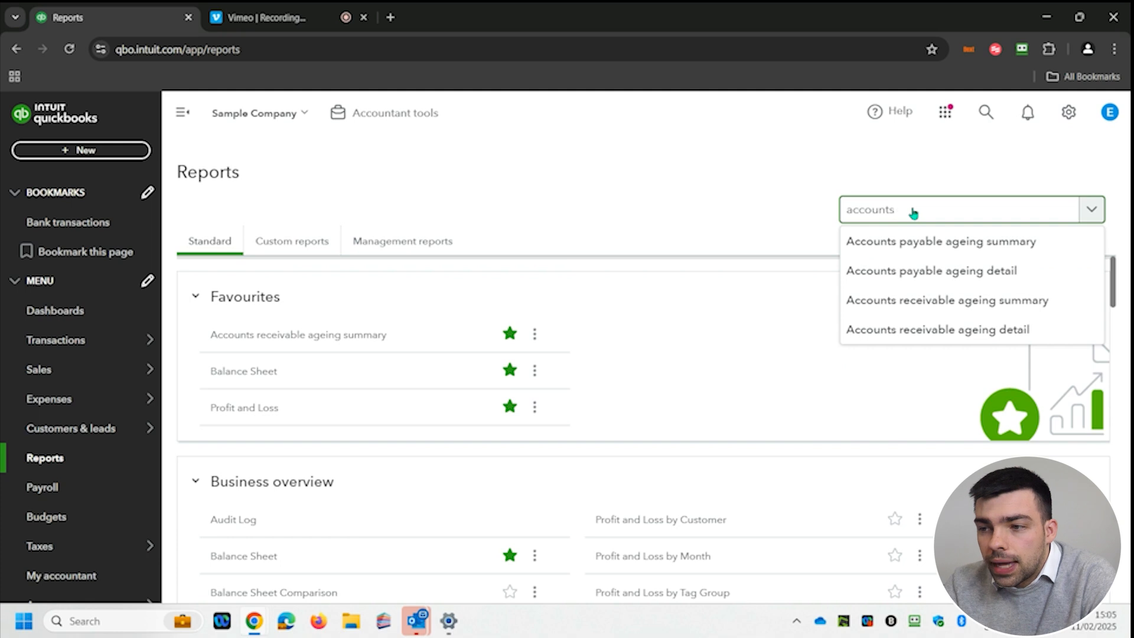
click(923, 253)
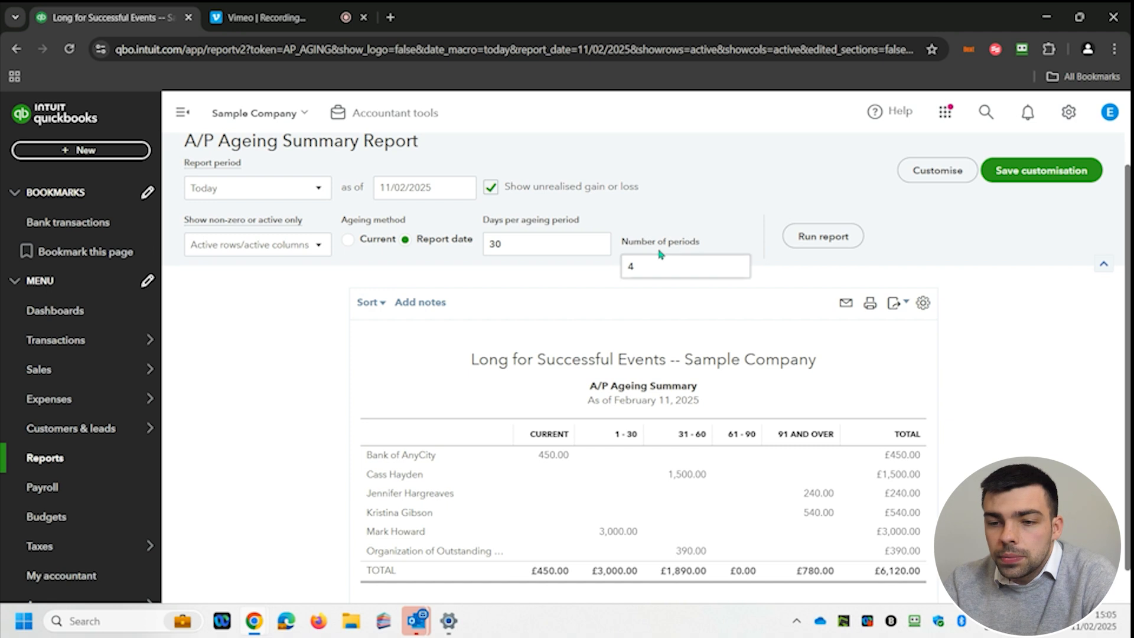
scroll(743, 263, down, 1)
scroll(743, 264, down, 2)
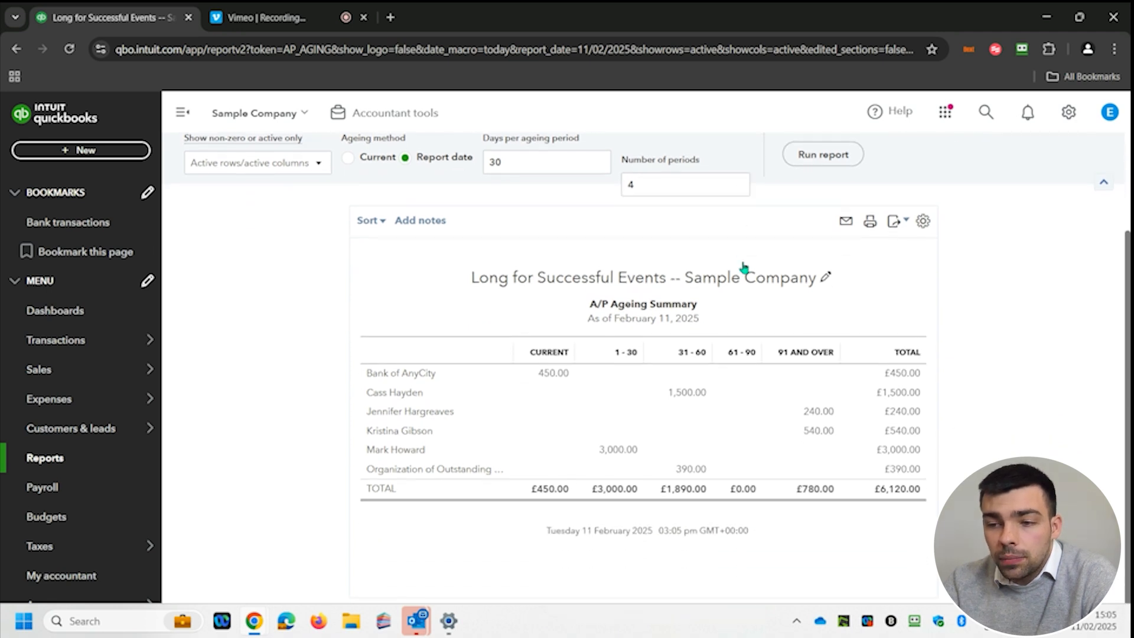
scroll(744, 265, up, 1)
scroll(744, 267, down, 1)
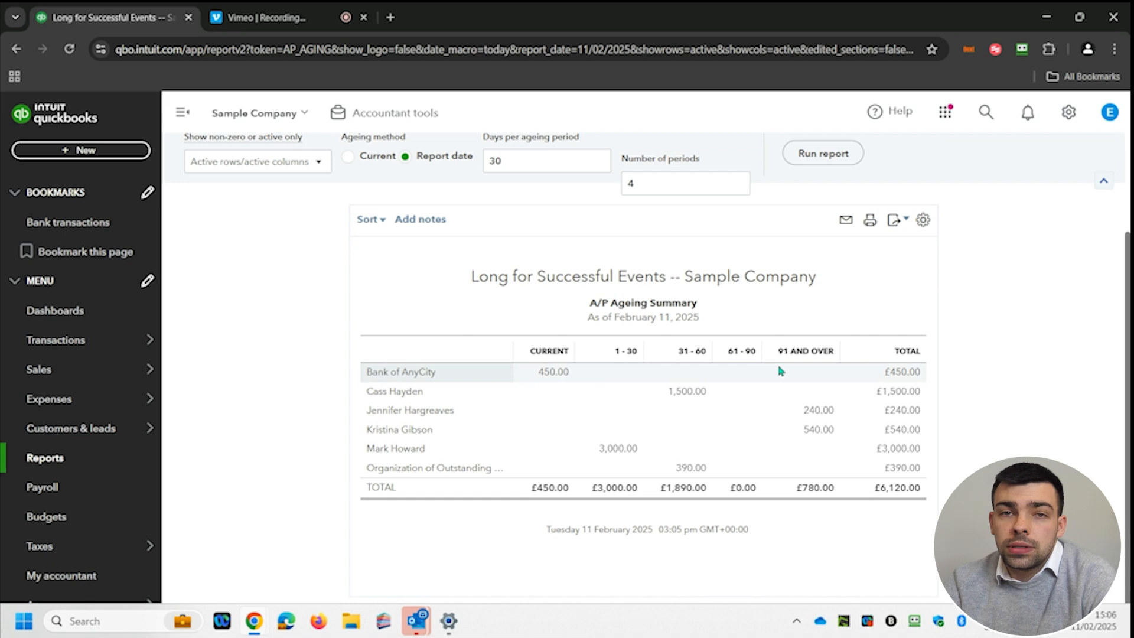
scroll(781, 371, up, 2)
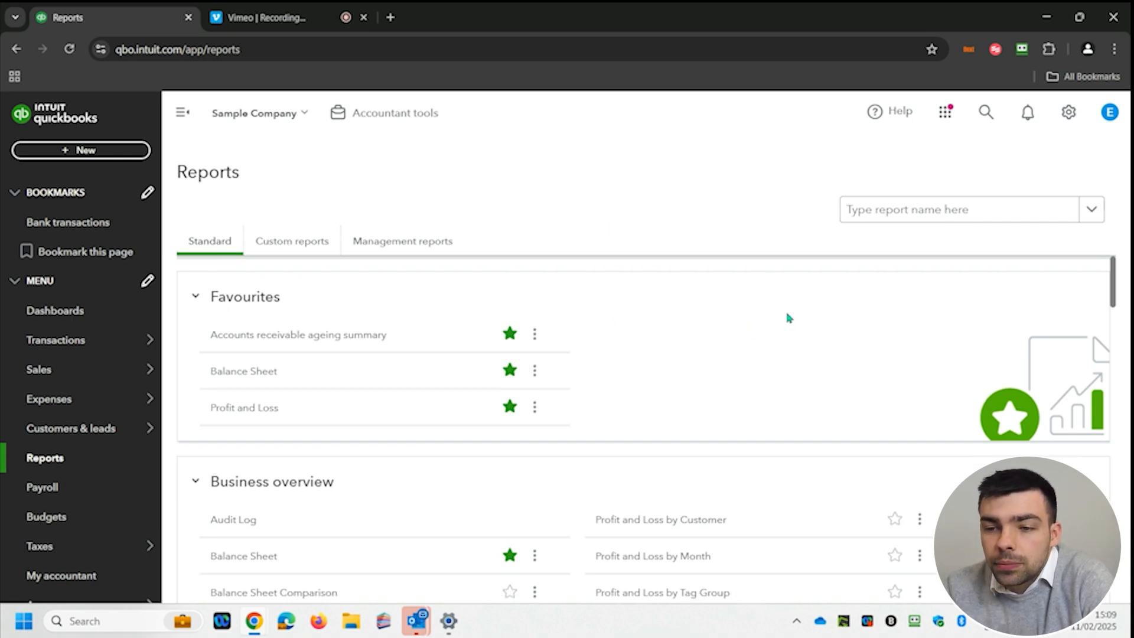
Step: Open the Profit and Loss report from the favourites and review its income, expenses and net income for the year to date
click(269, 412)
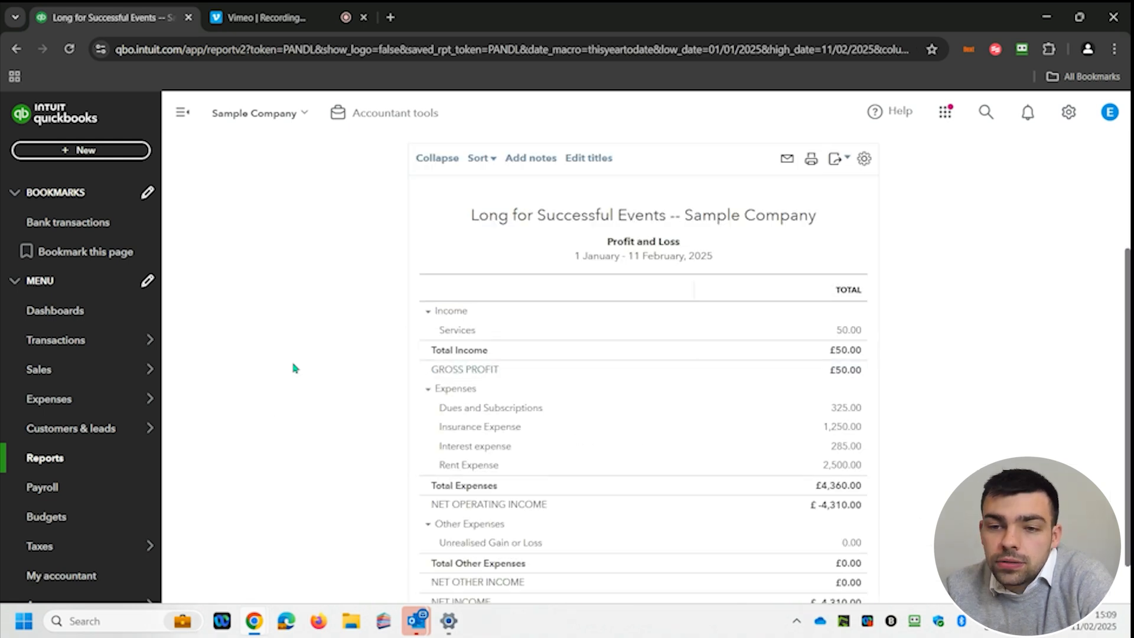
scroll(288, 364, up, 1)
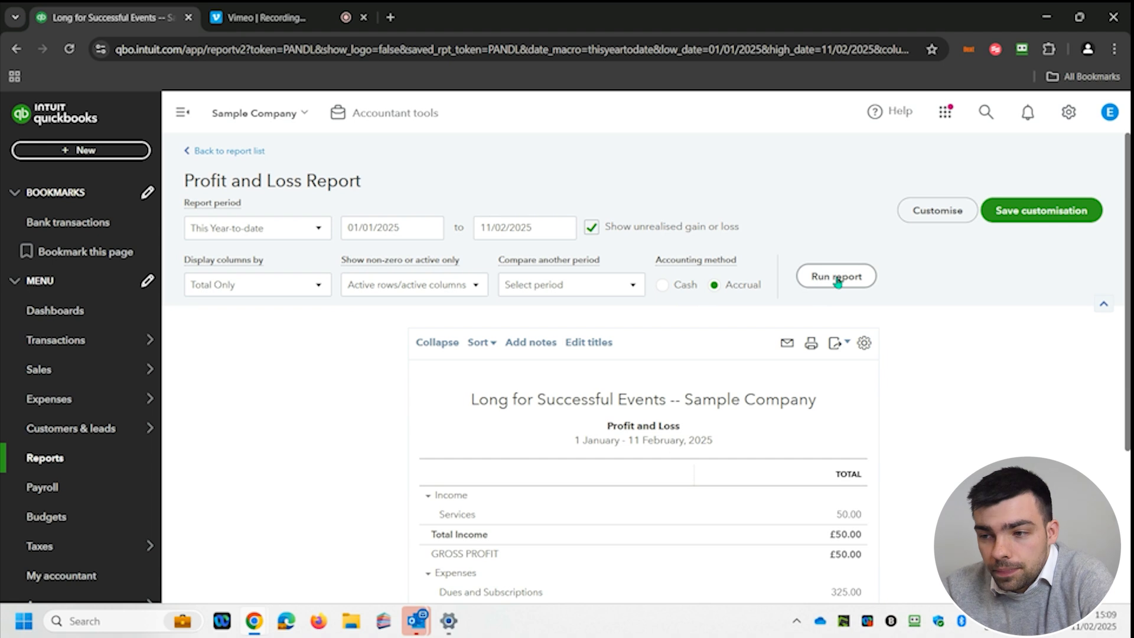
scroll(957, 414, down, 4)
scroll(968, 447, up, 1)
scroll(968, 447, down, 1)
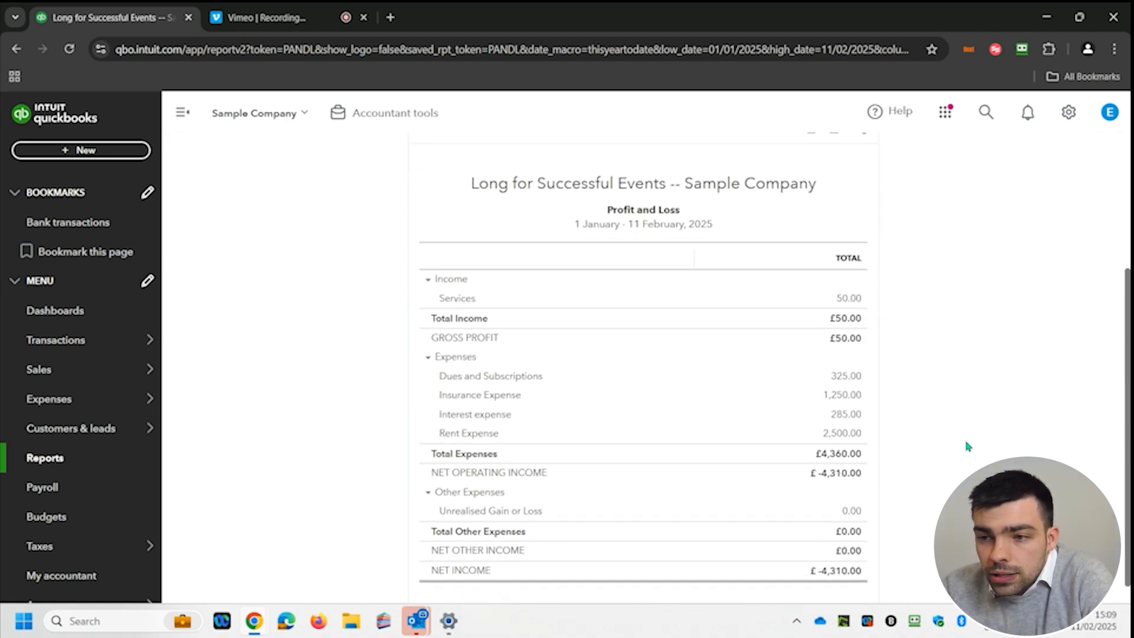
scroll(968, 447, down, 1)
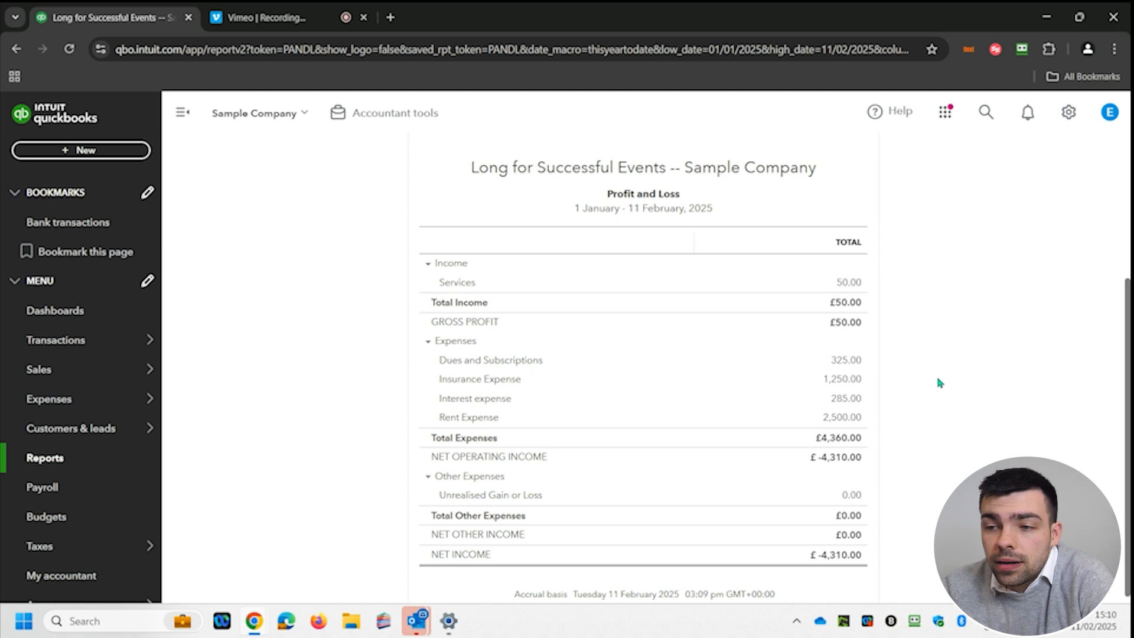
scroll(930, 382, down, 1)
scroll(940, 383, up, 2)
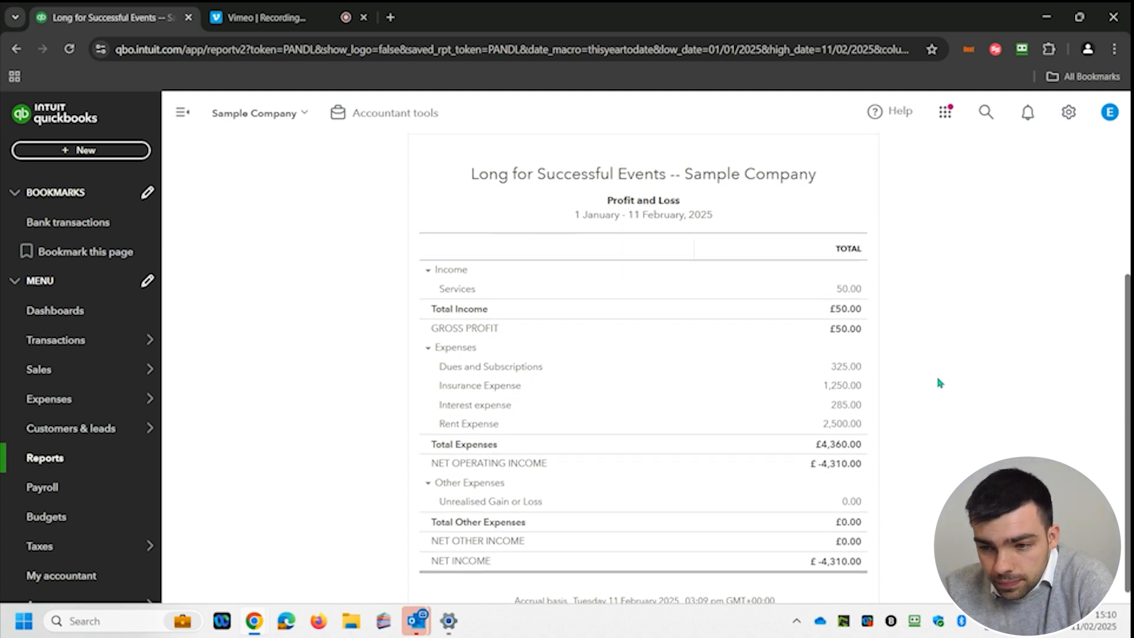
scroll(940, 383, down, 1)
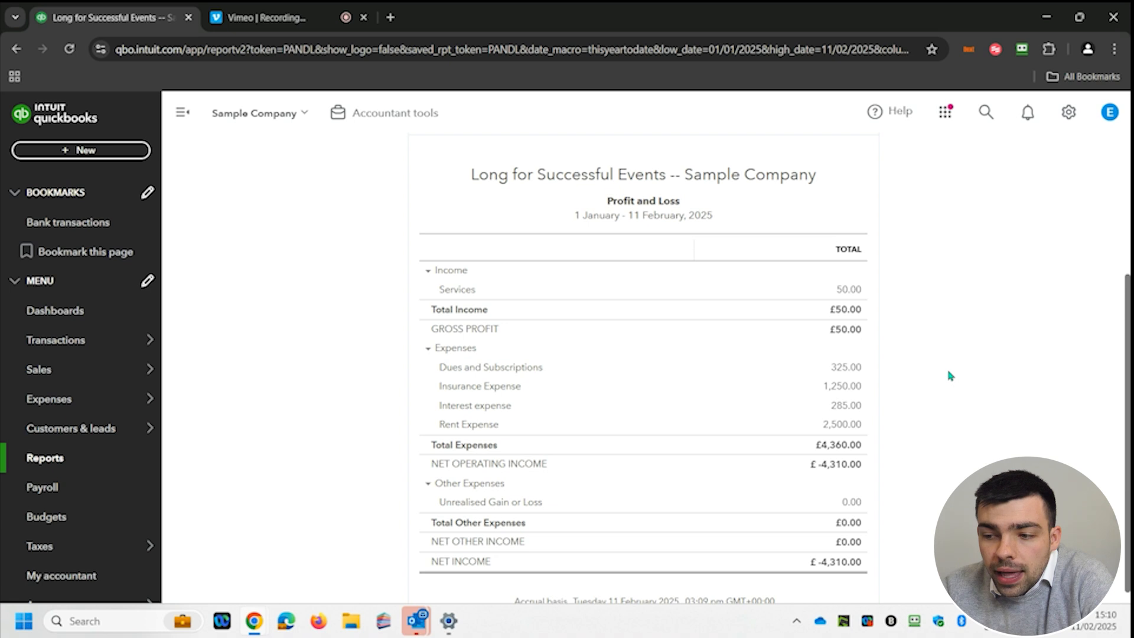
scroll(950, 375, down, 2)
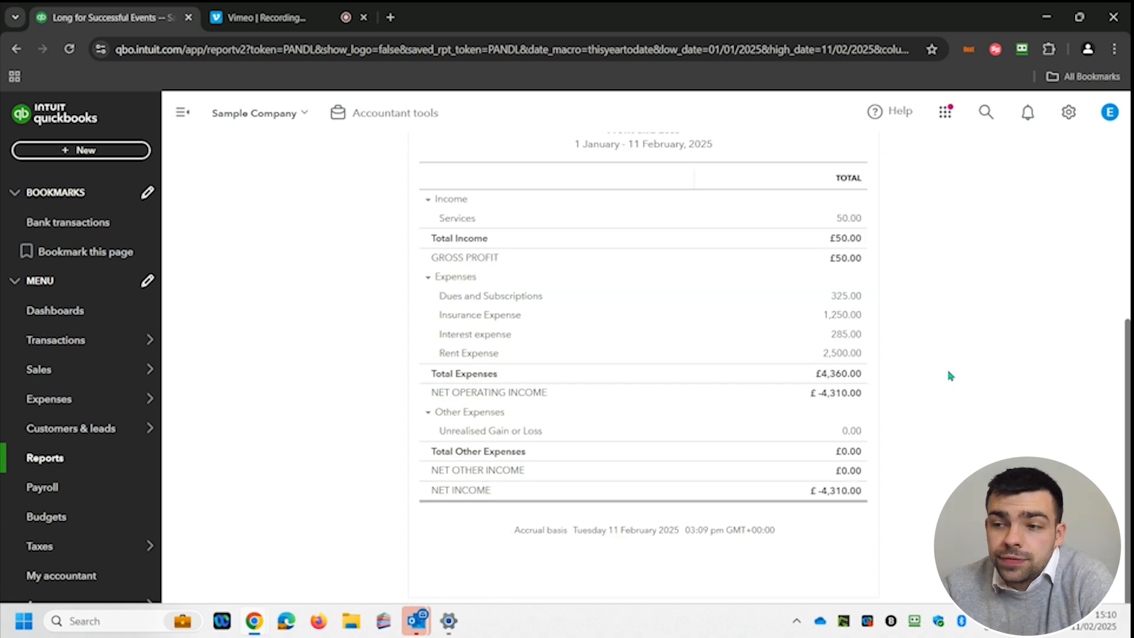
scroll(951, 375, up, 5)
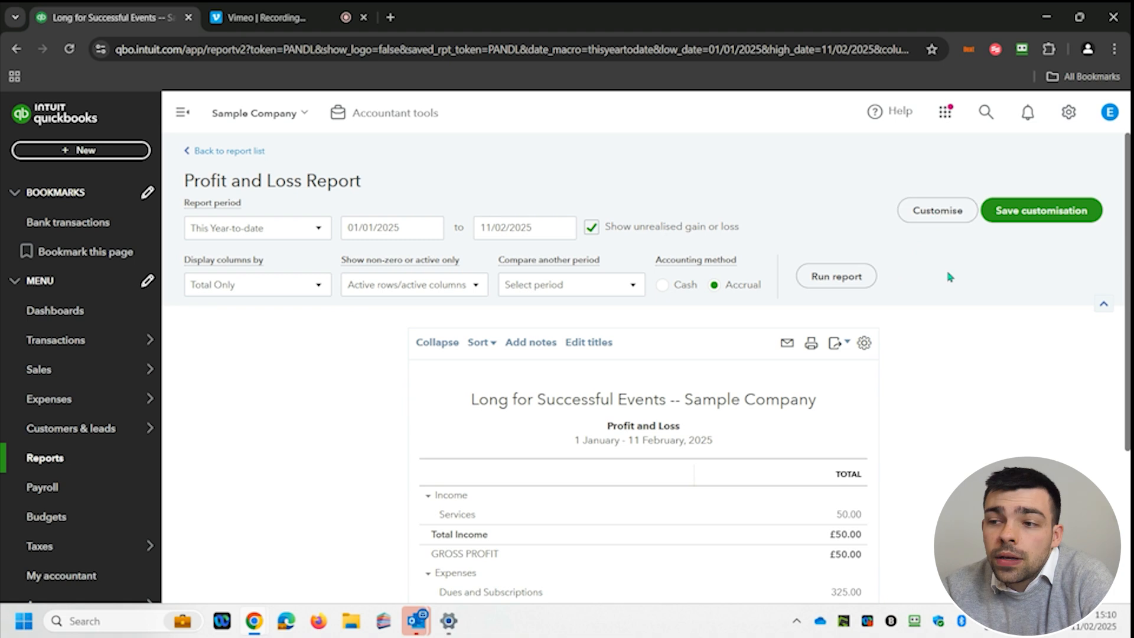
Step: Open the Profit and Loss report's customisation settings and examine the general, rows/columns, filter and header/footer options
click(932, 222)
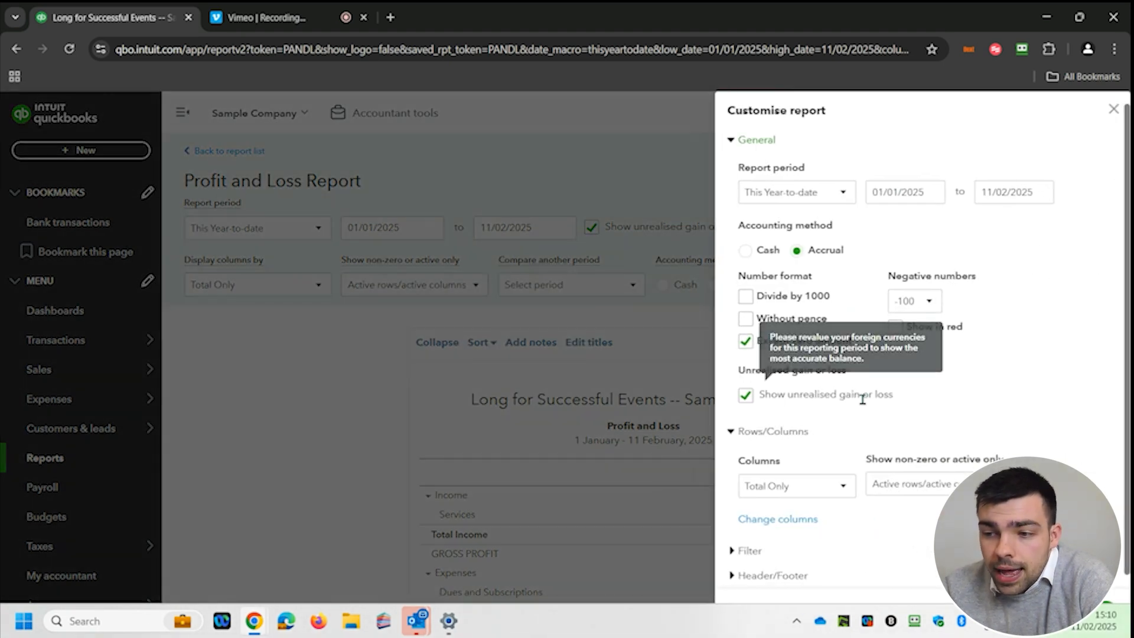
scroll(969, 389, down, 1)
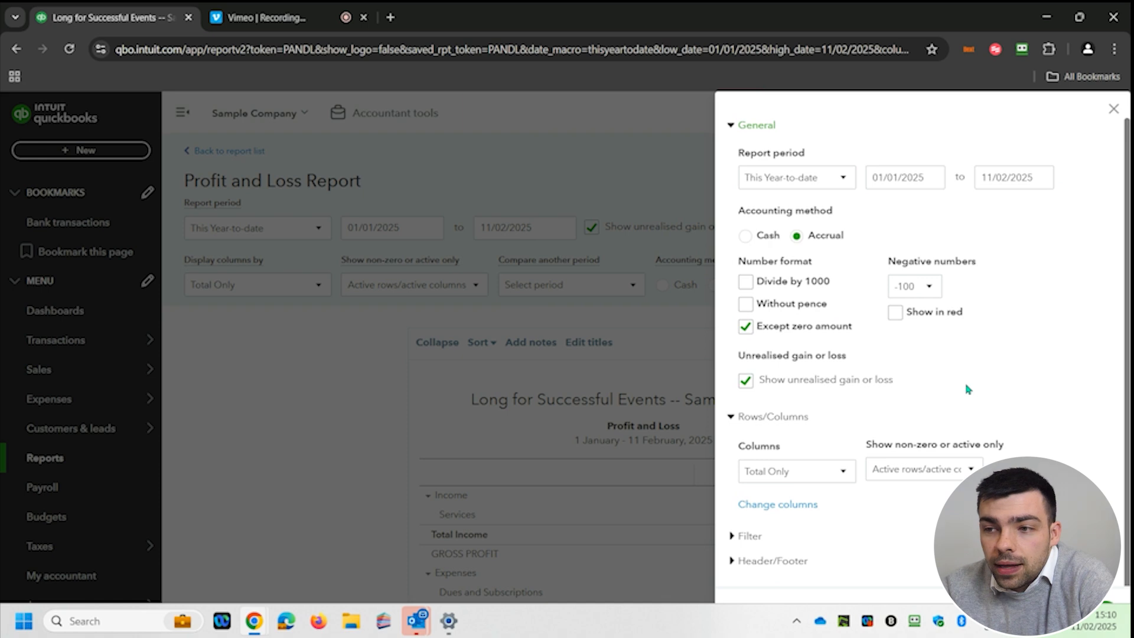
scroll(968, 388, up, 1)
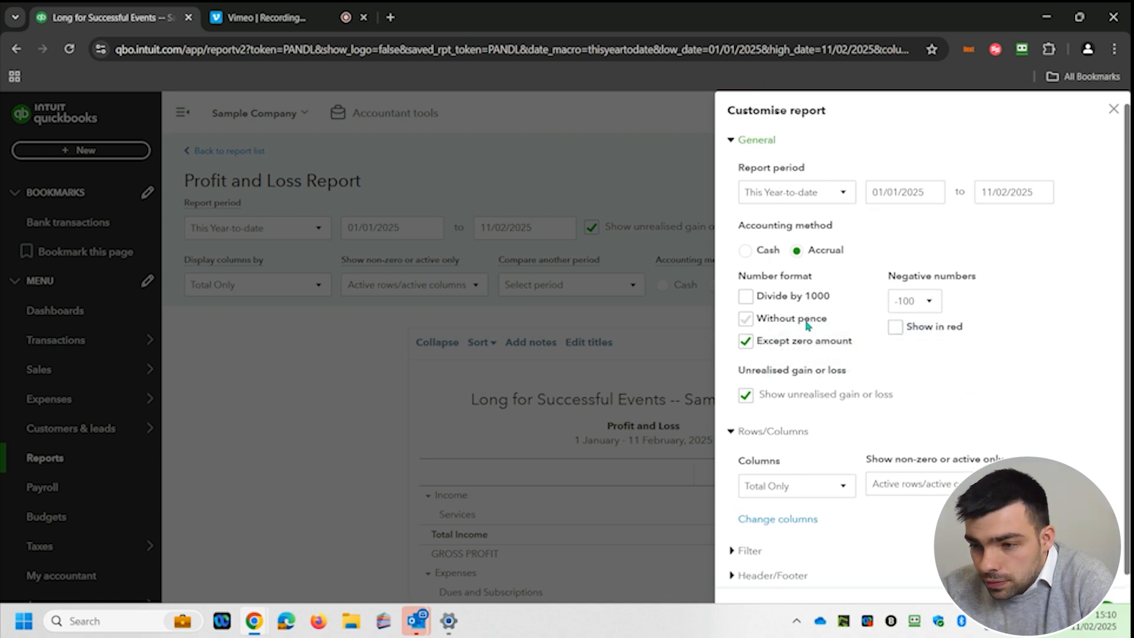
click(751, 555)
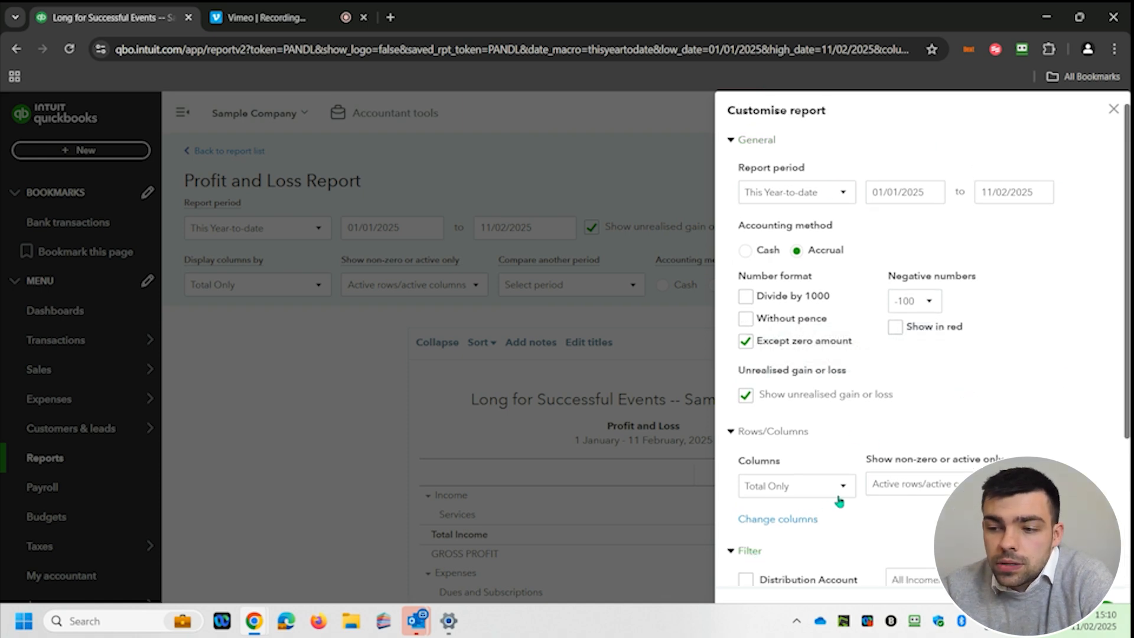
scroll(840, 501, down, 4)
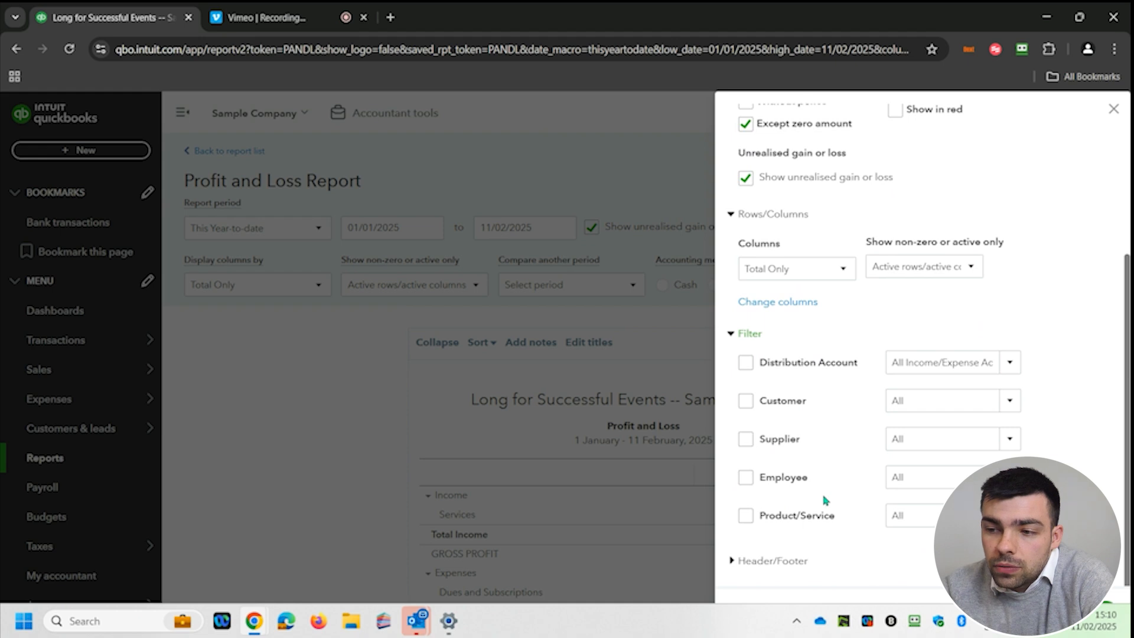
click(762, 561)
scroll(764, 566, down, 2)
scroll(764, 566, down, 5)
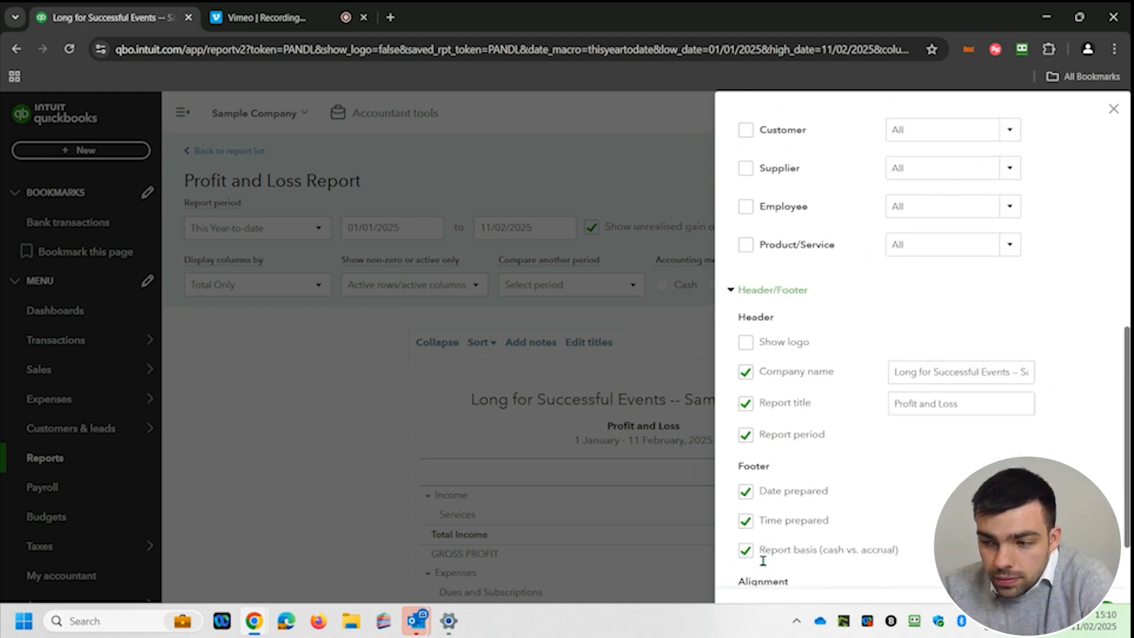